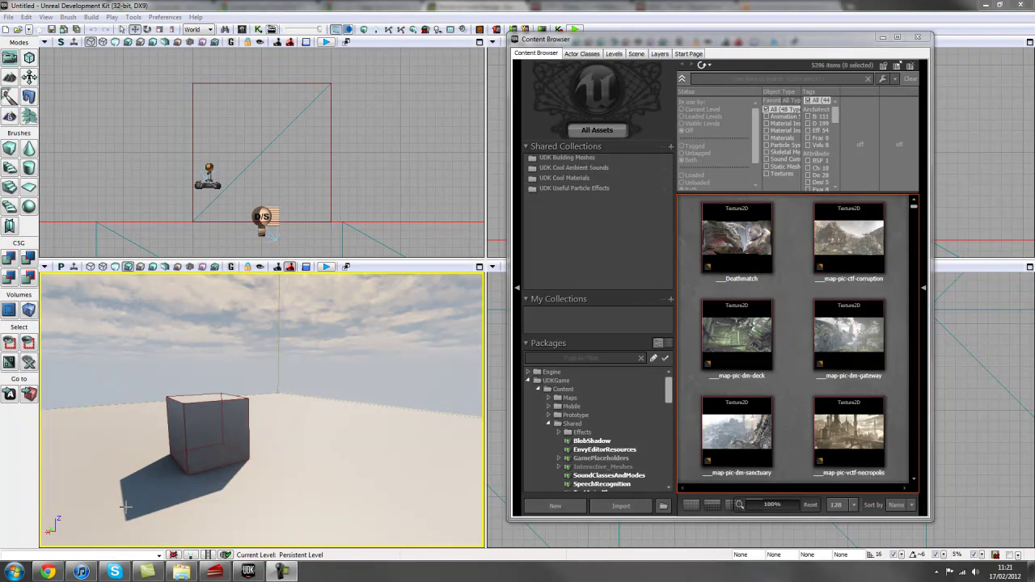
# - View the World of Level Design and White Paper Games websites in the browser, and return to Unreal Development Kit
pyautogui.click(61, 573)
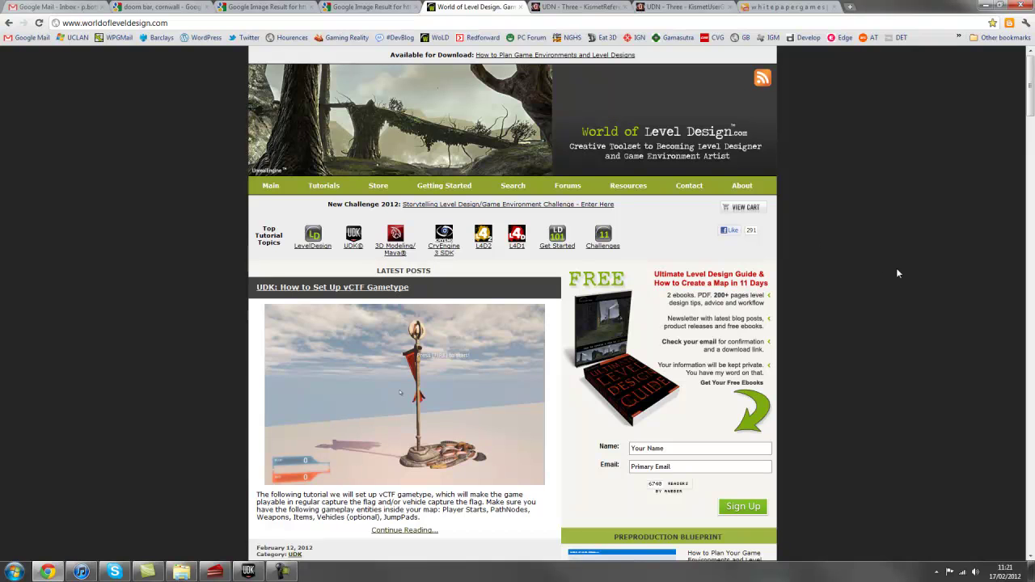
pyautogui.click(793, 7)
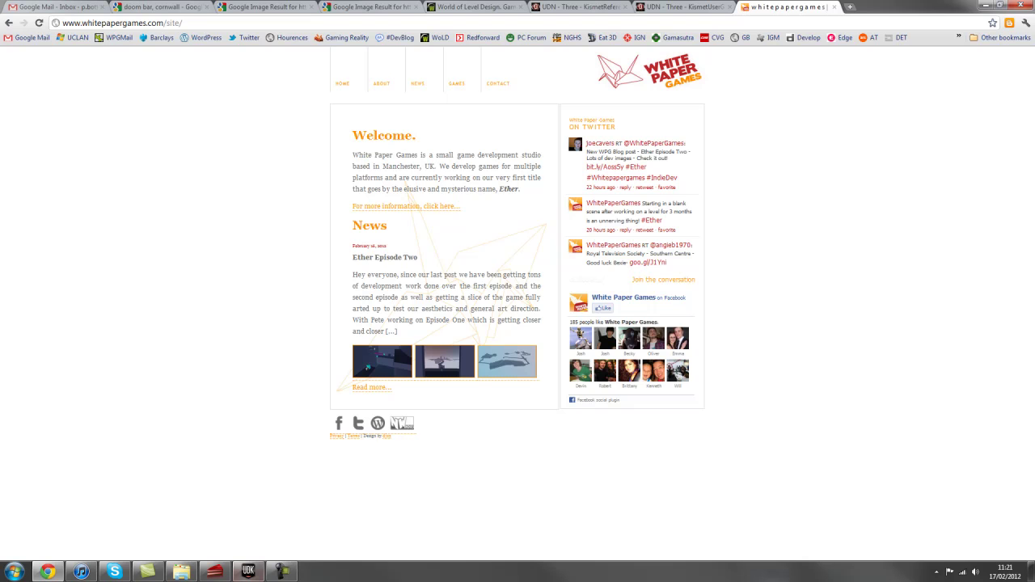
pyautogui.click(248, 571)
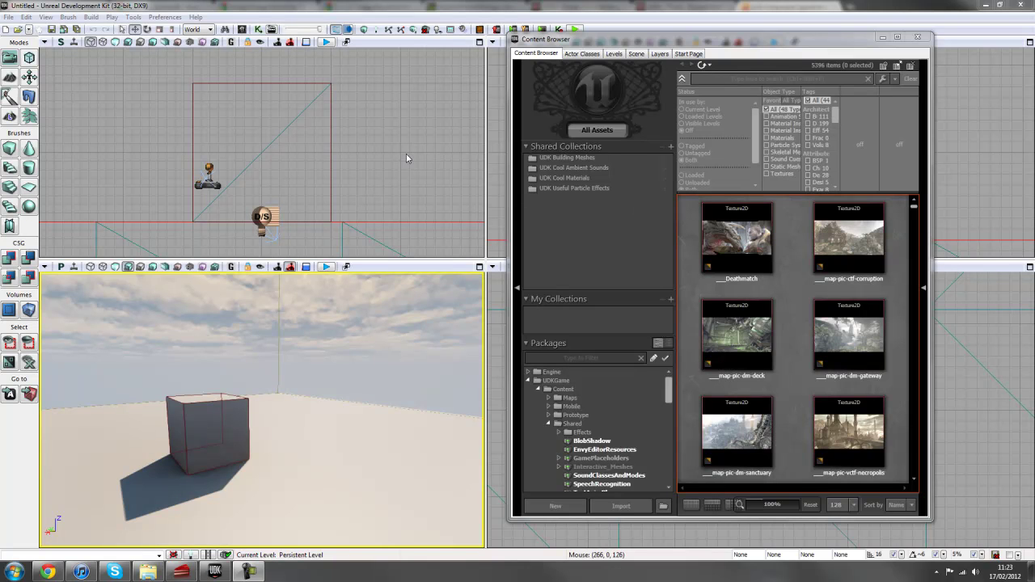
# - Open the Kismet editor in a full-screen window and add a Level Loaded event
pyautogui.click(258, 30)
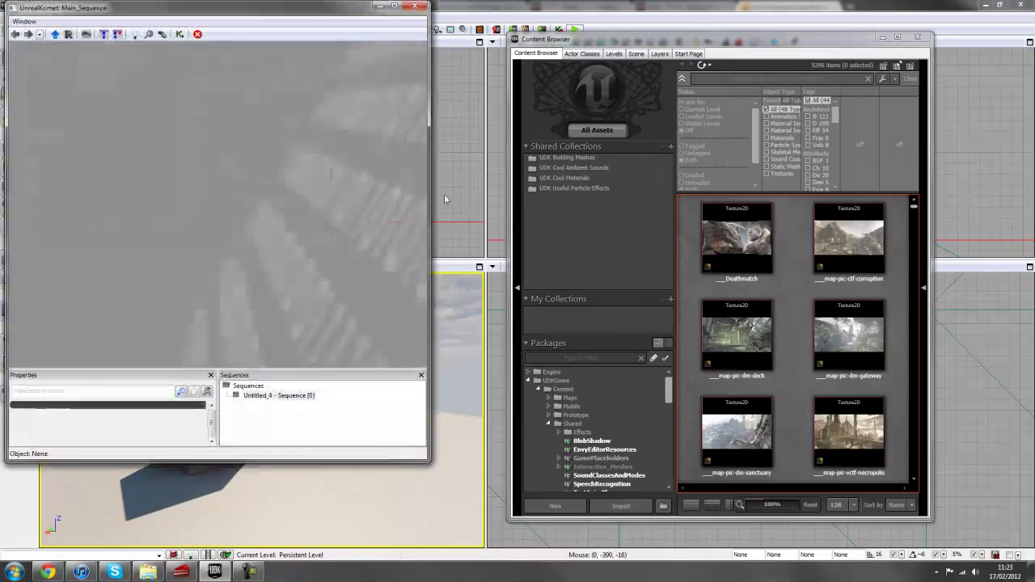
pyautogui.moveTo(307, 7); pyautogui.dragTo(704, 7)
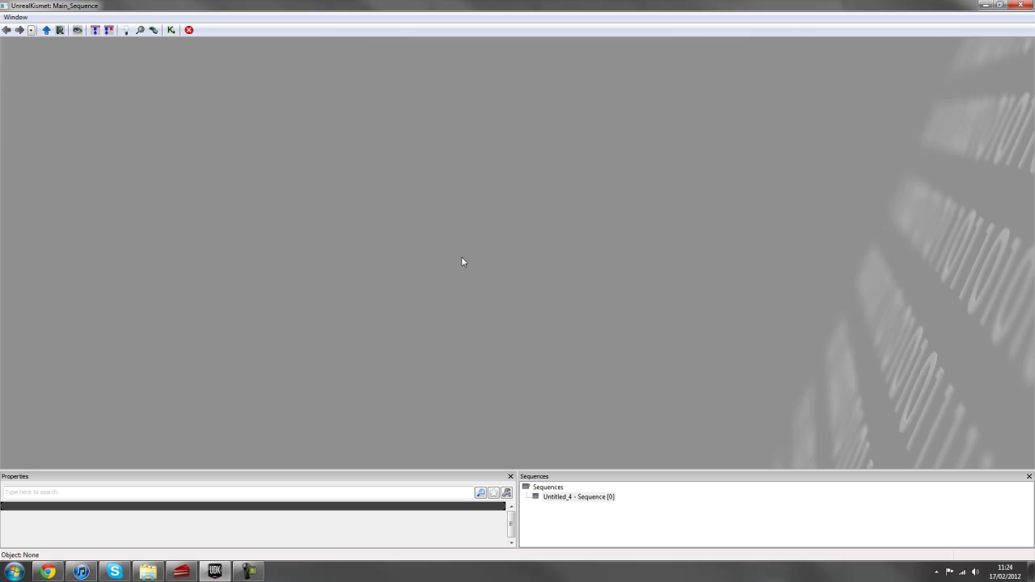
pyautogui.rightClick(384, 200)
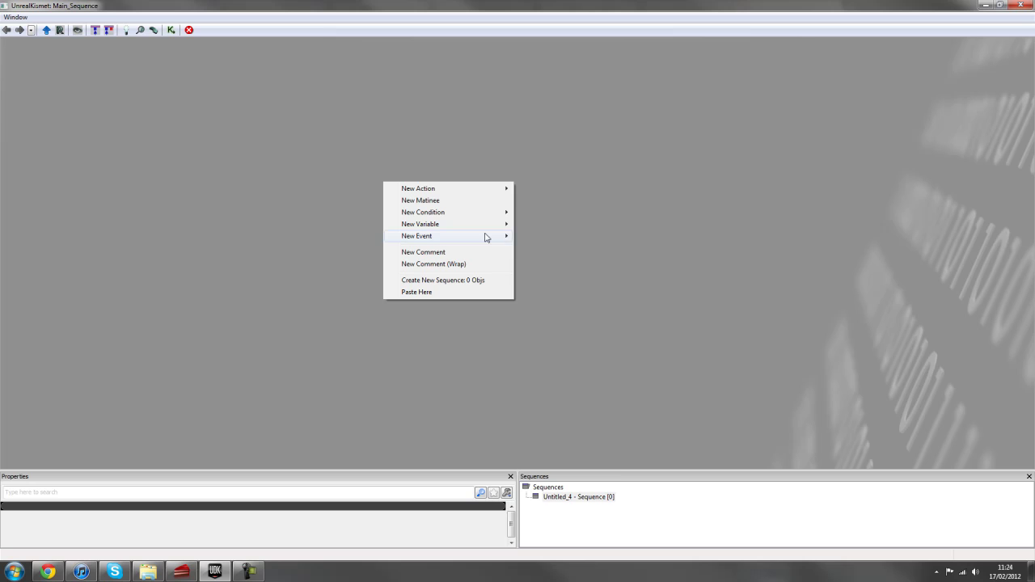
pyautogui.moveTo(486, 236)
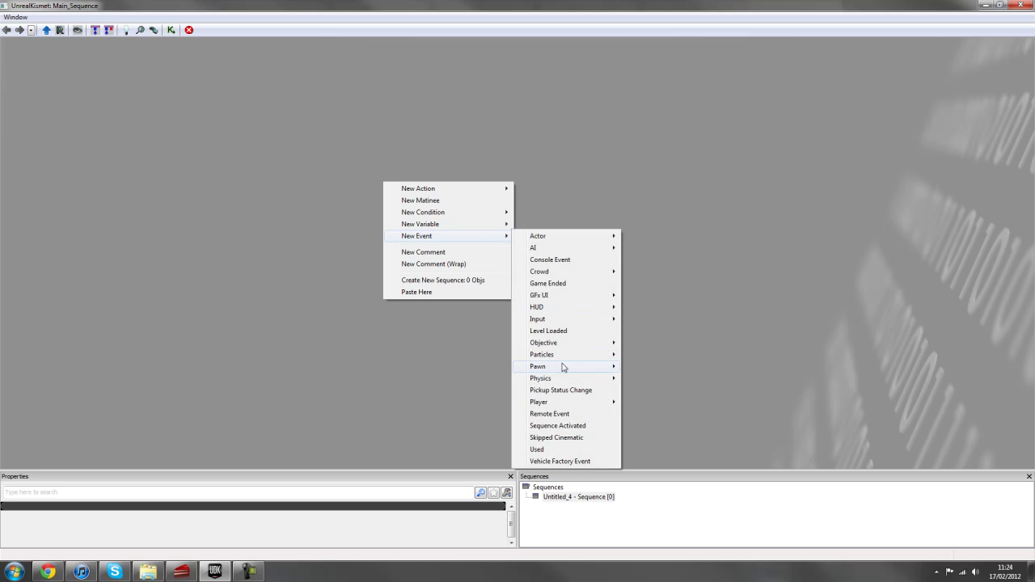
pyautogui.click(564, 331)
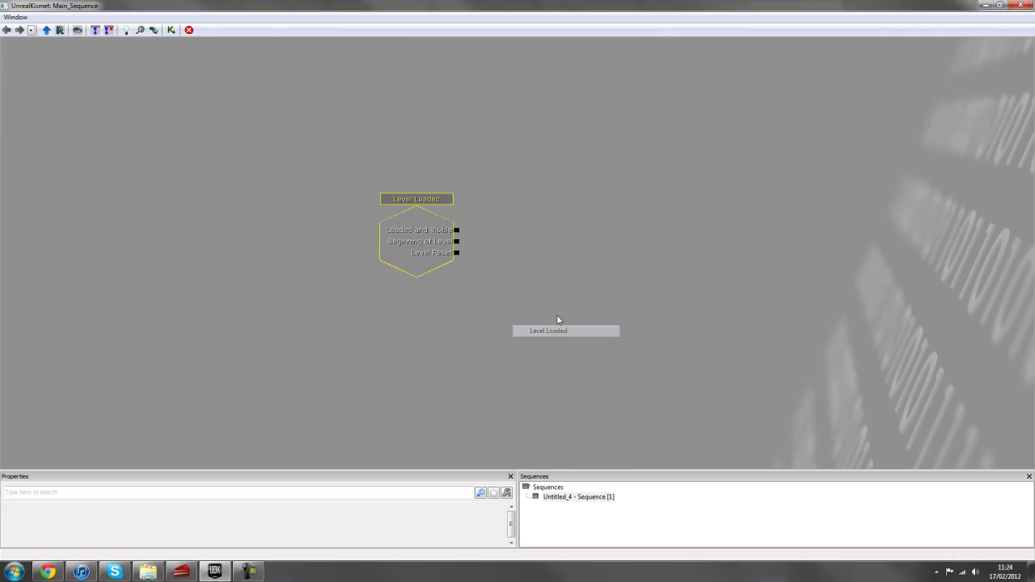
# - Add an Actor Factory Ex action beside the Level Loaded event
pyautogui.rightClick(495, 176)
pyautogui.moveTo(559, 181)
pyautogui.moveTo(647, 181)
pyautogui.click(801, 195)
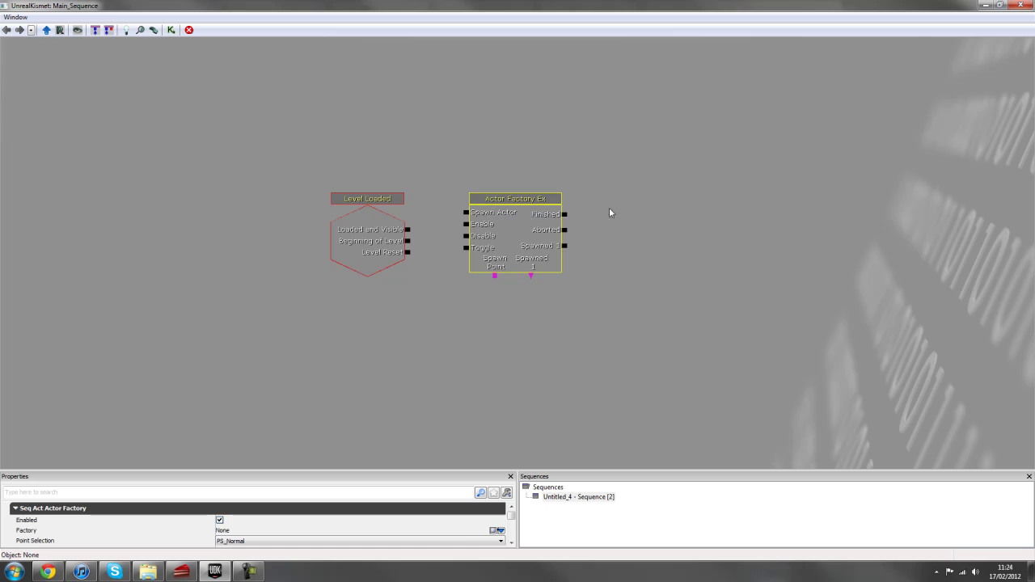
# - Add a Compare Float condition beside the Actor Factory Ex node and shift it slightly closer
pyautogui.rightClick(662, 194)
pyautogui.moveTo(733, 223)
pyautogui.moveTo(809, 221)
pyautogui.click(974, 234)
pyautogui.keyDown('ctrl'); pyautogui.moveTo(686, 231); pyautogui.dragTo(651, 227); pyautogui.keyUp('ctrl')
pyautogui.moveTo(783, 224); pyautogui.dragTo(710, 209)
# - Add an External Variable beside the Compare Float node and leave it deselected
pyautogui.rightClick(665, 191)
pyautogui.moveTo(755, 233)
pyautogui.click(850, 249)
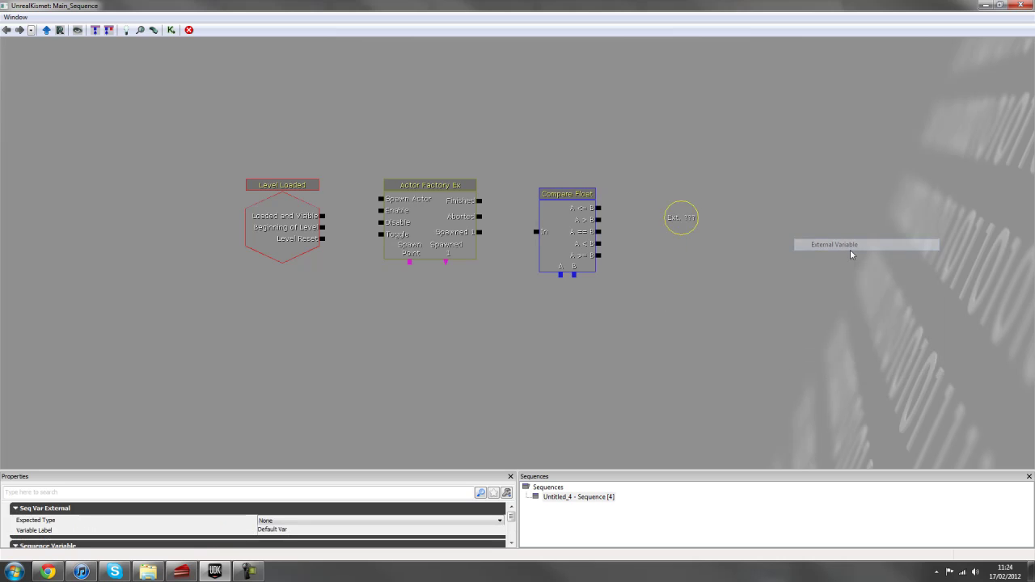
pyautogui.moveTo(656, 270); pyautogui.dragTo(728, 267)
pyautogui.click(728, 268)
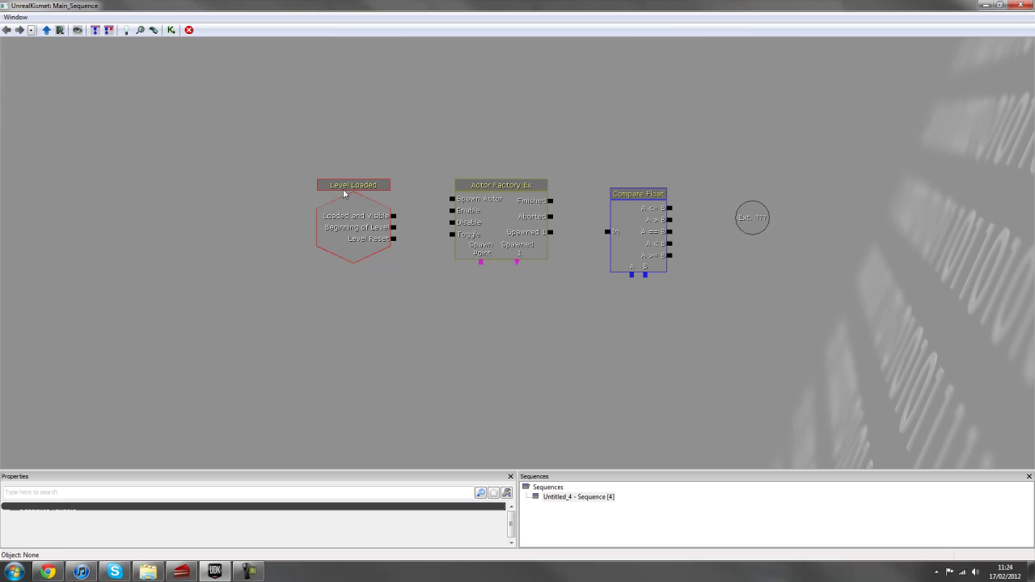
# - Reposition the Level Loaded and Actor Factory Ex nodes to adjust the spacing across the sequence
pyautogui.click(356, 232)
pyautogui.keyDown('ctrl'); pyautogui.moveTo(397, 268); pyautogui.dragTo(340, 272); pyautogui.keyUp('ctrl')
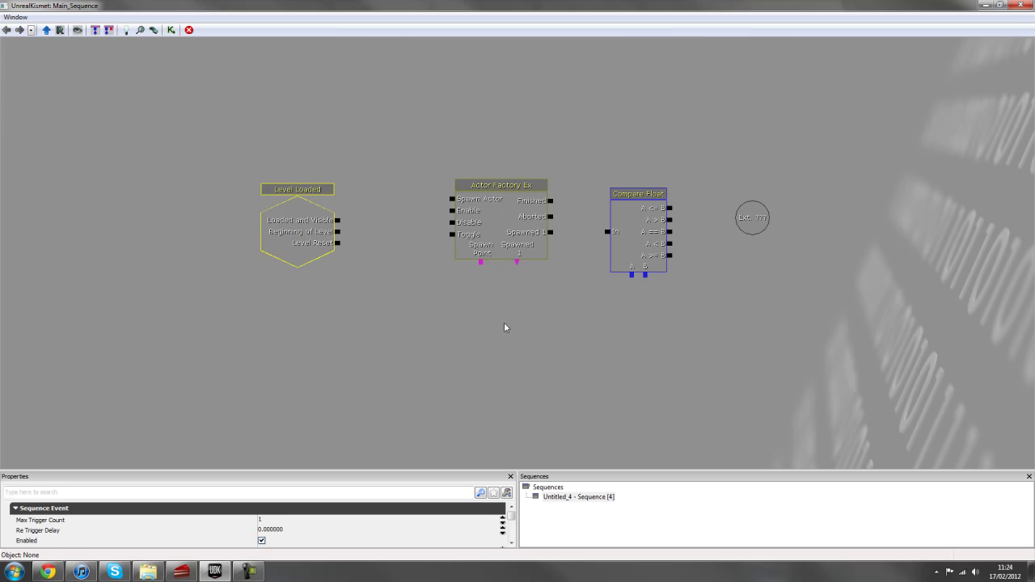
pyautogui.moveTo(497, 328); pyautogui.dragTo(547, 323)
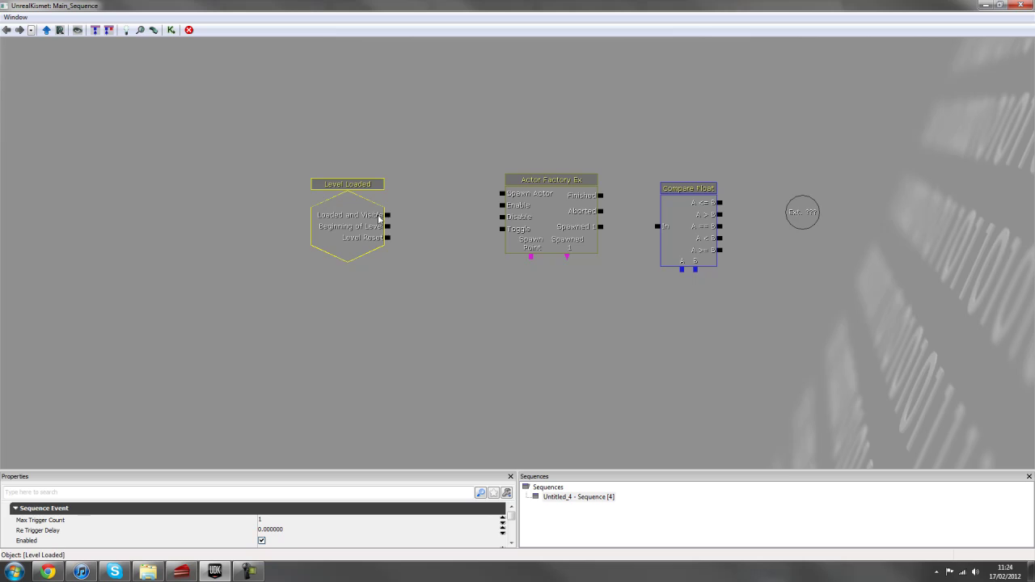
pyautogui.moveTo(386, 215); pyautogui.dragTo(473, 410)
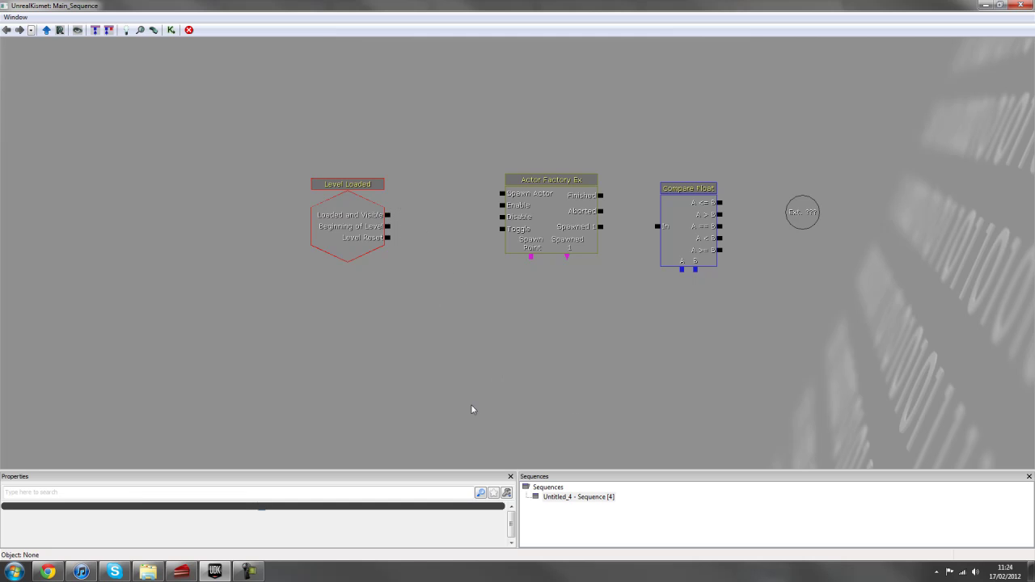
pyautogui.moveTo(561, 234); pyautogui.dragTo(544, 234)
# - Examine the connectors on the event, action and condition nodes, and the condition types available for new nodes
pyautogui.click(326, 226)
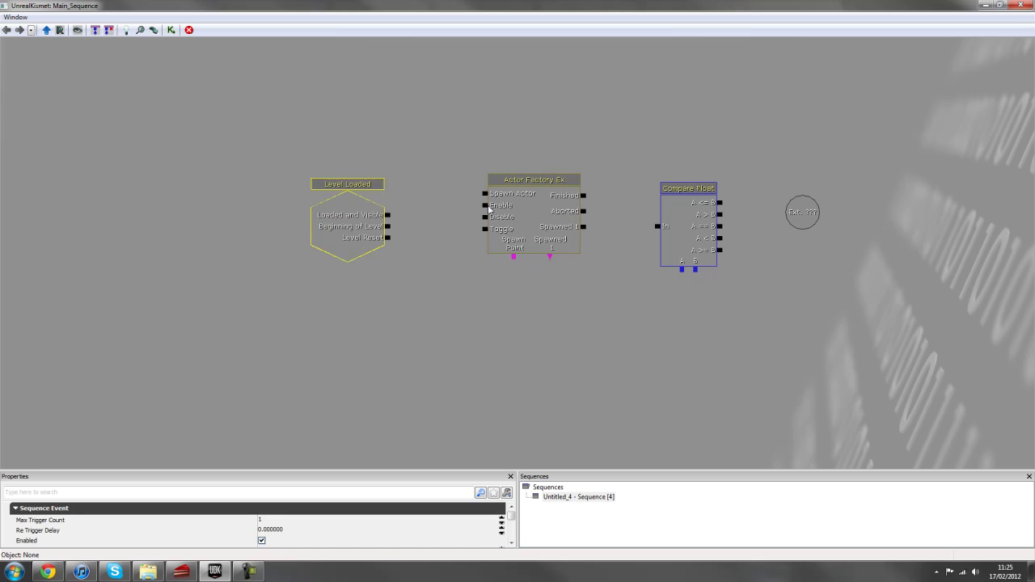
pyautogui.click(395, 220)
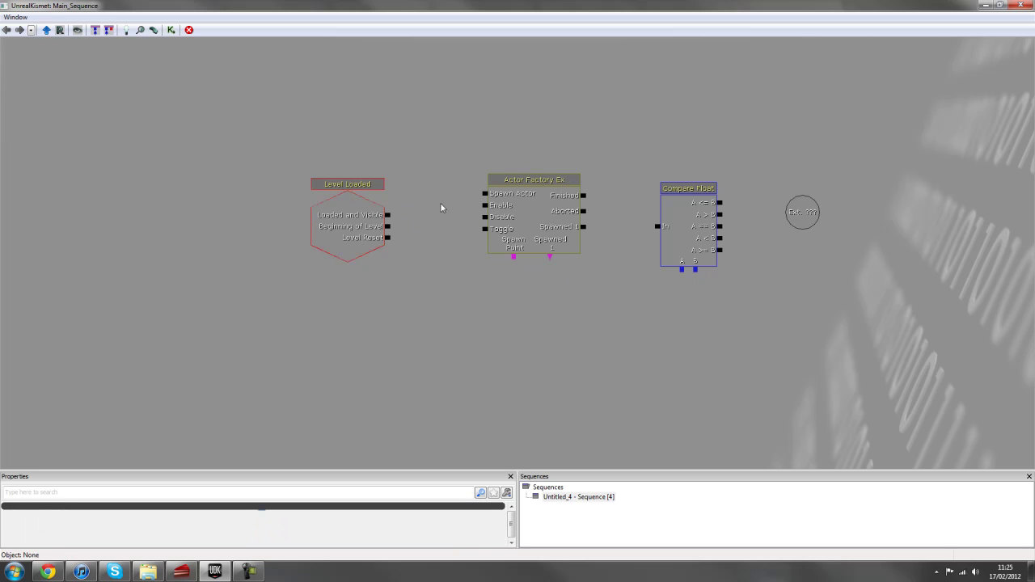
pyautogui.moveTo(397, 217); pyautogui.dragTo(479, 241)
pyautogui.scroll(-2, 561, 308)
pyautogui.scroll(2, 480, 241)
pyautogui.click(481, 240)
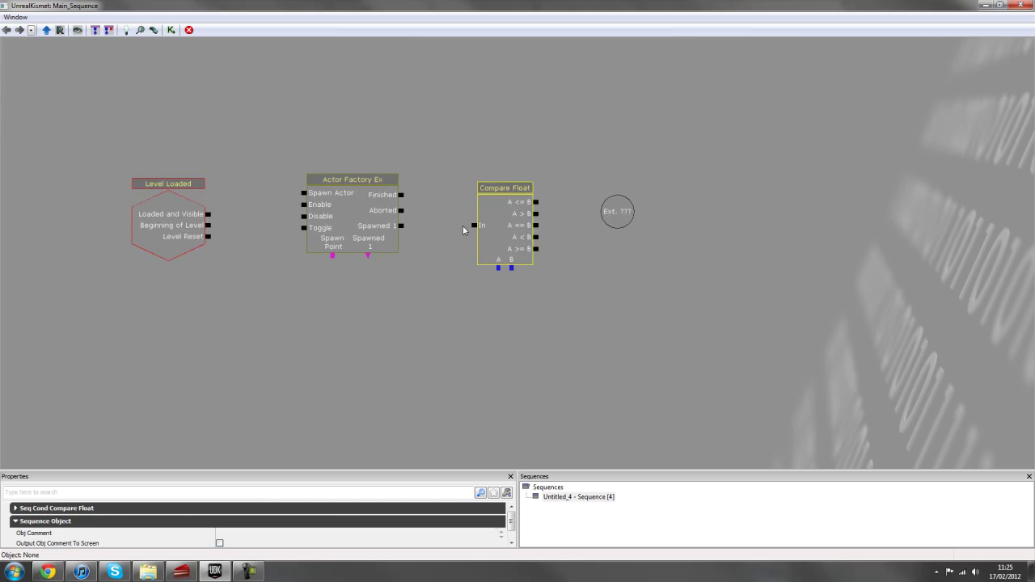
pyautogui.moveTo(478, 300); pyautogui.dragTo(496, 261)
pyautogui.rightClick(496, 261)
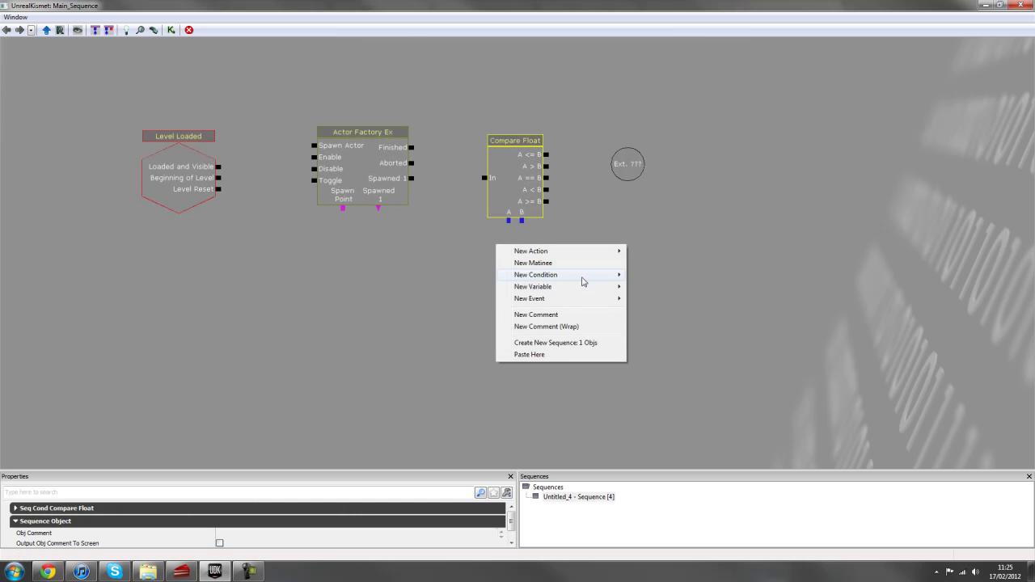
pyautogui.moveTo(582, 280)
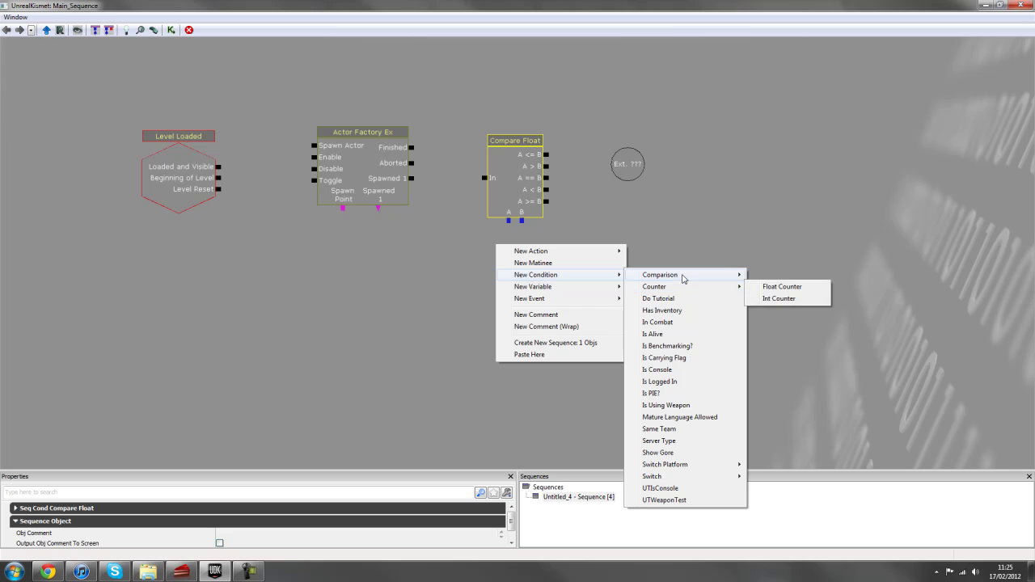
pyautogui.moveTo(684, 278)
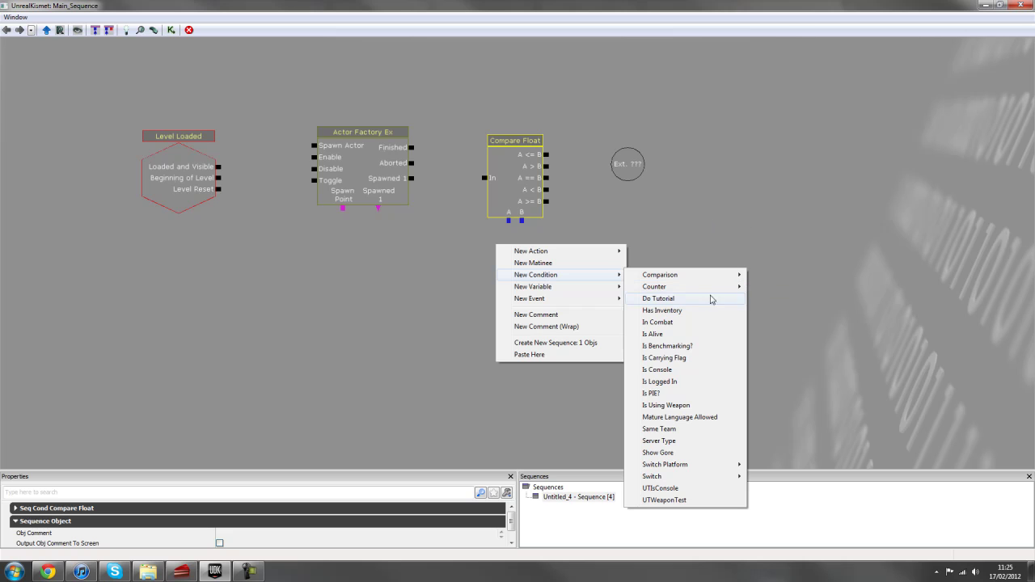
pyautogui.click(670, 207)
pyautogui.moveTo(527, 254); pyautogui.dragTo(573, 263)
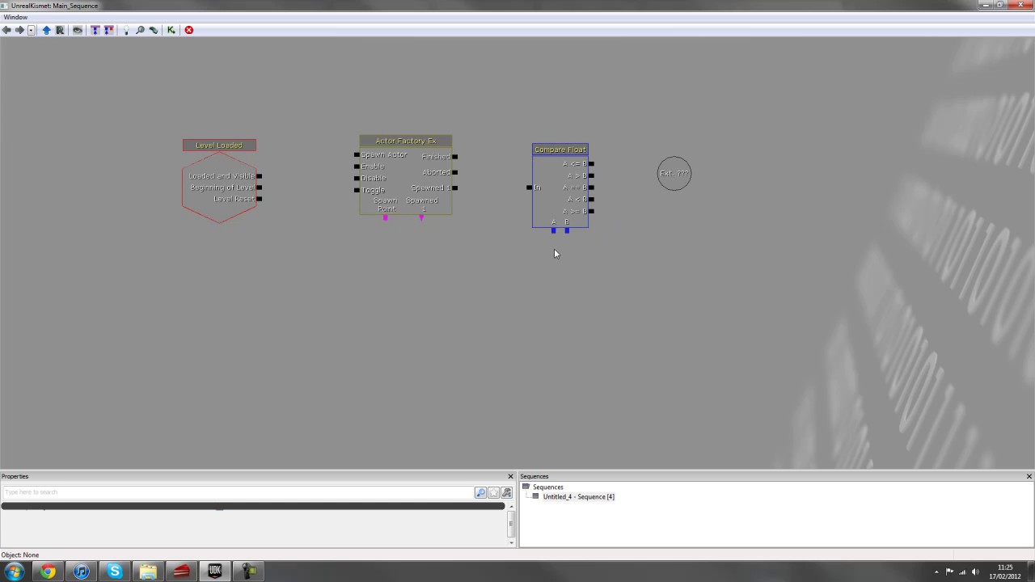
# - Move the external variable beneath the Actor Factory Ex node and link it to the Spawn Point connector
pyautogui.moveTo(674, 178); pyautogui.dragTo(682, 182)
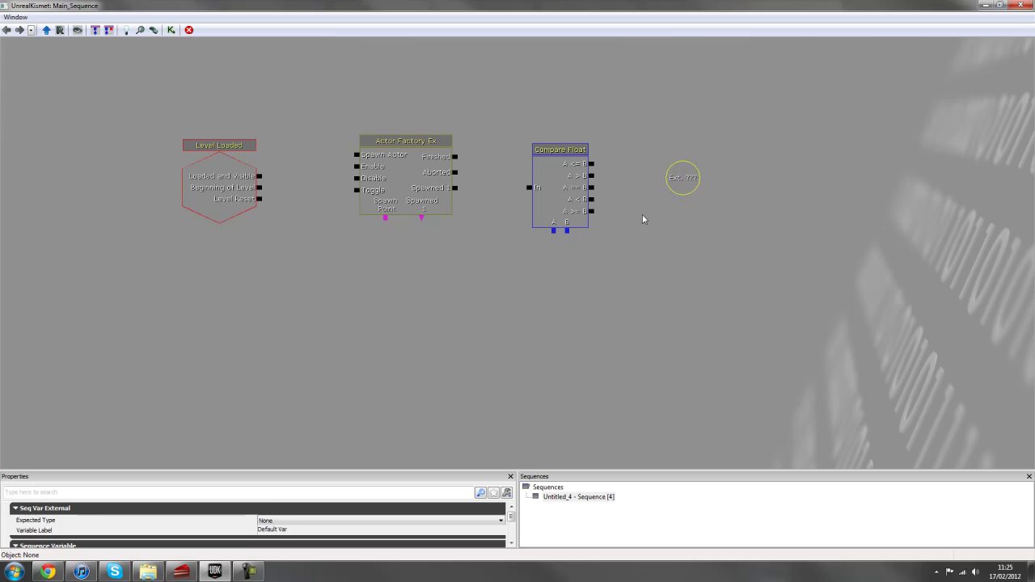
pyautogui.moveTo(642, 219); pyautogui.dragTo(598, 235)
pyautogui.click(628, 213)
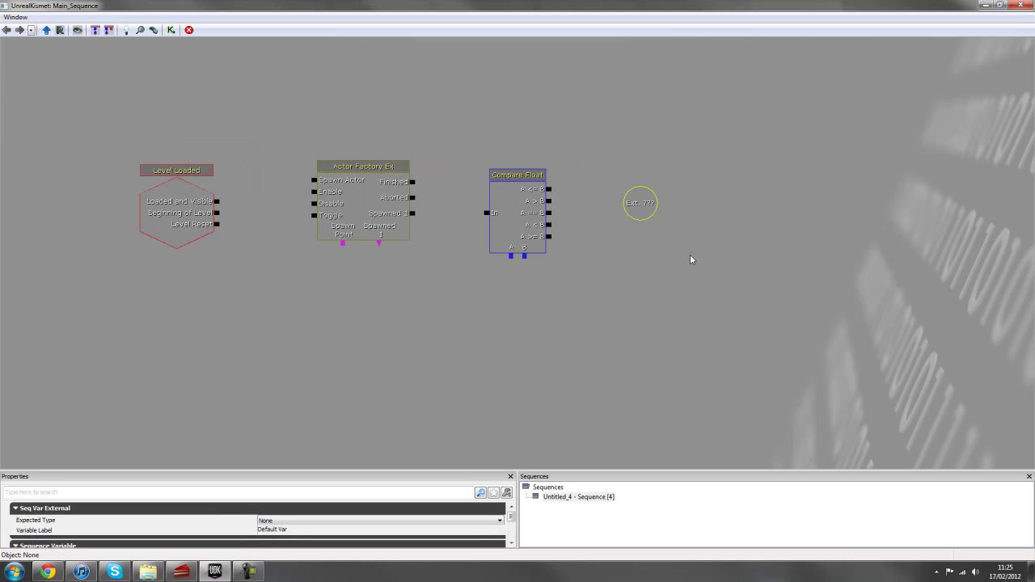
pyautogui.click(661, 195)
pyautogui.click(636, 197)
pyautogui.click(650, 195)
pyautogui.moveTo(342, 247); pyautogui.dragTo(333, 297)
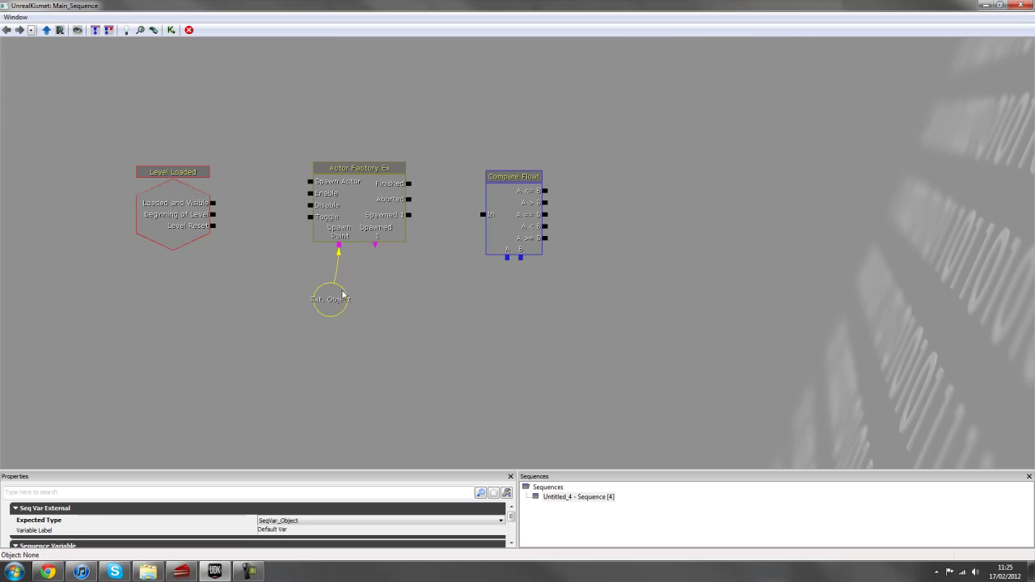
pyautogui.click(427, 330)
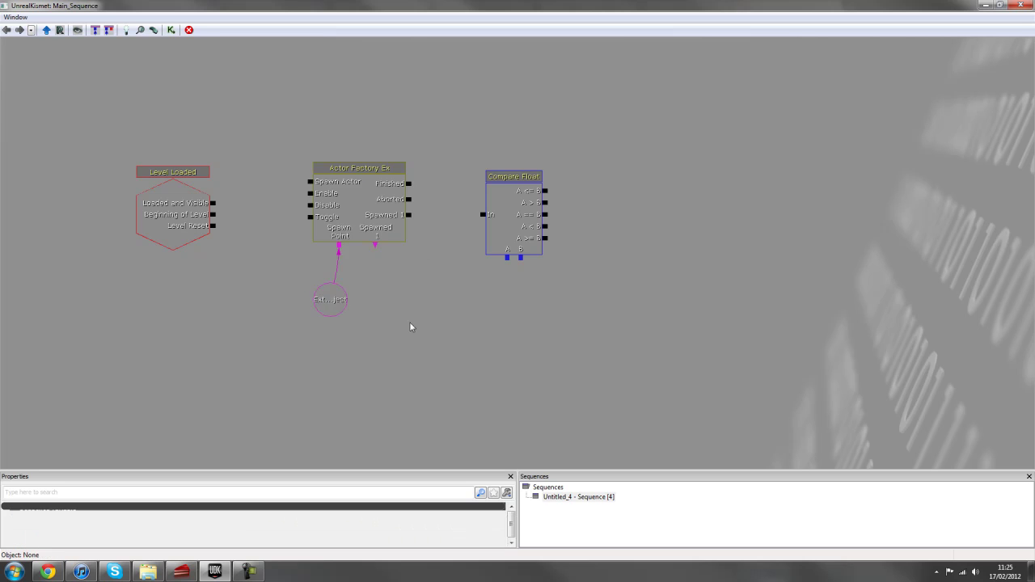
# - Link Loaded and Visible to Spawn Actor, and the factory's Finished output to the Compare Float input
pyautogui.moveTo(214, 205); pyautogui.dragTo(311, 181)
pyautogui.moveTo(408, 184); pyautogui.dragTo(482, 213)
pyautogui.moveTo(449, 329); pyautogui.dragTo(599, 339)
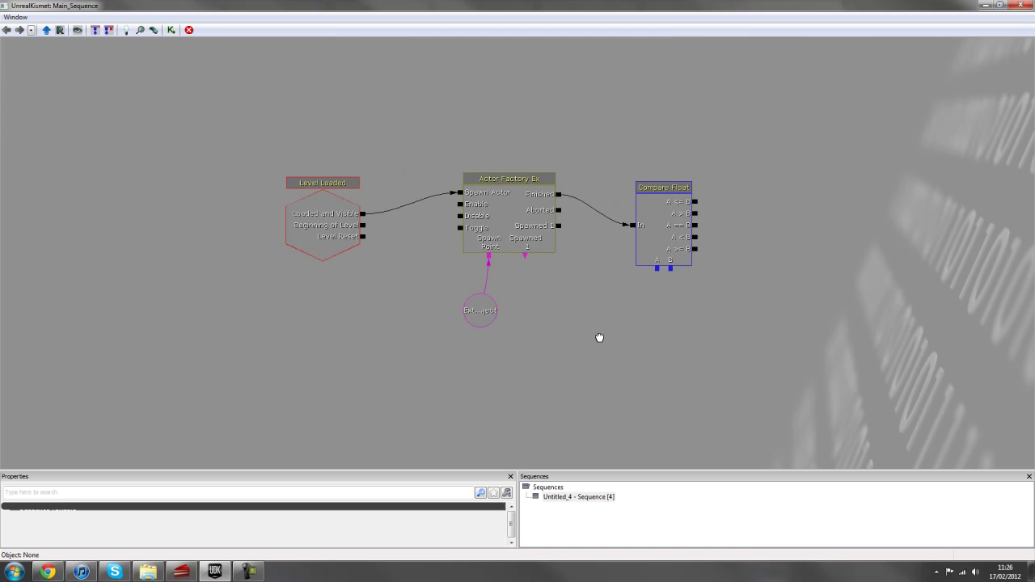
pyautogui.click(347, 209)
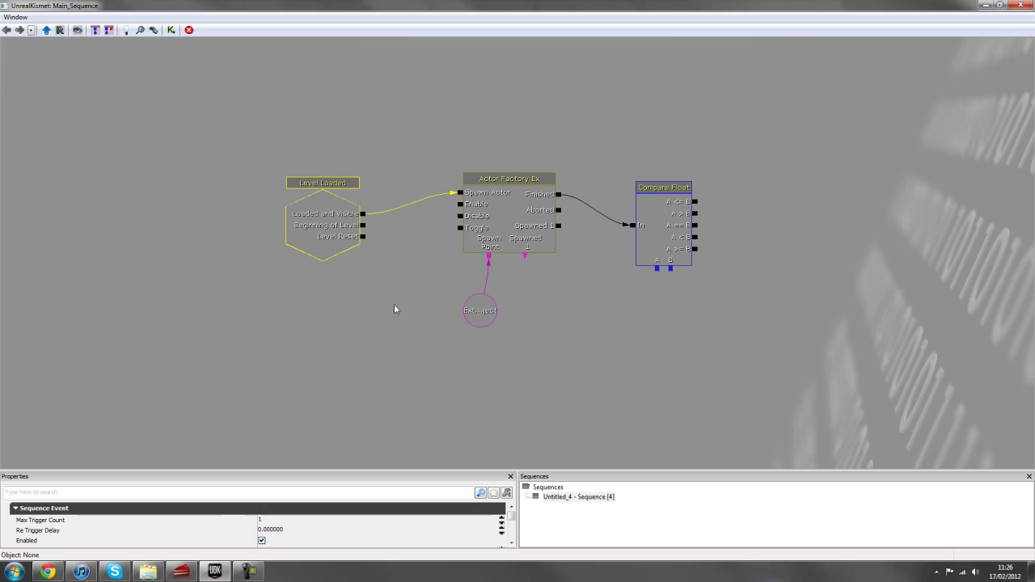
pyautogui.click(553, 192)
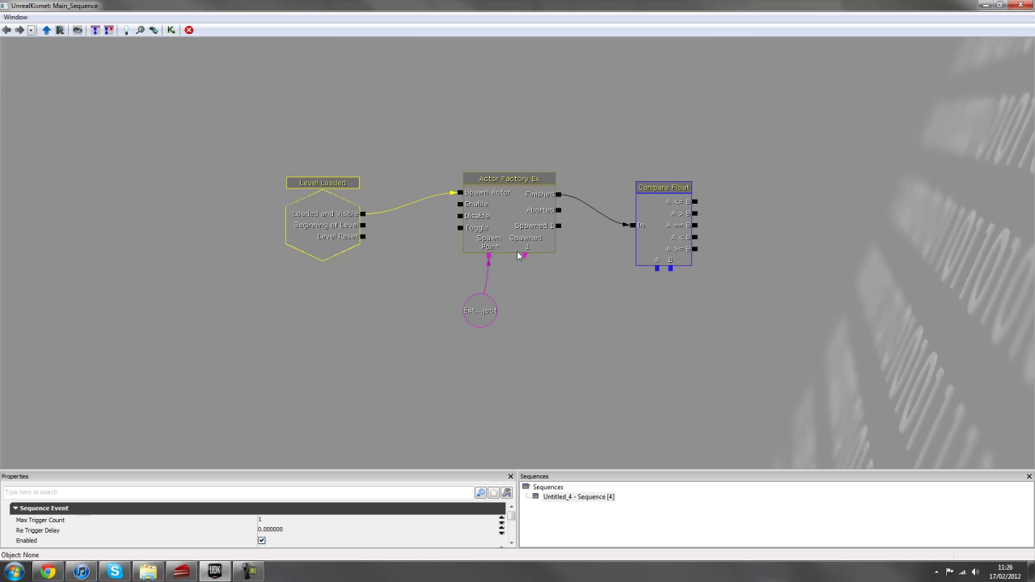
pyautogui.click(528, 217)
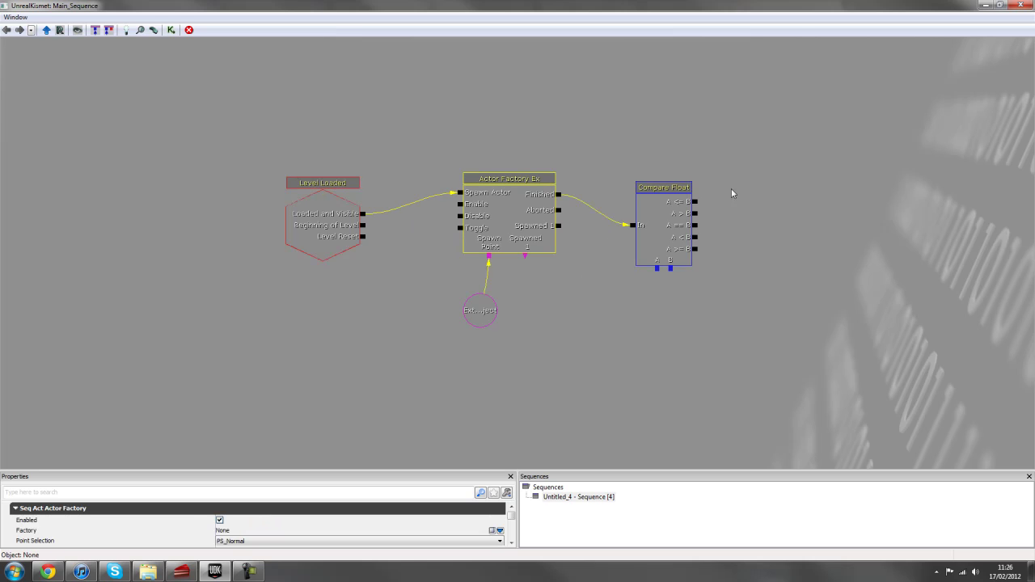
# - Delete all the nodes from the Kismet sequence
pyautogui.moveTo(810, 259); pyautogui.dragTo(720, 263)
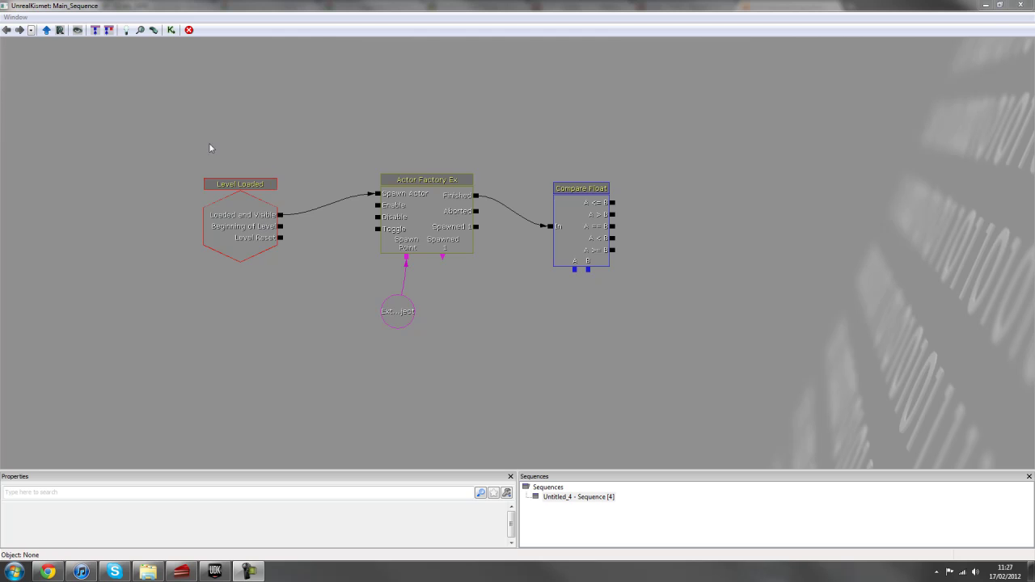
pyautogui.keyDown('ctrl'); pyautogui.keyDown('alt'); pyautogui.moveTo(177, 131); pyautogui.dragTo(651, 325); pyautogui.keyUp('alt'); pyautogui.keyUp('ctrl')
pyautogui.press('Delete')
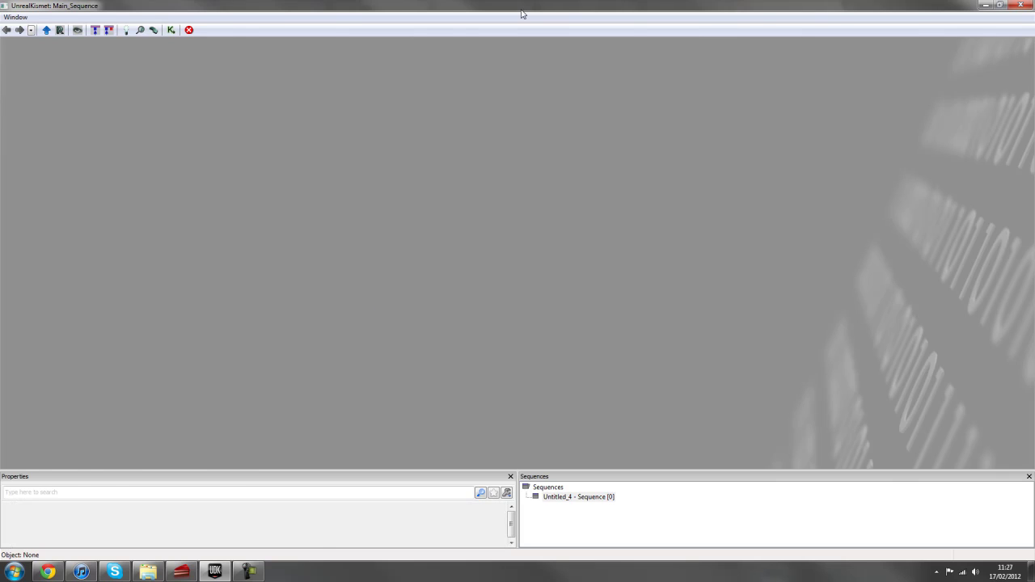
# - Restore the Kismet window to a smaller size beside the viewports, reframe the perspective view, and close Kismet
pyautogui.moveTo(522, 10); pyautogui.dragTo(690, 19)
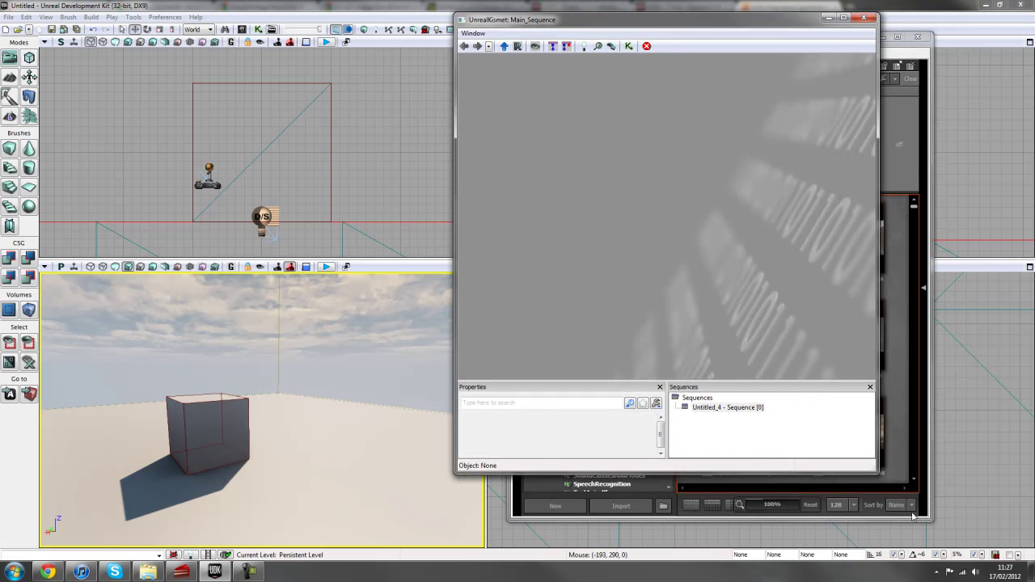
pyautogui.moveTo(878, 472); pyautogui.dragTo(966, 524)
pyautogui.moveTo(389, 478); pyautogui.dragTo(398, 495, button='right')
pyautogui.moveTo(389, 478); pyautogui.dragTo(312, 270)
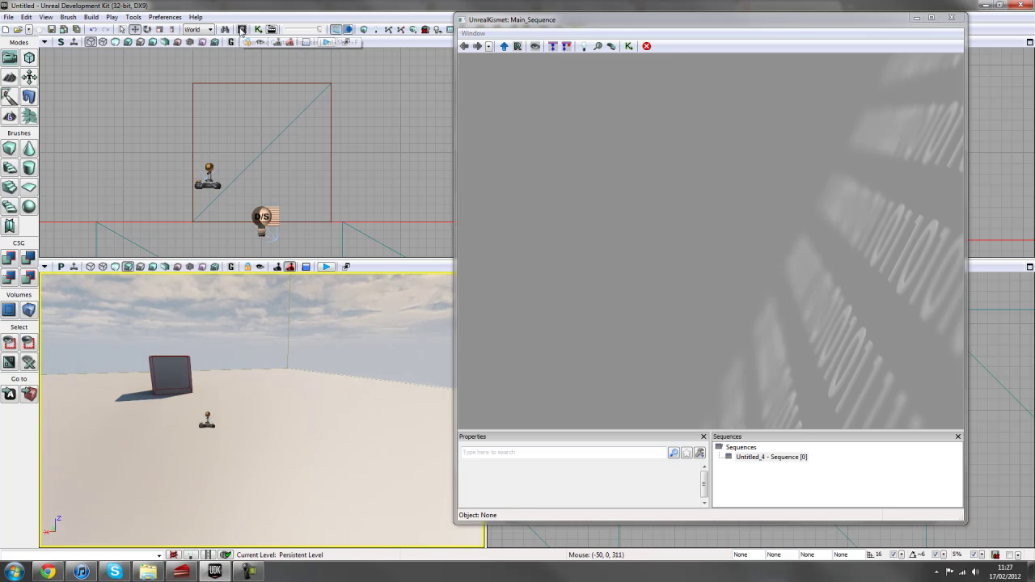
pyautogui.moveTo(589, 26); pyautogui.dragTo(573, 28)
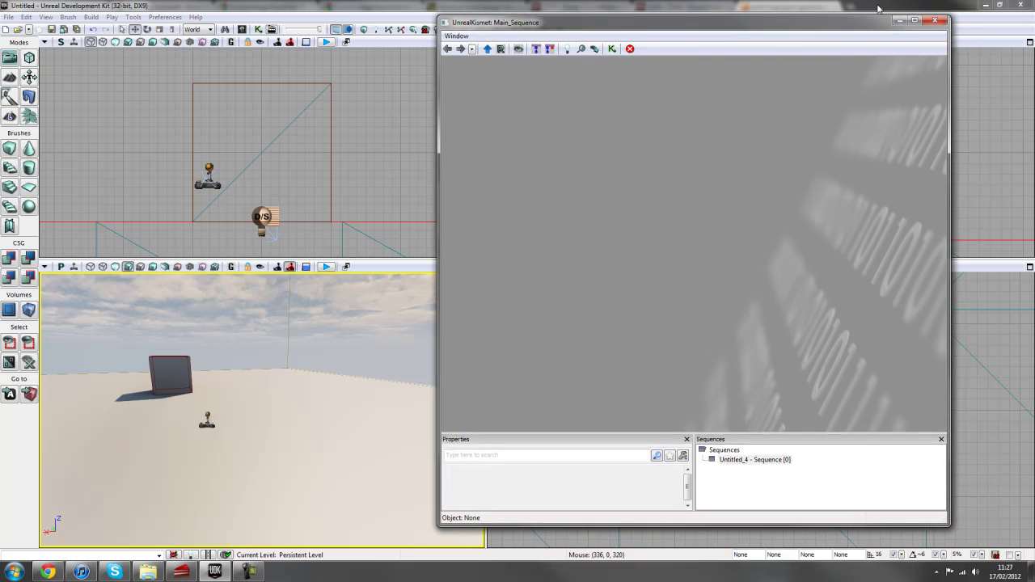
pyautogui.click(935, 19)
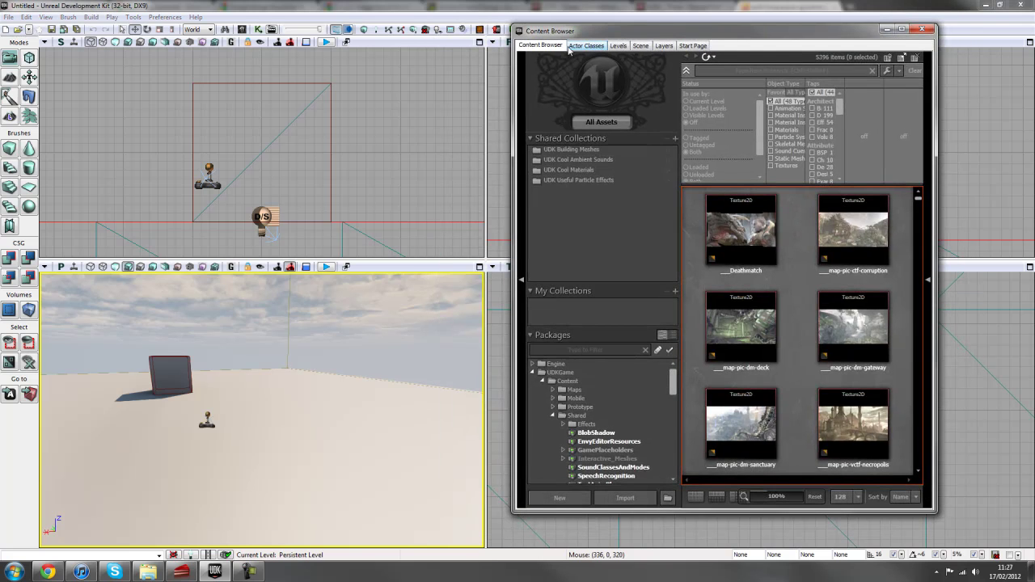
# - Choose CameraActor from the common actor classes and place one on the floor near the player start
pyautogui.click(586, 46)
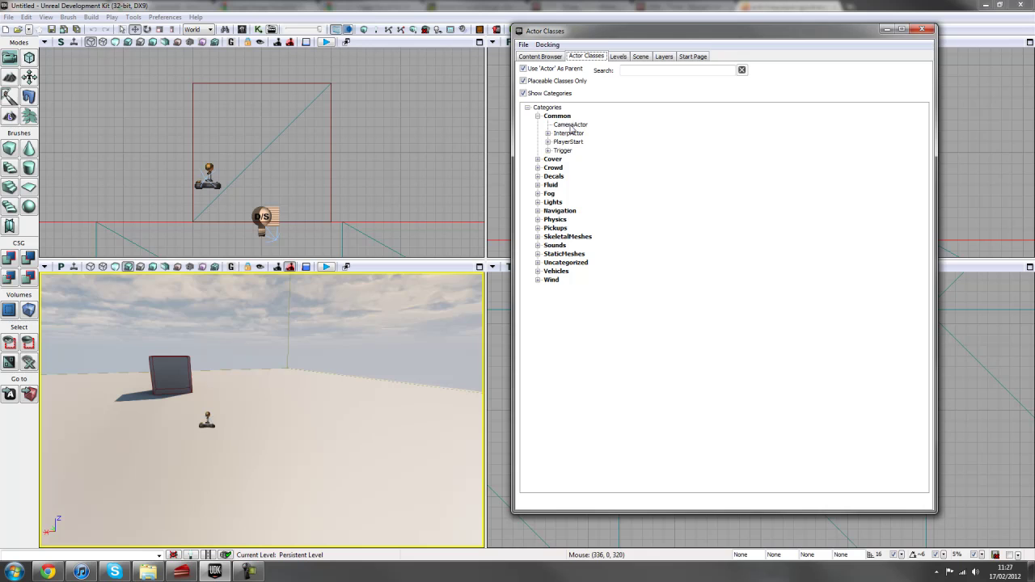
pyautogui.click(571, 125)
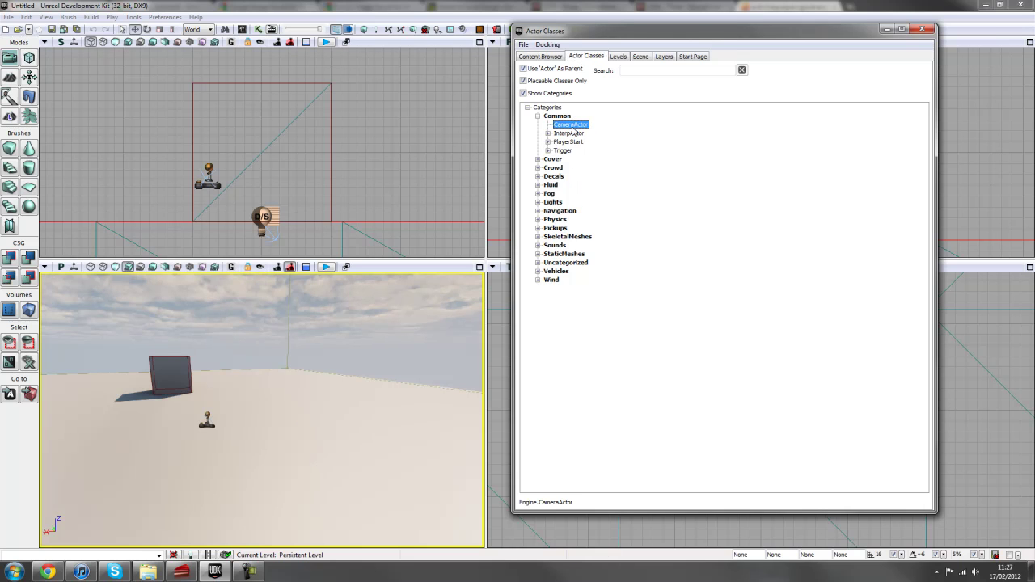
pyautogui.click(314, 437)
pyautogui.rightClick(365, 458)
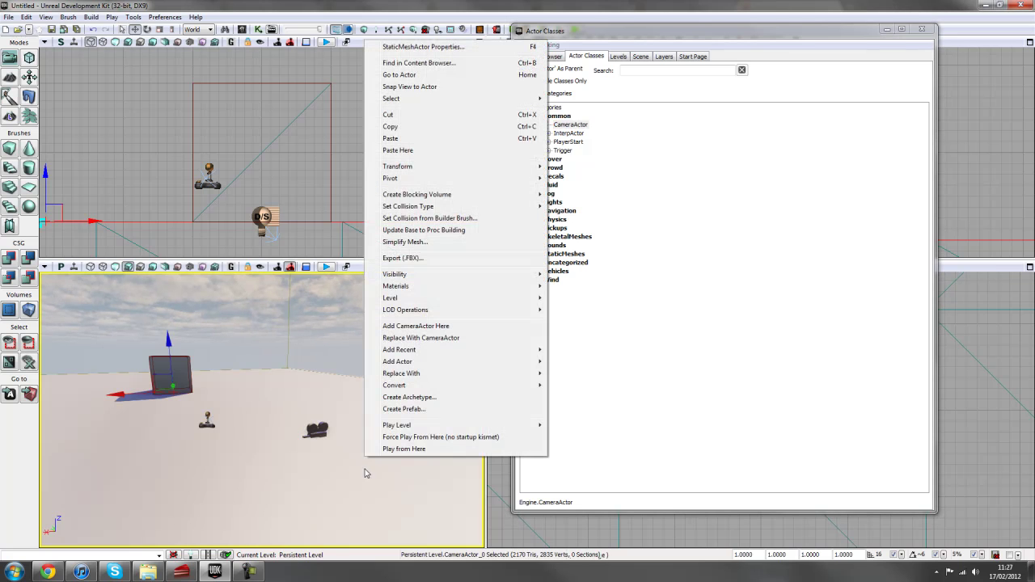
pyautogui.click(328, 485)
pyautogui.moveTo(328, 485); pyautogui.dragTo(347, 456)
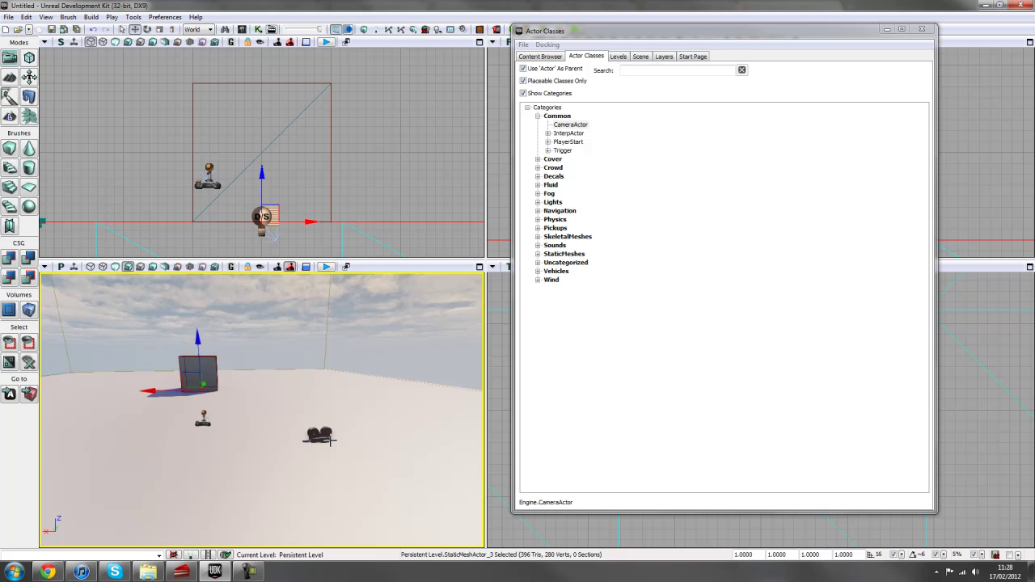
# - Lock the perspective view to the camera actor, fly it to a raised position overlooking the cube, and unlock the view
pyautogui.click(327, 437)
pyautogui.moveTo(356, 492); pyautogui.dragTo(354, 443)
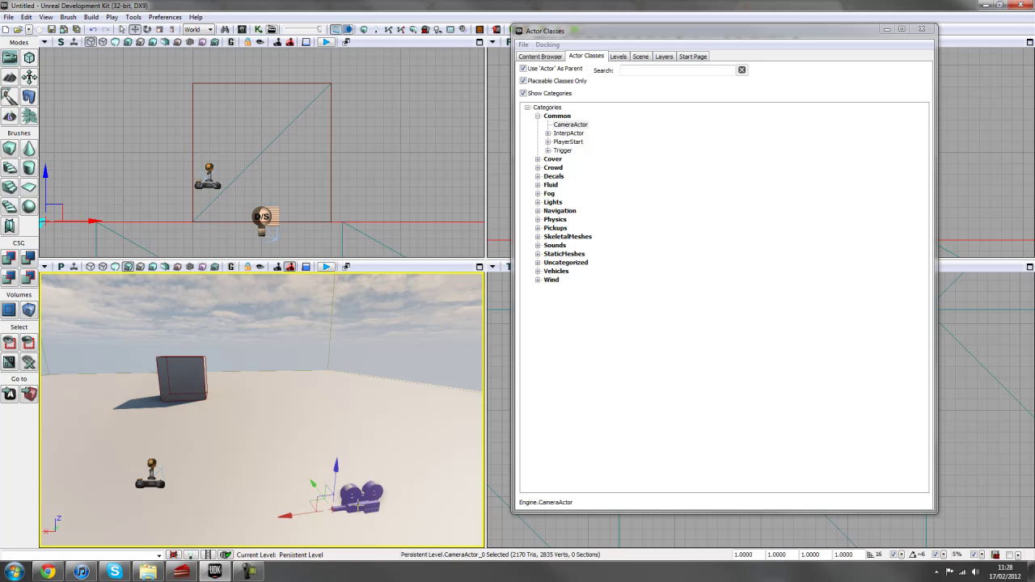
pyautogui.click(259, 267)
pyautogui.moveTo(404, 377); pyautogui.dragTo(327, 405)
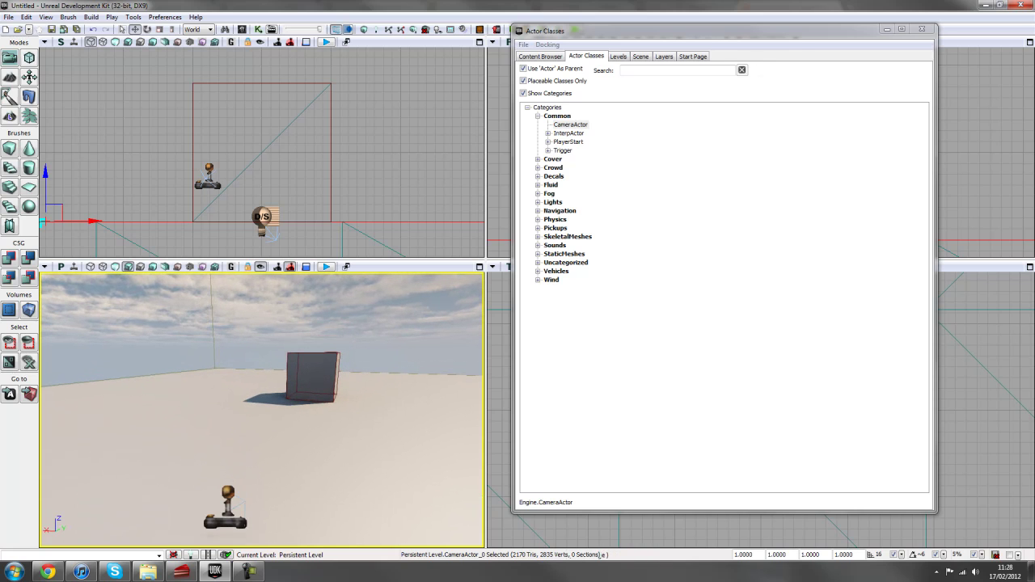
pyautogui.click(261, 267)
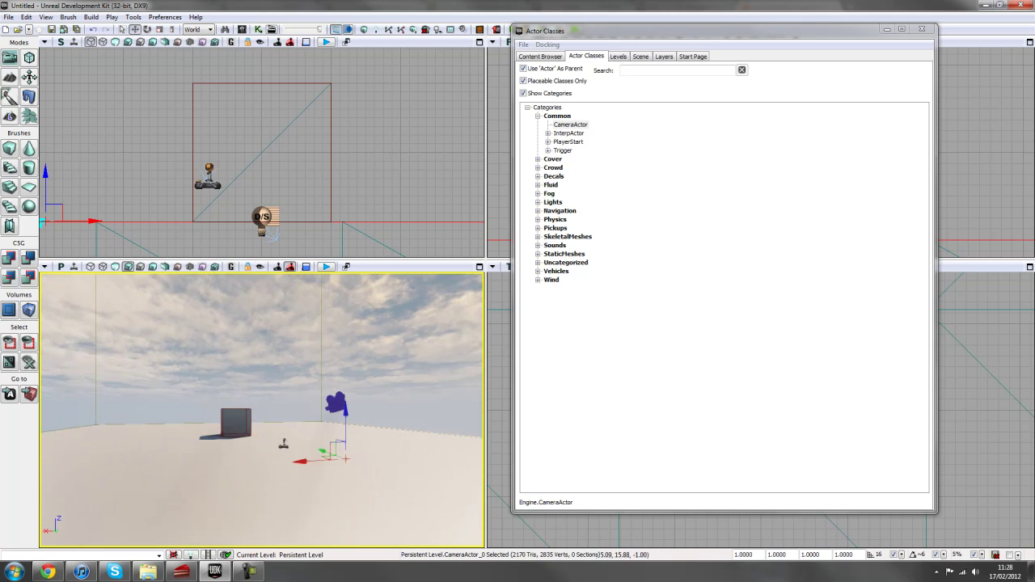
pyautogui.moveTo(259, 420); pyautogui.dragTo(276, 367)
pyautogui.click(411, 394)
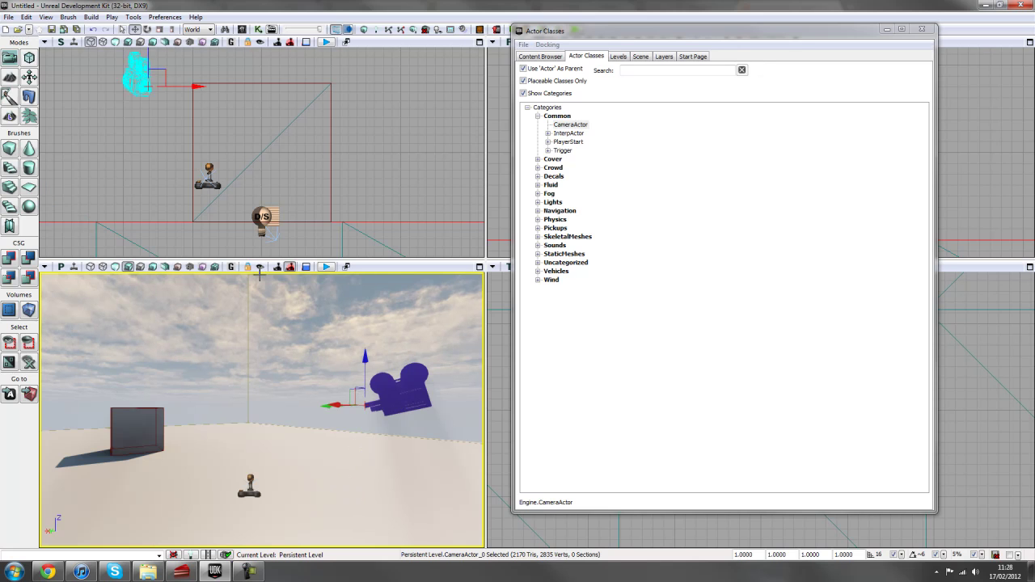
pyautogui.moveTo(269, 484)
pyautogui.mouseDown()
pyautogui.moveTo(263, 437)
pyautogui.moveTo(243, 478)
pyautogui.moveTo(268, 494)
pyautogui.mouseUp()
pyautogui.moveTo(304, 470); pyautogui.dragTo(304, 437, button='middle')
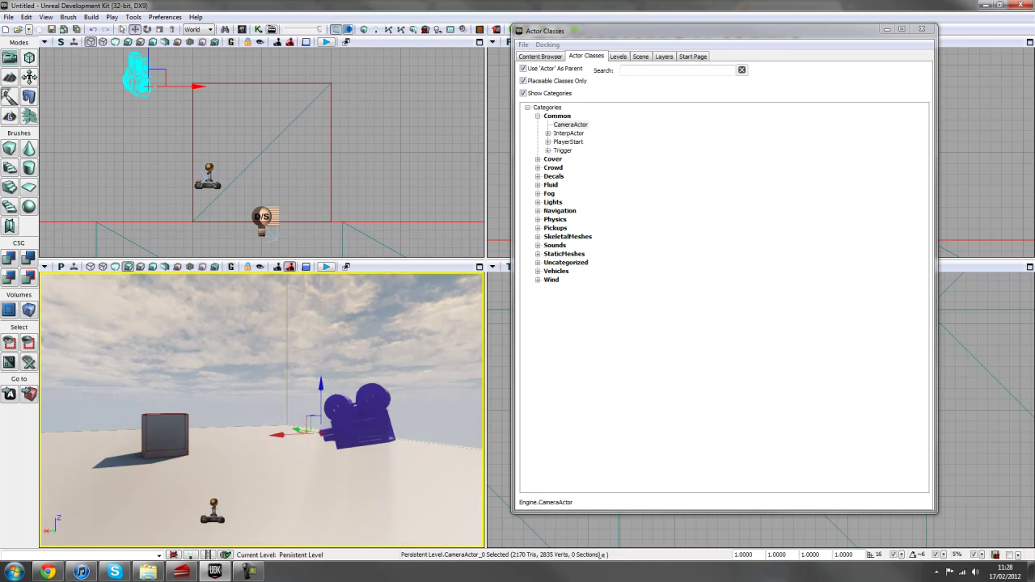
pyautogui.moveTo(304, 437); pyautogui.dragTo(304, 446, button='right')
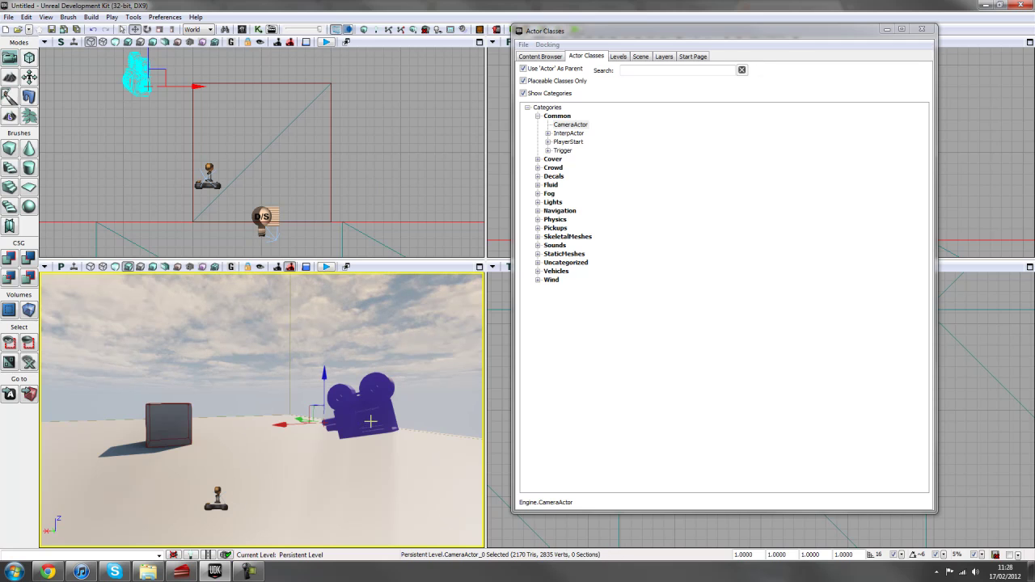
# - Close the actor classes browser, open Kismet, and restore its window beside the perspective viewport
pyautogui.click(923, 31)
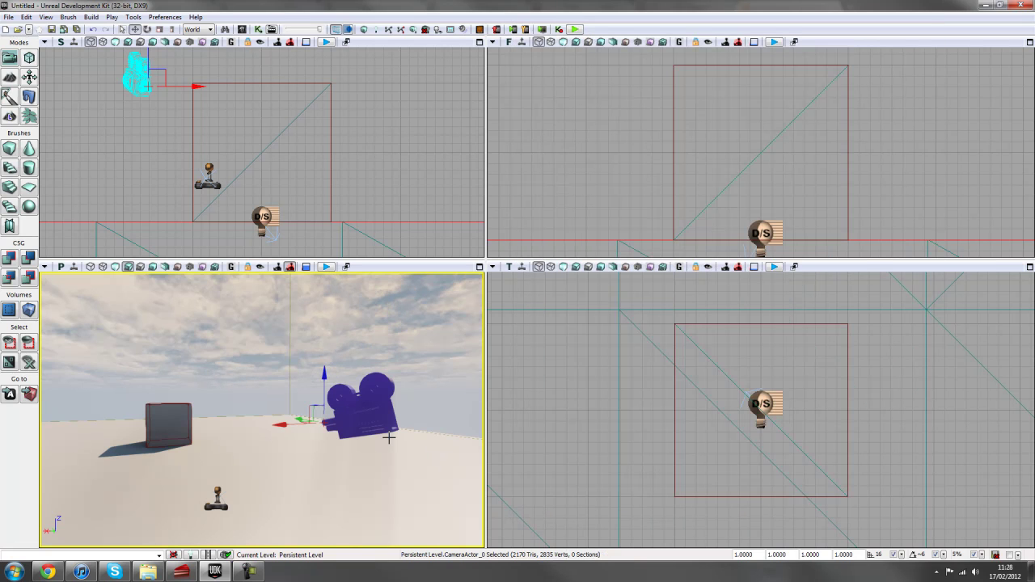
pyautogui.click(258, 29)
pyautogui.doubleClick(666, 30)
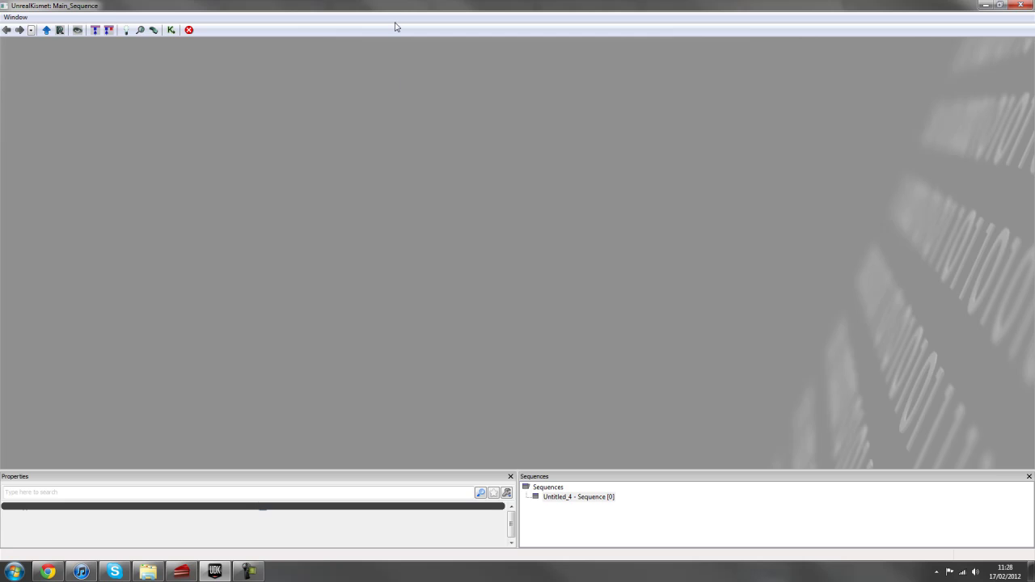
pyautogui.moveTo(397, 9); pyautogui.dragTo(805, 34)
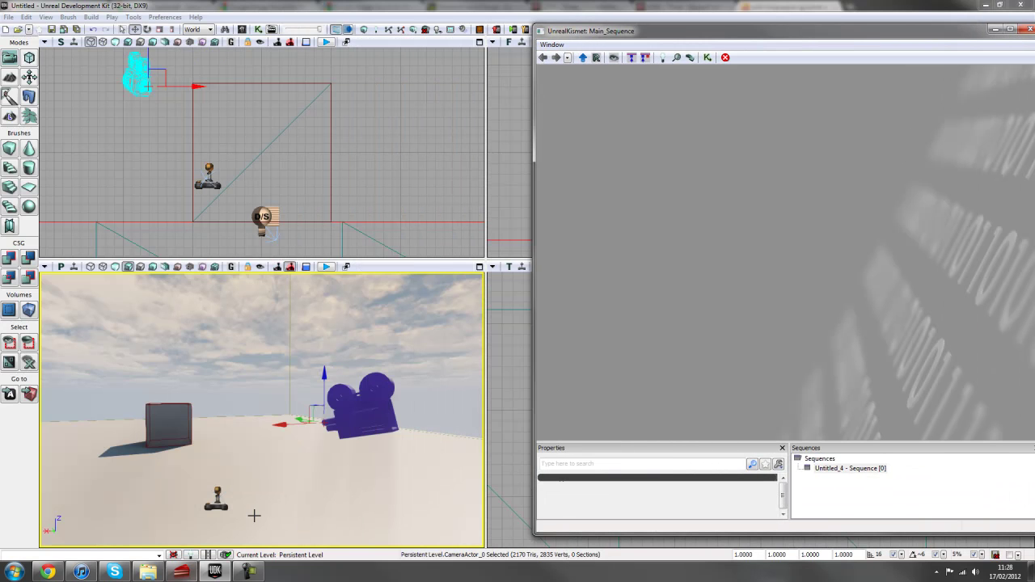
# - Add a Trigger actor on the floor beside the cube and raise it slightly
pyautogui.moveTo(316, 464); pyautogui.dragTo(409, 502, button='right')
pyautogui.moveTo(196, 460); pyautogui.dragTo(380, 412, button='right')
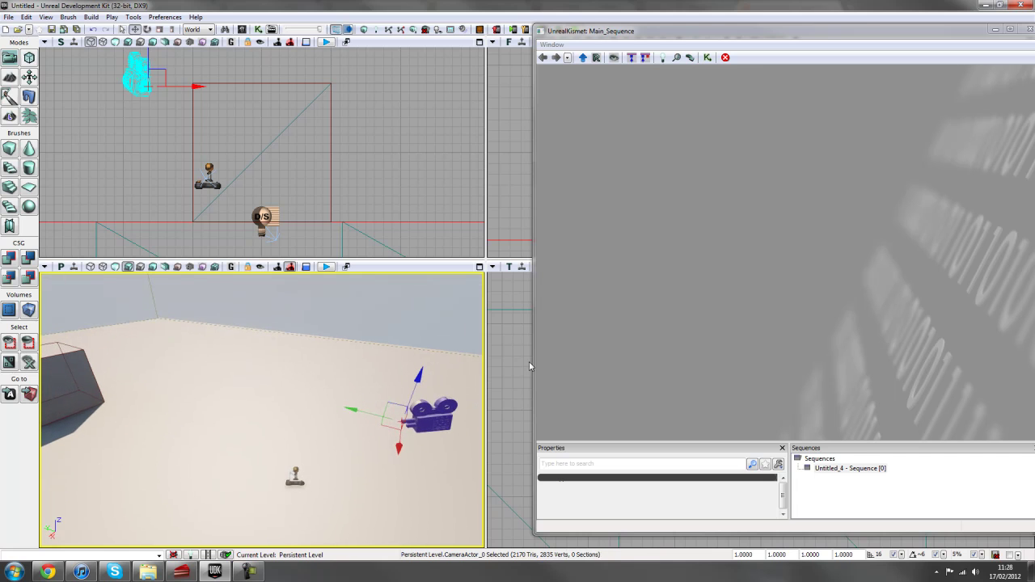
pyautogui.rightClick(142, 457)
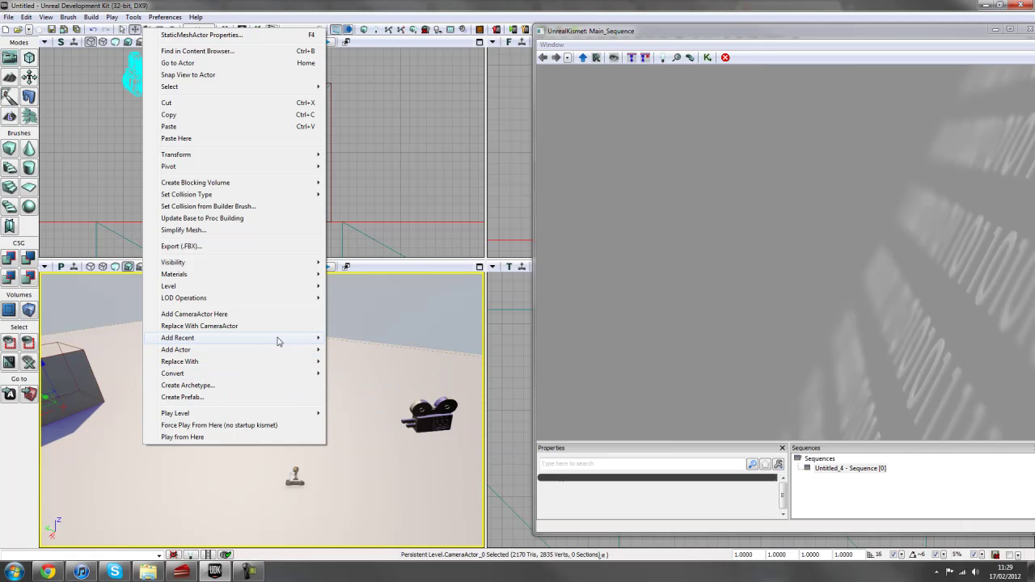
pyautogui.moveTo(277, 348)
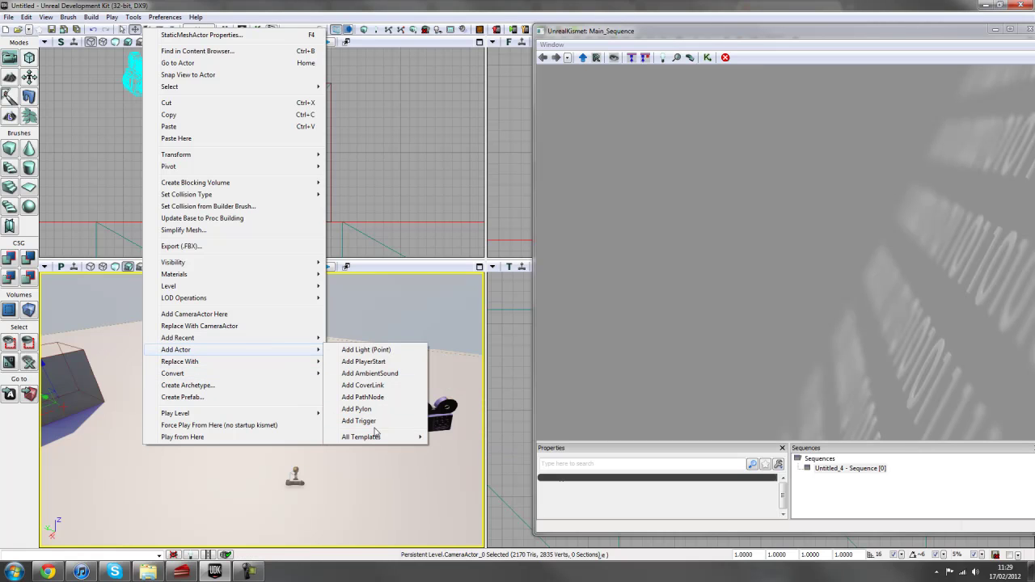
pyautogui.click(359, 421)
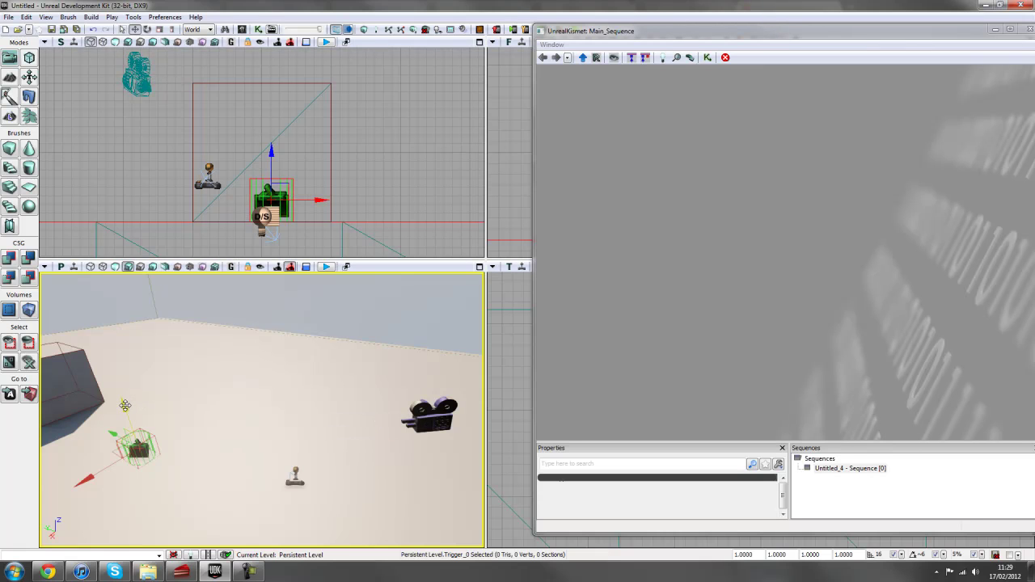
pyautogui.moveTo(126, 406); pyautogui.dragTo(122, 396)
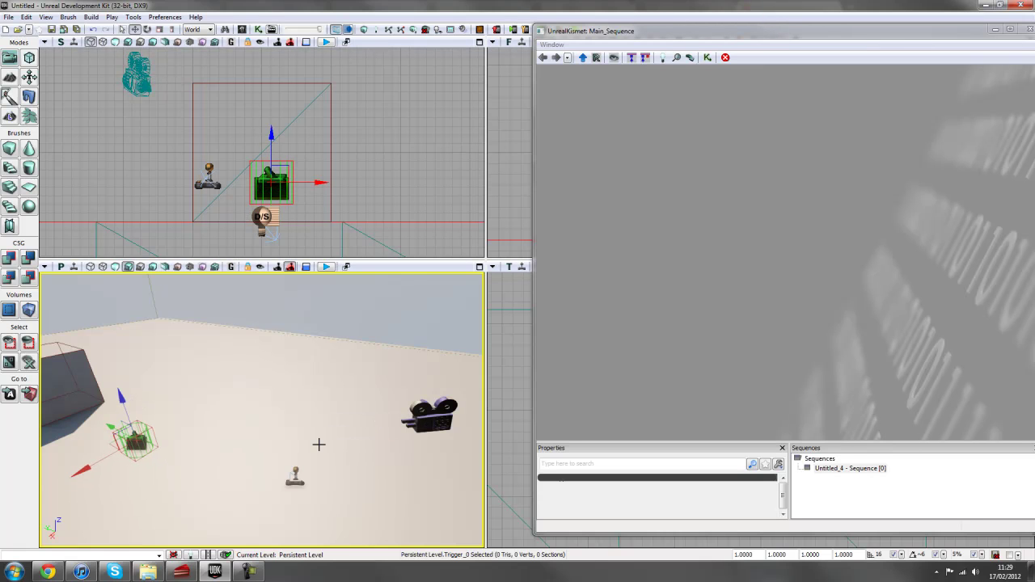
# - Set the trigger's collision height and collision radius to 200 and turn off its Hidden option
pyautogui.press('F4')
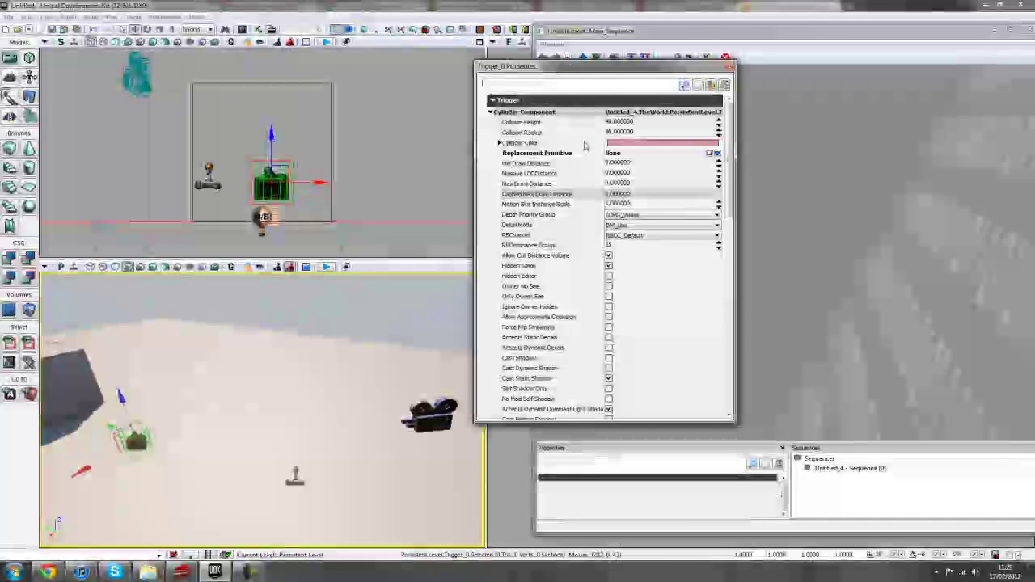
pyautogui.click(631, 121)
pyautogui.write('200')
pyautogui.press('Tab')
pyautogui.write('2')
pyautogui.press('Return')
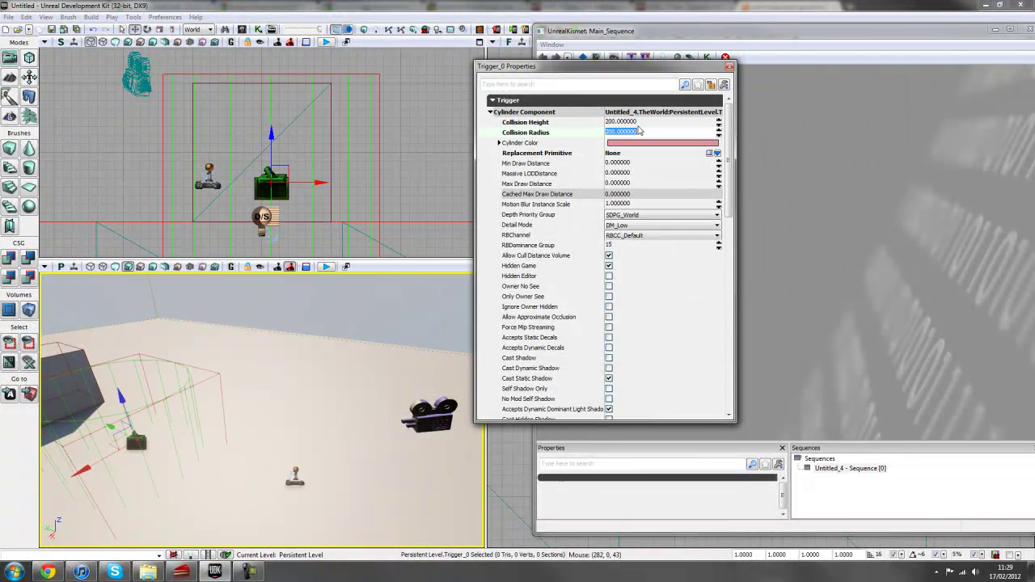
pyautogui.click(526, 111)
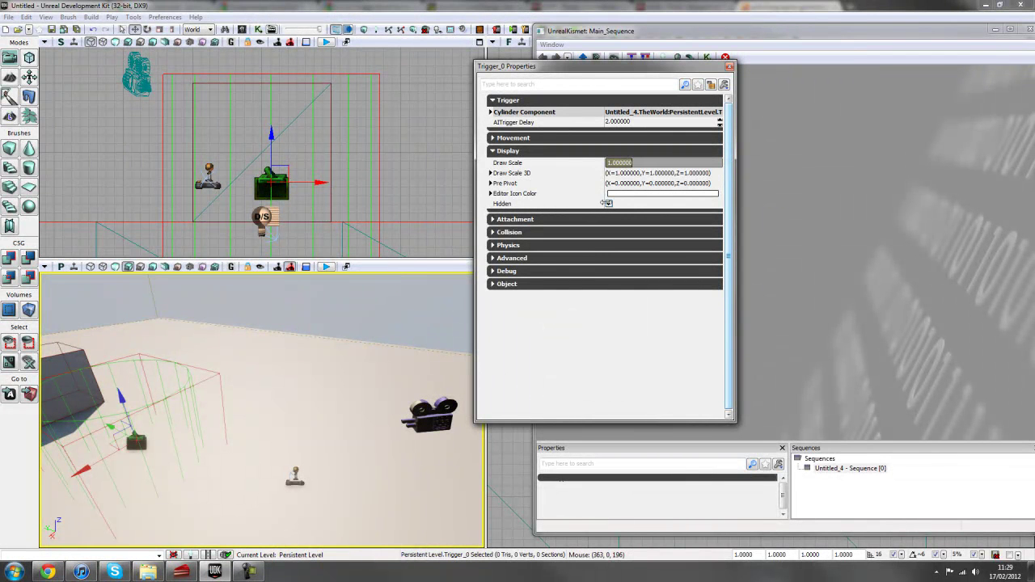
pyautogui.click(609, 204)
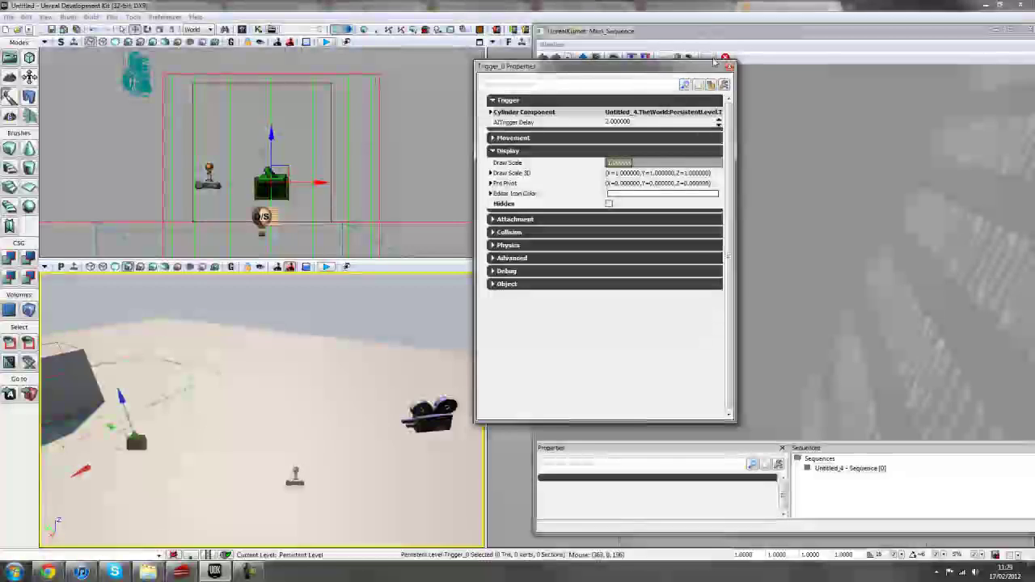
pyautogui.click(726, 66)
# - Create a Touch event from the selected trigger in Kismet, keeping the Kismet window clear of the perspective view
pyautogui.moveTo(821, 38); pyautogui.dragTo(730, 1)
pyautogui.moveTo(507, 5); pyautogui.dragTo(599, 22)
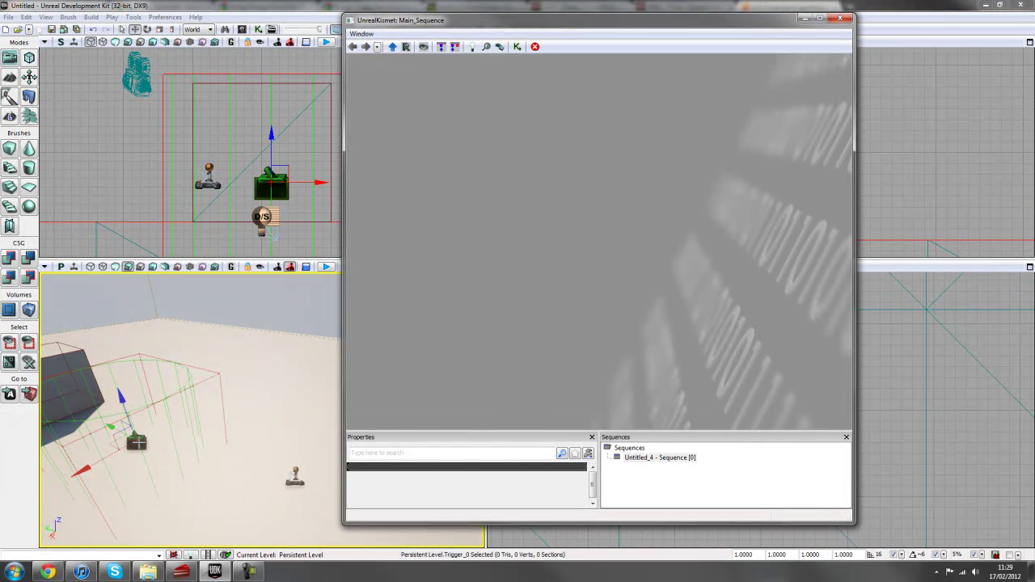
pyautogui.rightClick(438, 177)
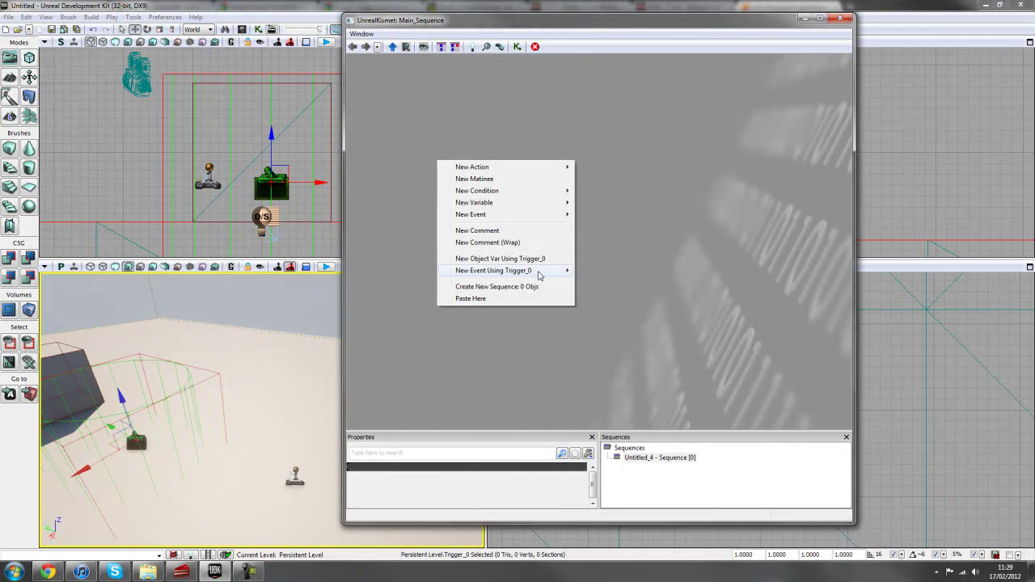
pyautogui.moveTo(529, 273)
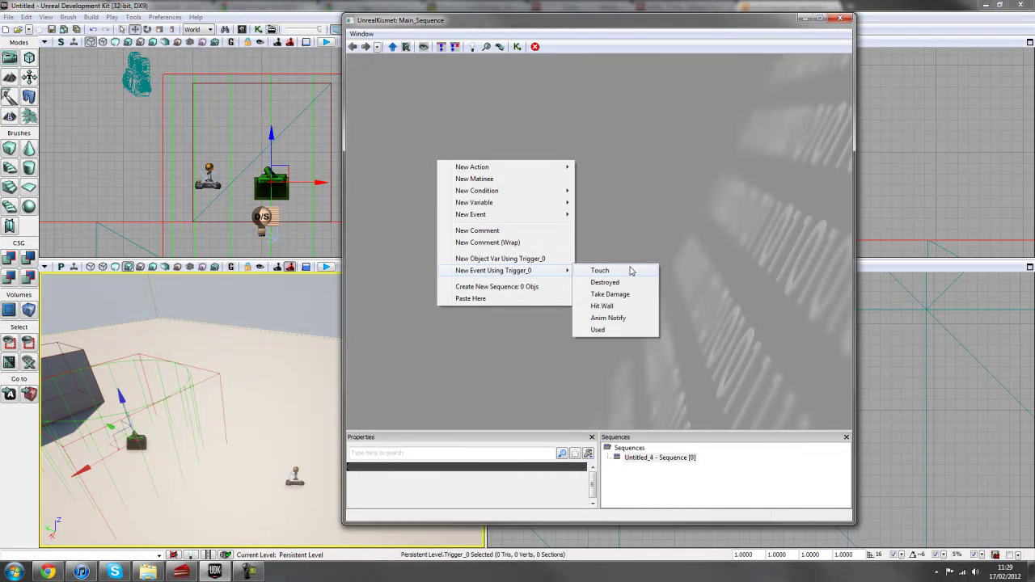
pyautogui.click(625, 274)
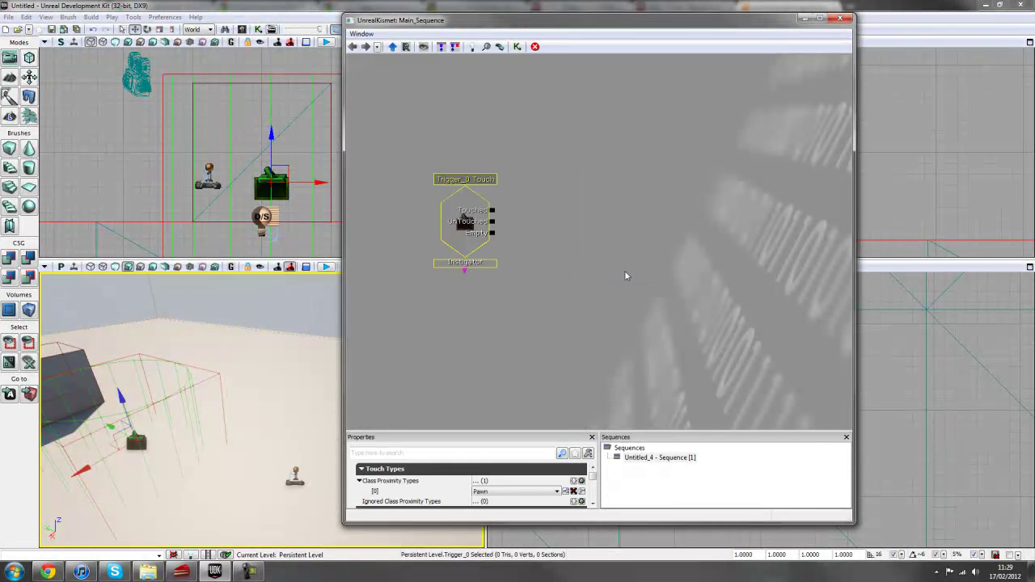
pyautogui.moveTo(515, 21); pyautogui.dragTo(630, 16)
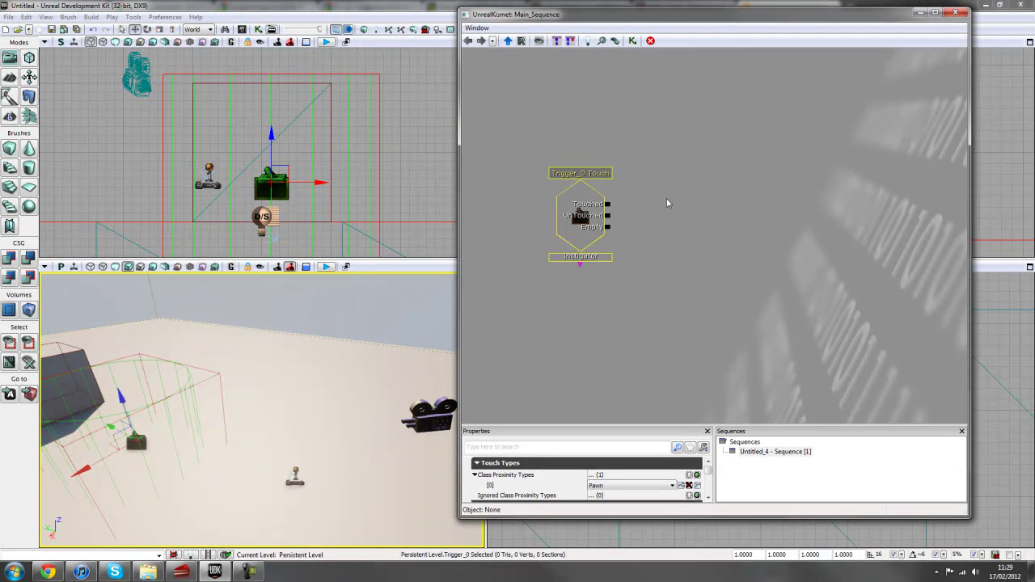
pyautogui.rightClick(631, 176)
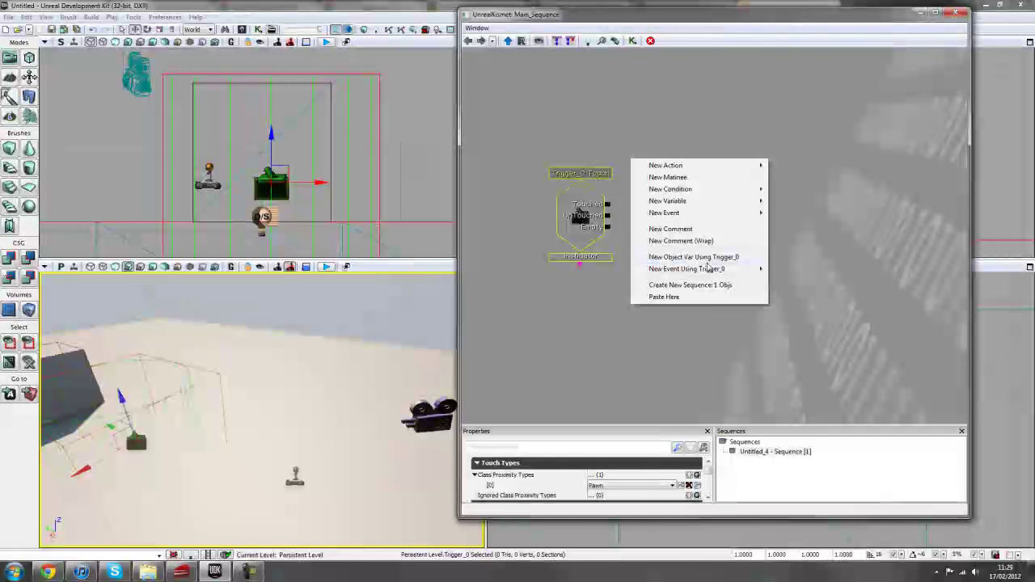
pyautogui.moveTo(711, 273)
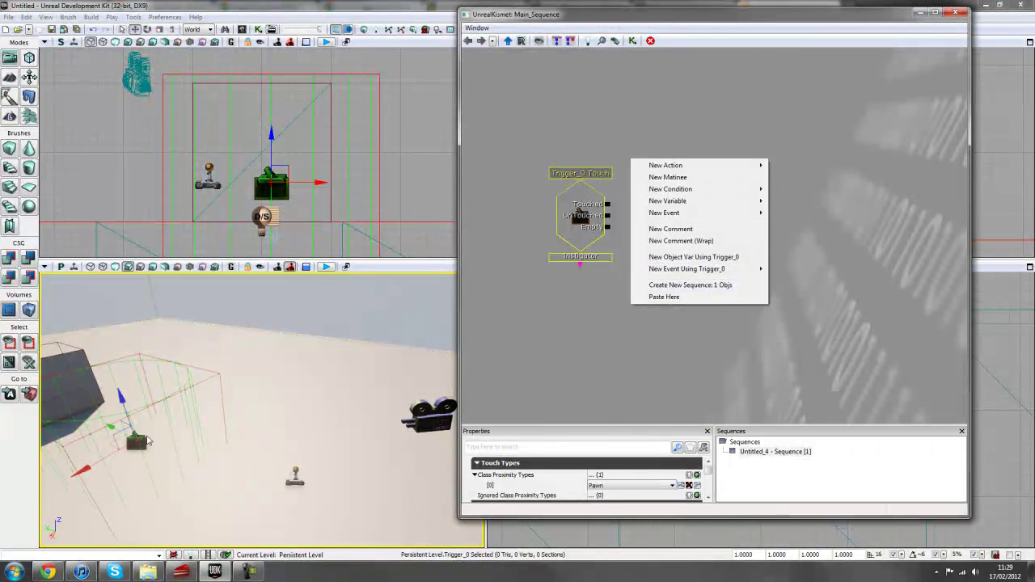
pyautogui.click(610, 212)
pyautogui.click(585, 305)
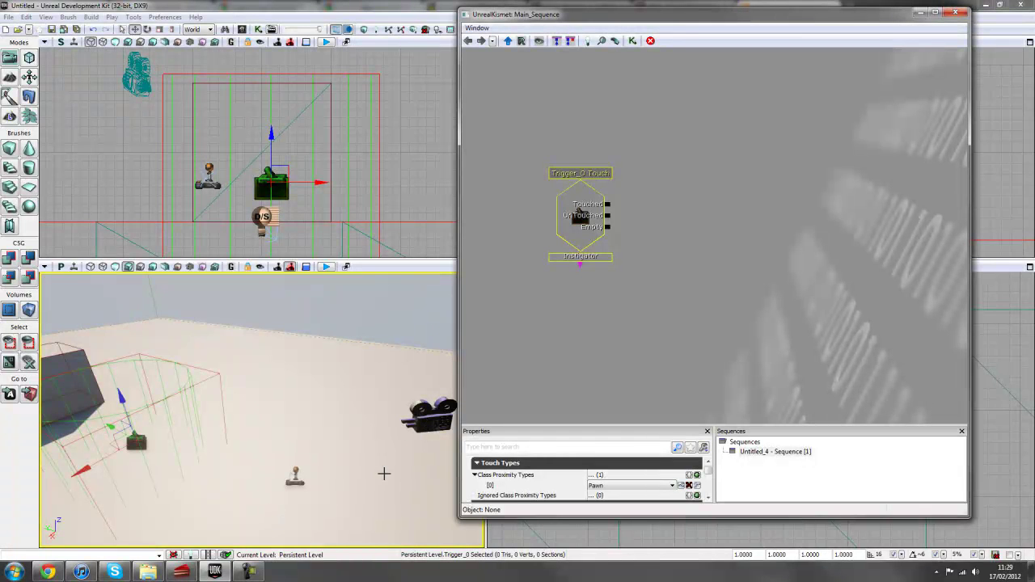
pyautogui.click(723, 286)
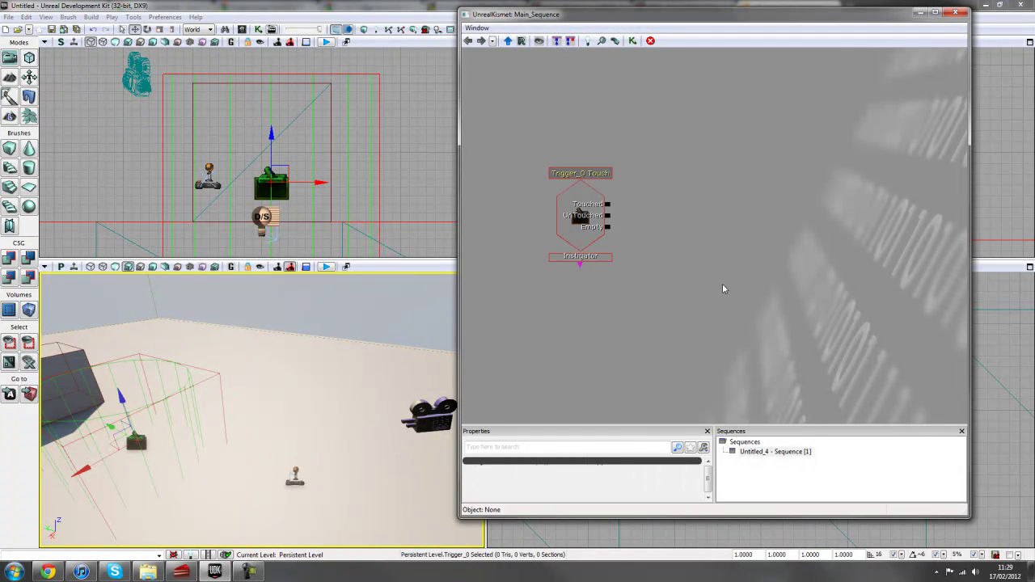
# - Add a Set Camera Target action beside the trigger's Touch event
pyautogui.rightClick(651, 195)
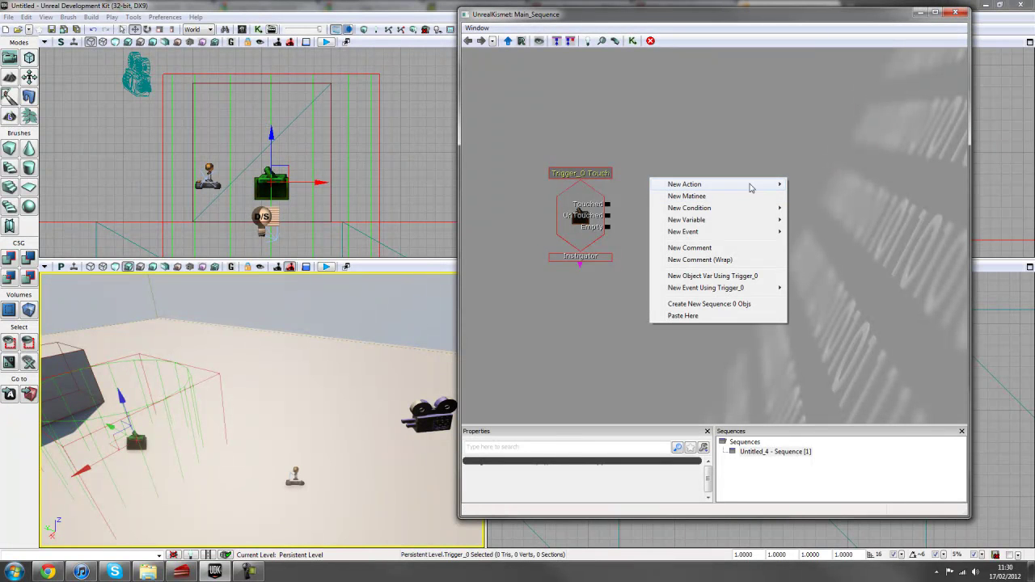
pyautogui.moveTo(750, 186)
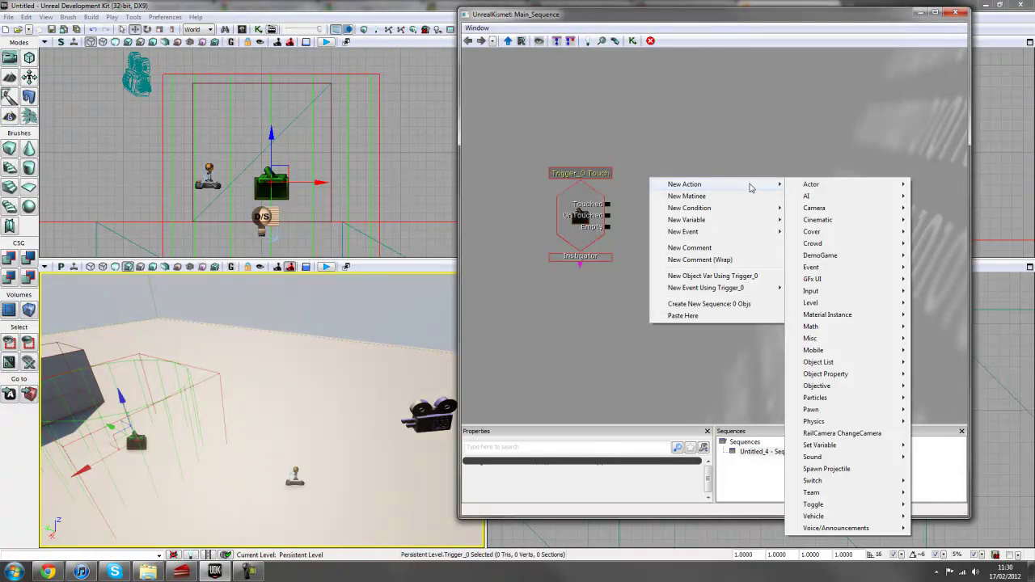
pyautogui.moveTo(837, 209)
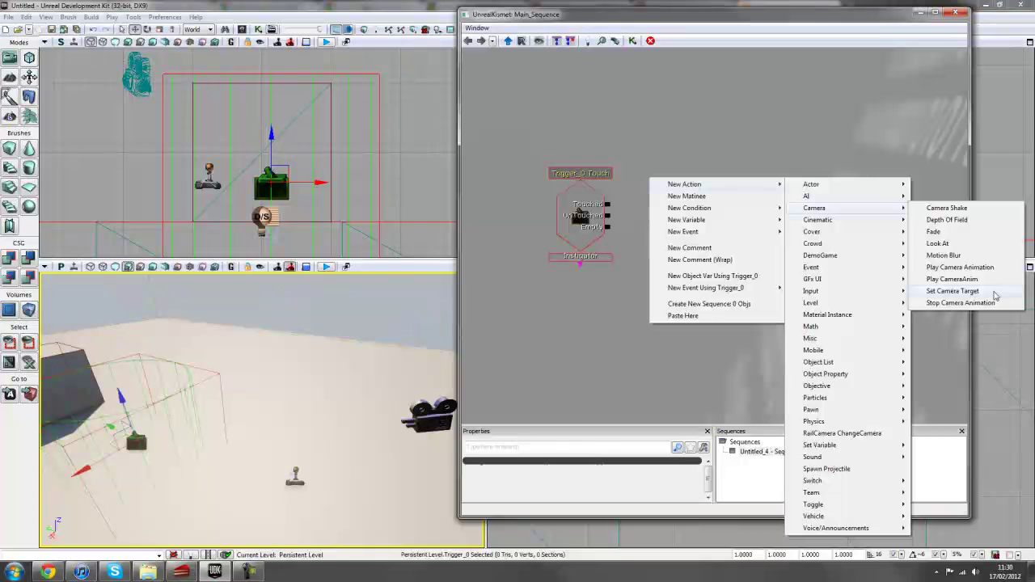
pyautogui.click(994, 293)
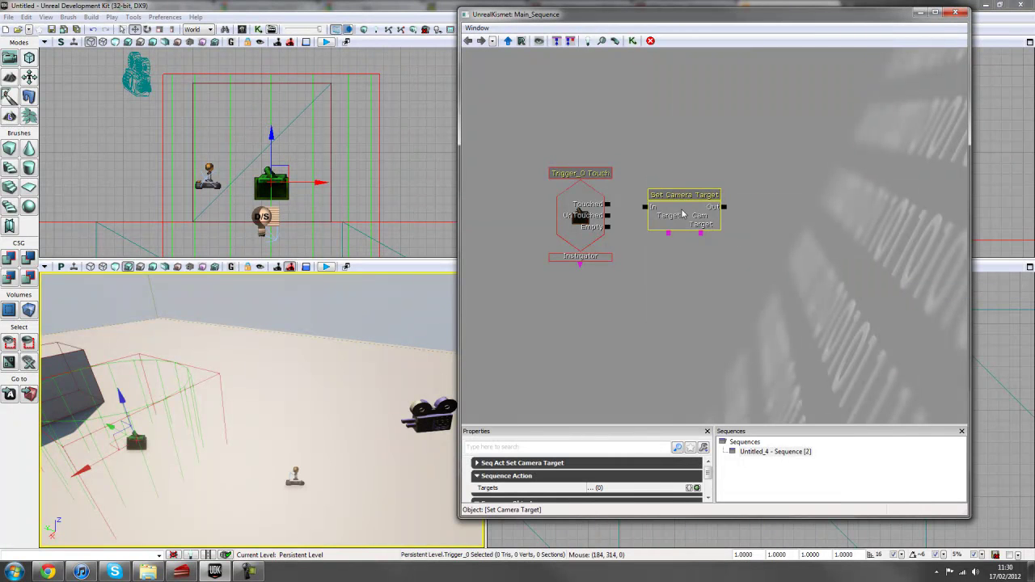
# - Link the trigger's Touched output to the In input of Set Camera Target and select the camera actor in the level
pyautogui.moveTo(684, 214); pyautogui.dragTo(732, 205)
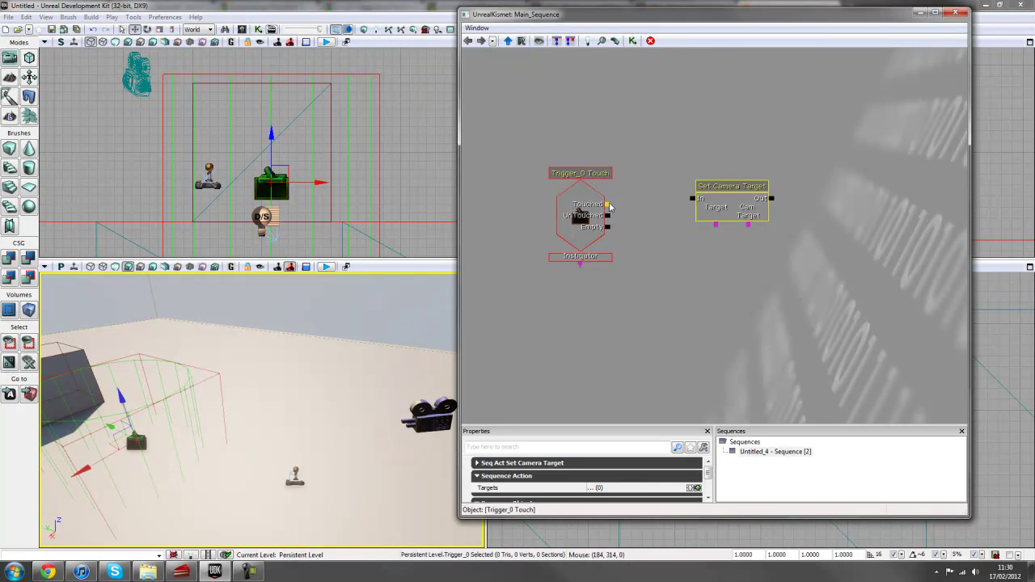
pyautogui.moveTo(610, 207); pyautogui.dragTo(691, 199)
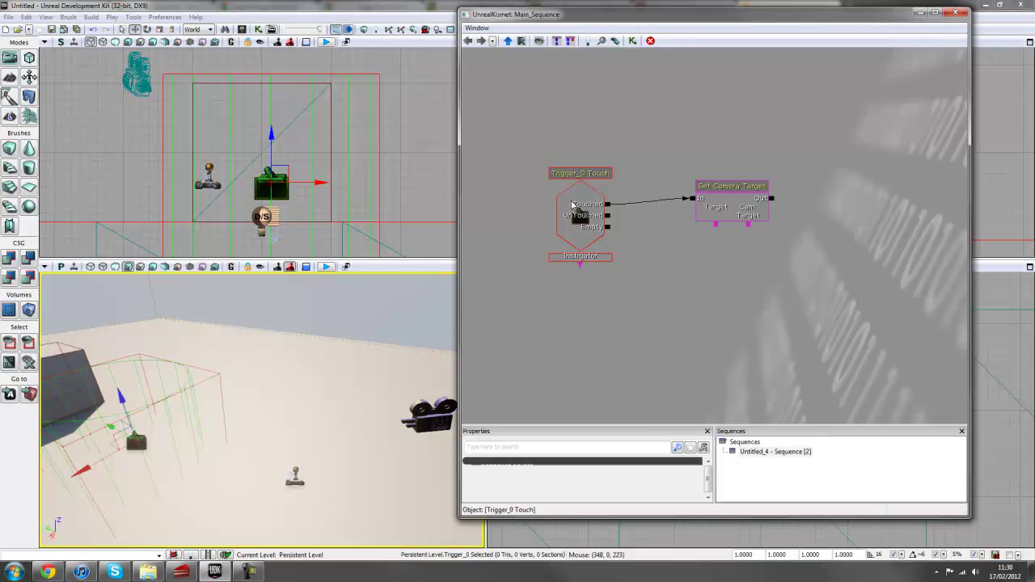
pyautogui.click(745, 193)
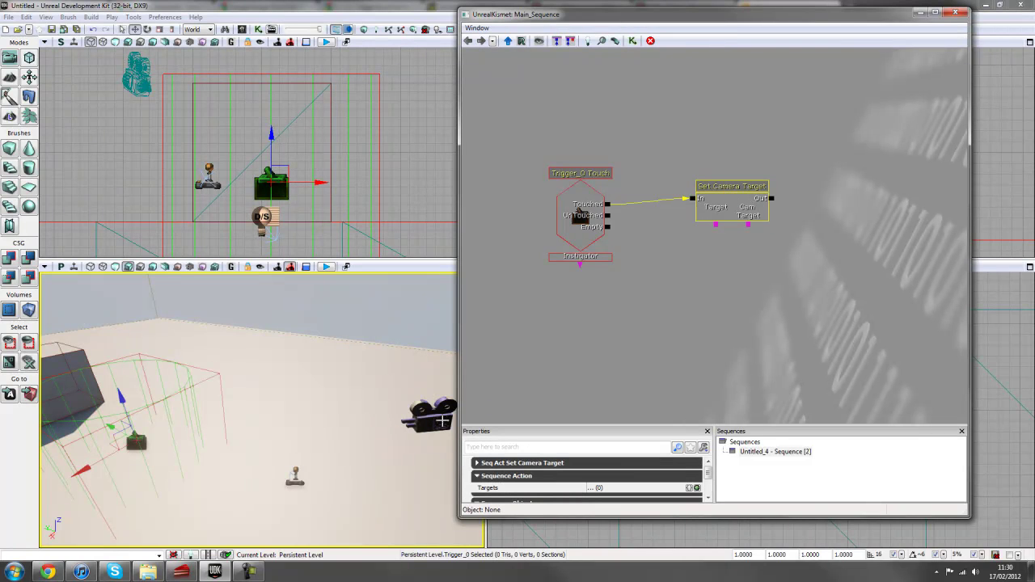
pyautogui.click(443, 422)
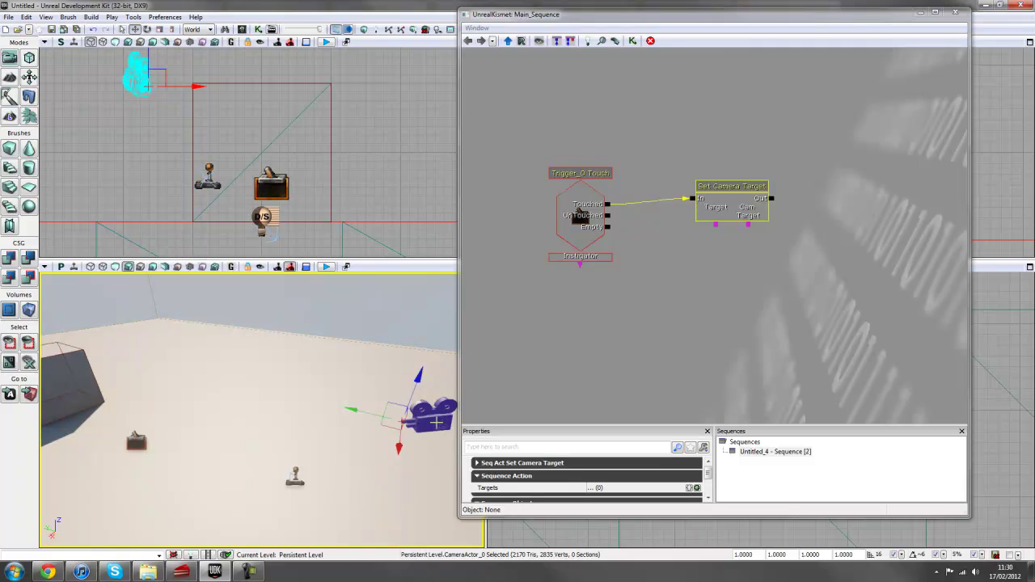
pyautogui.moveTo(672, 296); pyautogui.dragTo(652, 293)
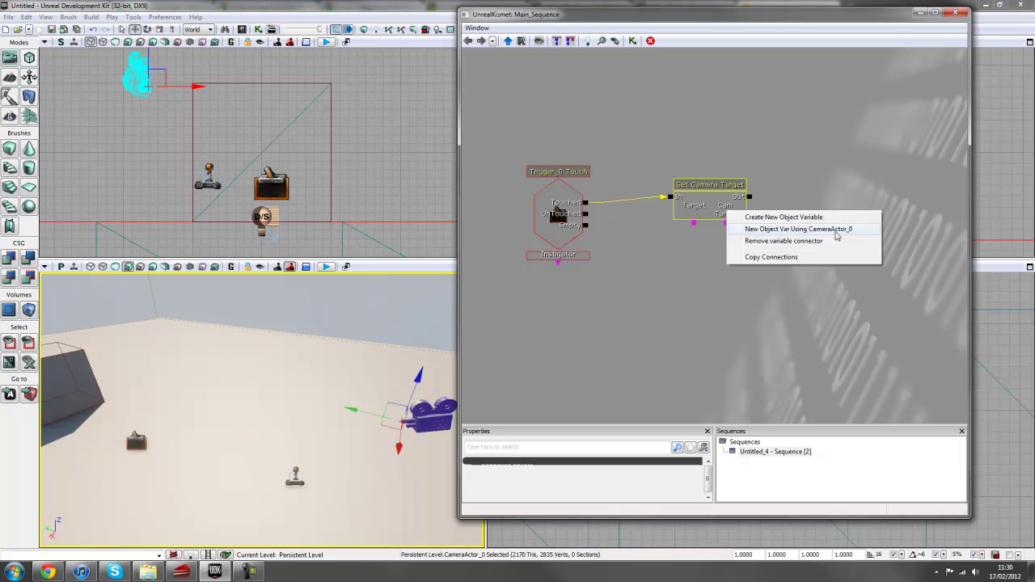
pyautogui.click(838, 230)
pyautogui.moveTo(726, 246)
pyautogui.mouseDown()
pyautogui.moveTo(744, 252)
pyautogui.moveTo(725, 291)
pyautogui.moveTo(704, 257)
pyautogui.moveTo(727, 263)
pyautogui.mouseUp()
pyautogui.press('Delete')
# - Create an object variable from the selected camera actor below Set Camera Target and link it to the Cam Target connector
pyautogui.rightClick(727, 273)
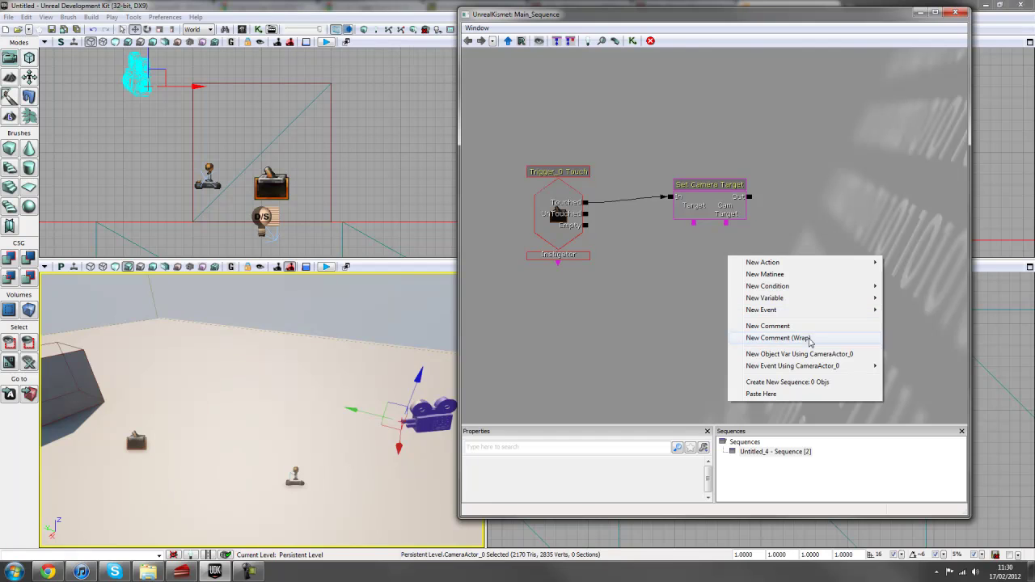
pyautogui.click(791, 356)
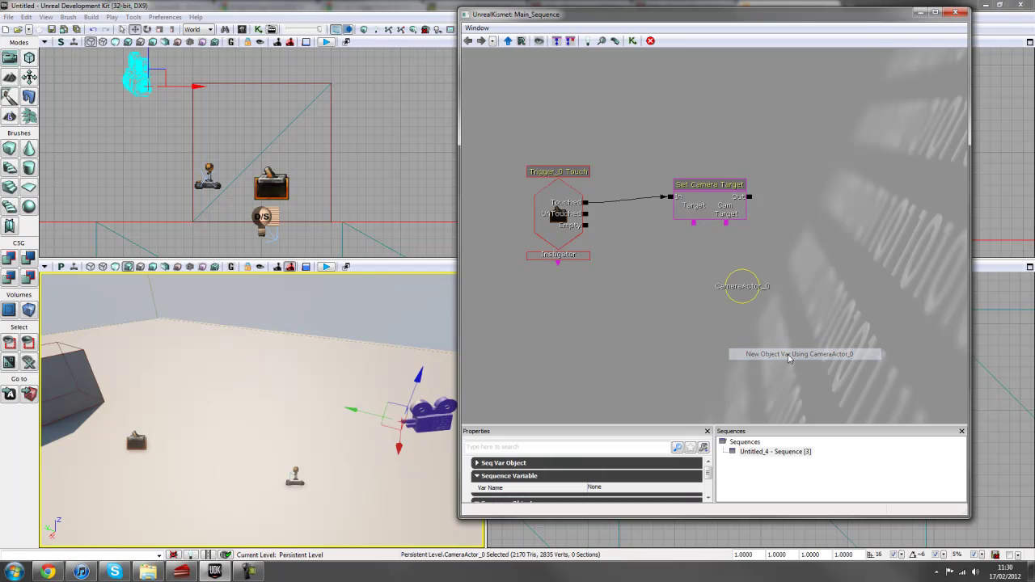
pyautogui.click(727, 228)
pyautogui.moveTo(727, 227); pyautogui.dragTo(750, 292)
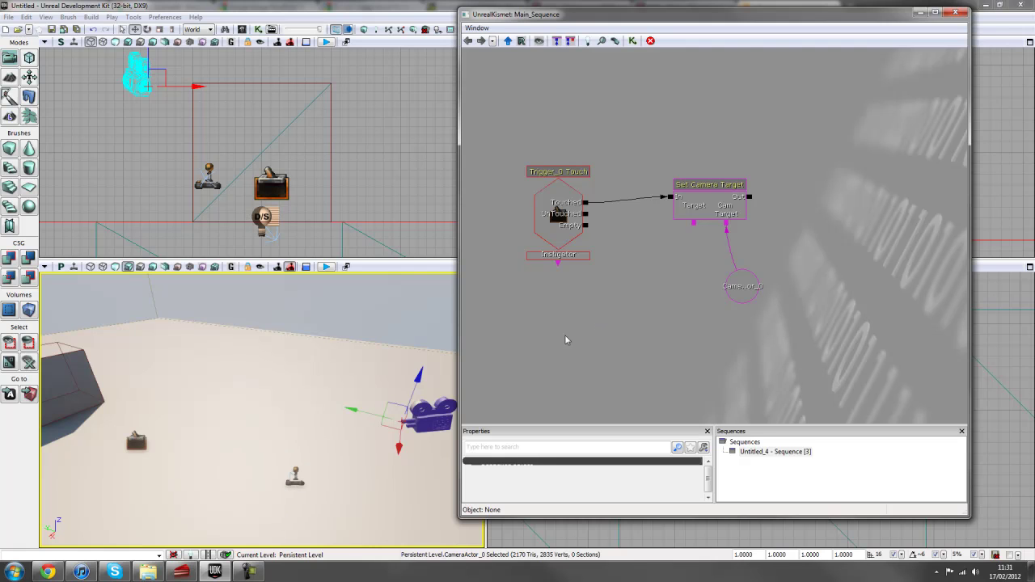
# - Add a Player variable for all players beside the camera variable and link it to the Target connector of Set Camera Target
pyautogui.click(386, 169)
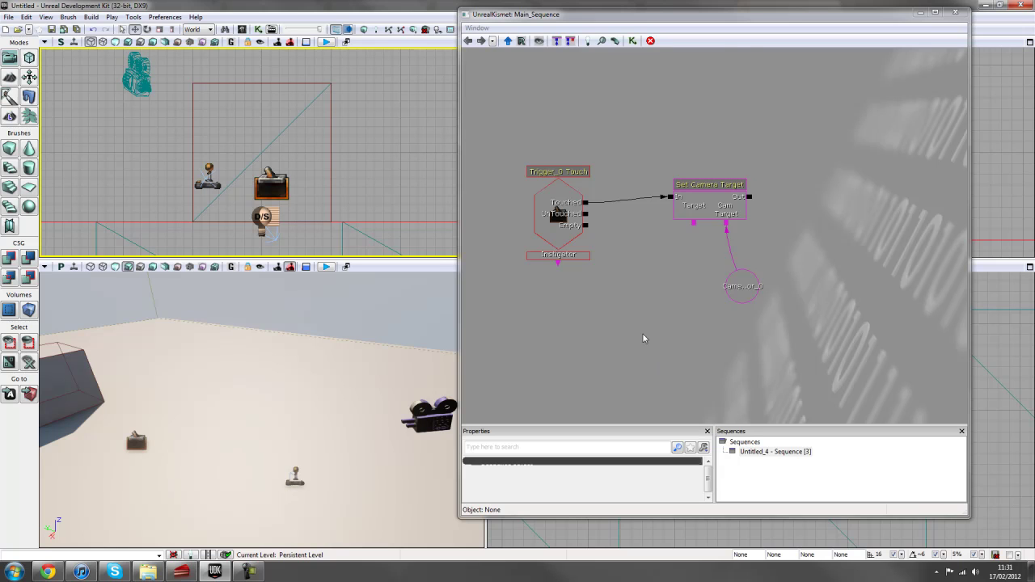
pyautogui.click(649, 281)
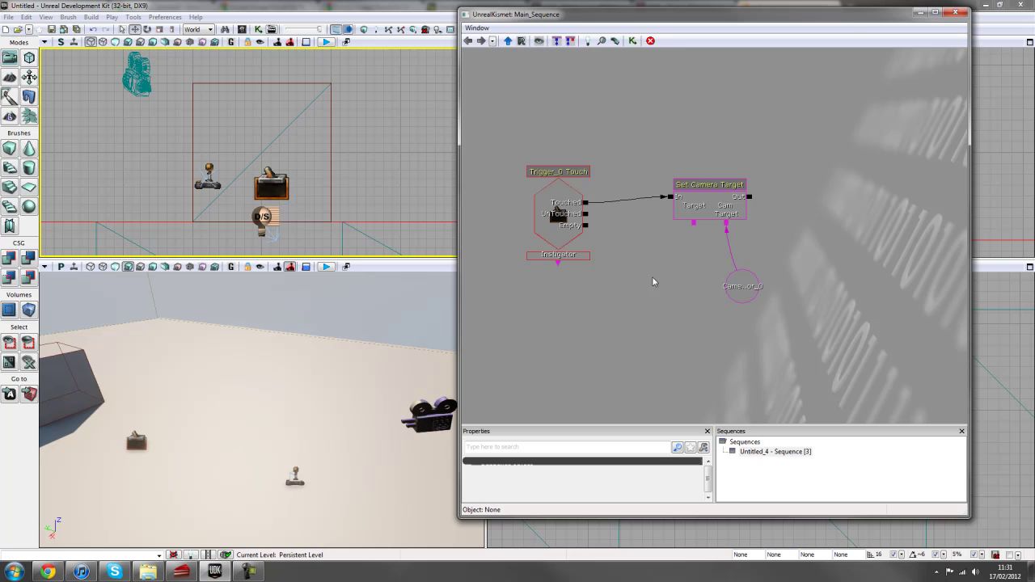
pyautogui.click(695, 212)
pyautogui.press('p')
pyautogui.click(693, 228)
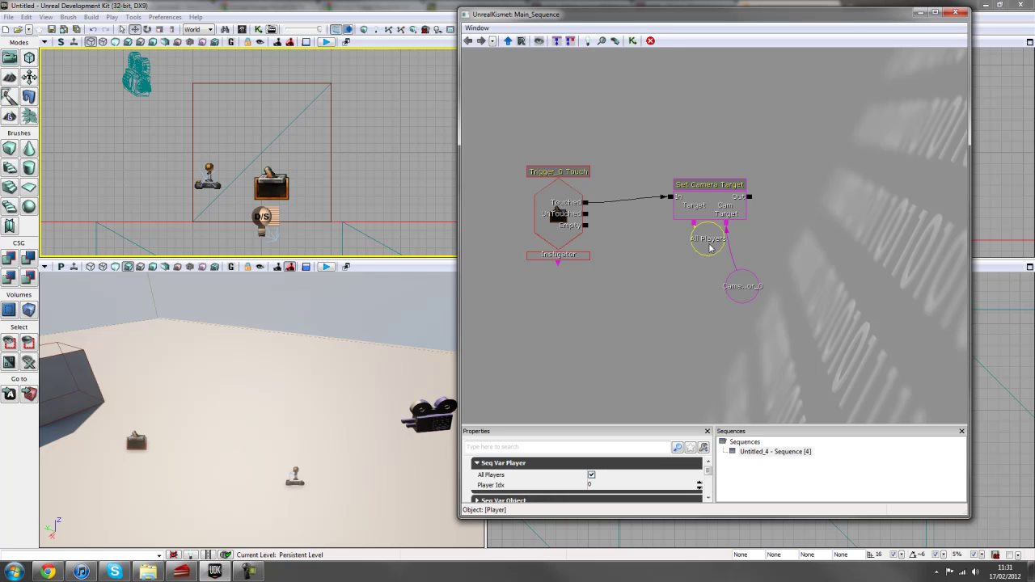
pyautogui.moveTo(711, 239); pyautogui.dragTo(647, 287)
pyautogui.click(671, 283)
# - Inspect the player variable's properties, switching its All Players option off and back on
pyautogui.click(650, 271)
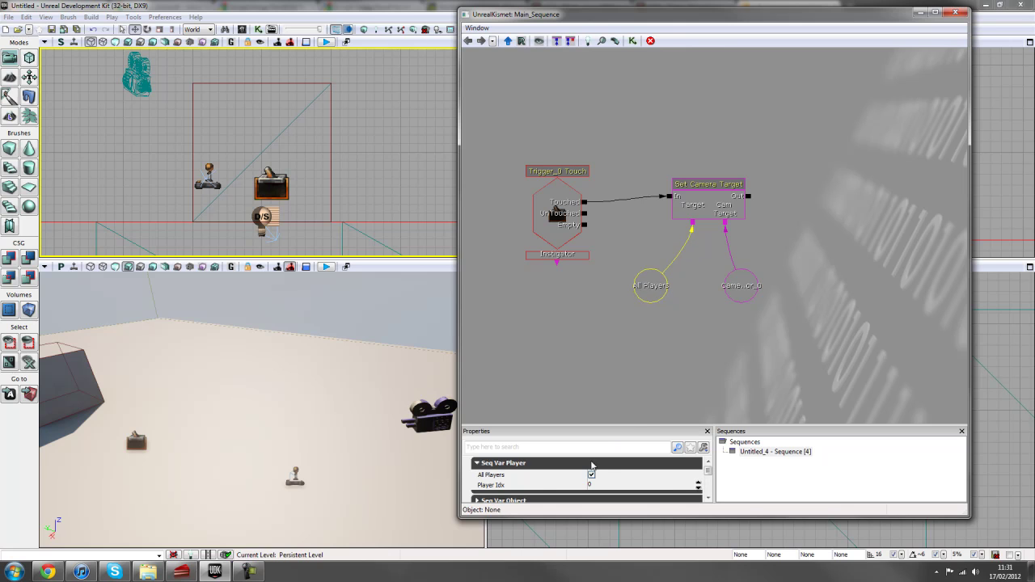
pyautogui.moveTo(526, 426); pyautogui.dragTo(529, 348)
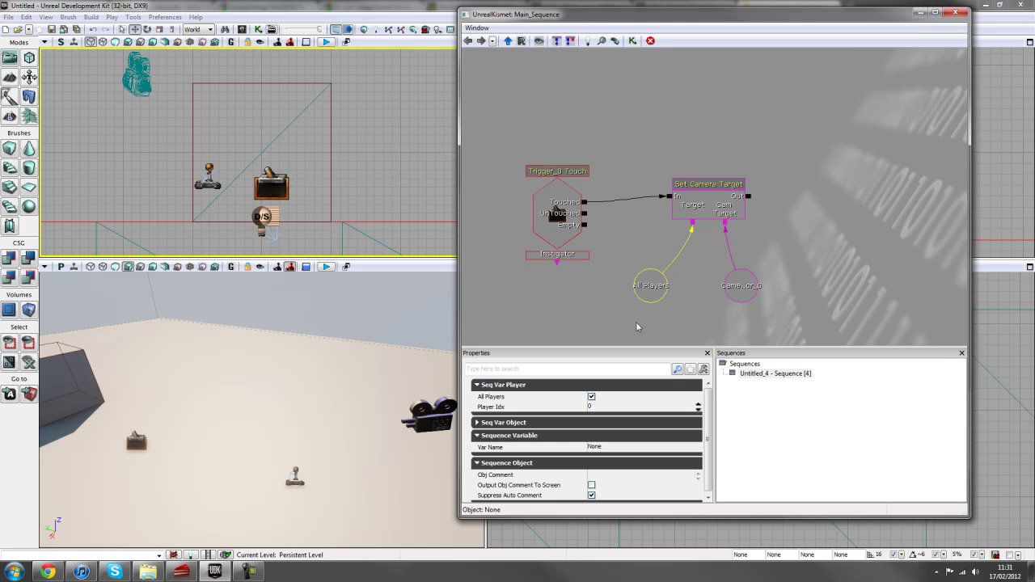
pyautogui.click(591, 397)
pyautogui.click(592, 397)
pyautogui.click(623, 314)
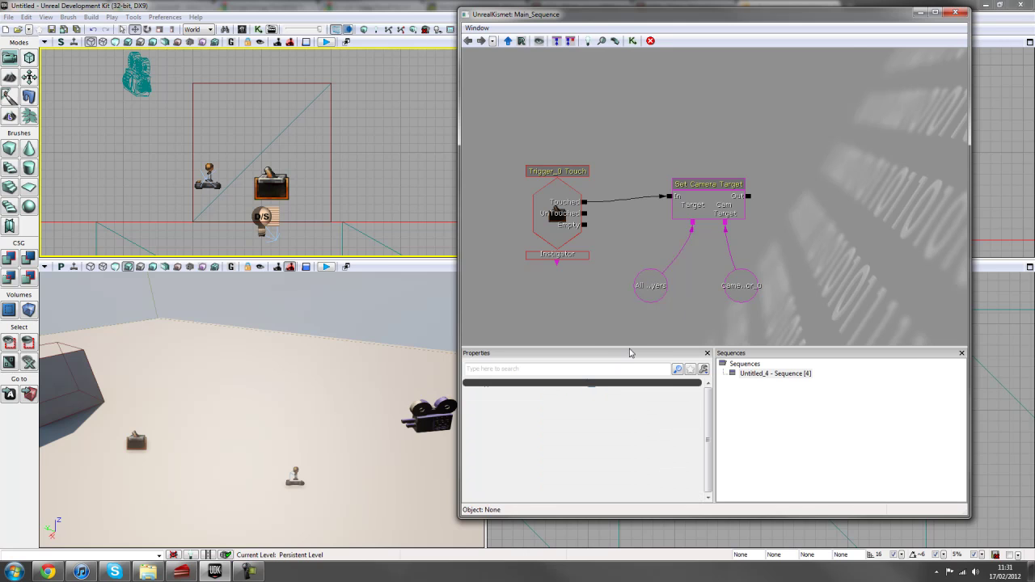
pyautogui.moveTo(629, 347); pyautogui.dragTo(694, 343)
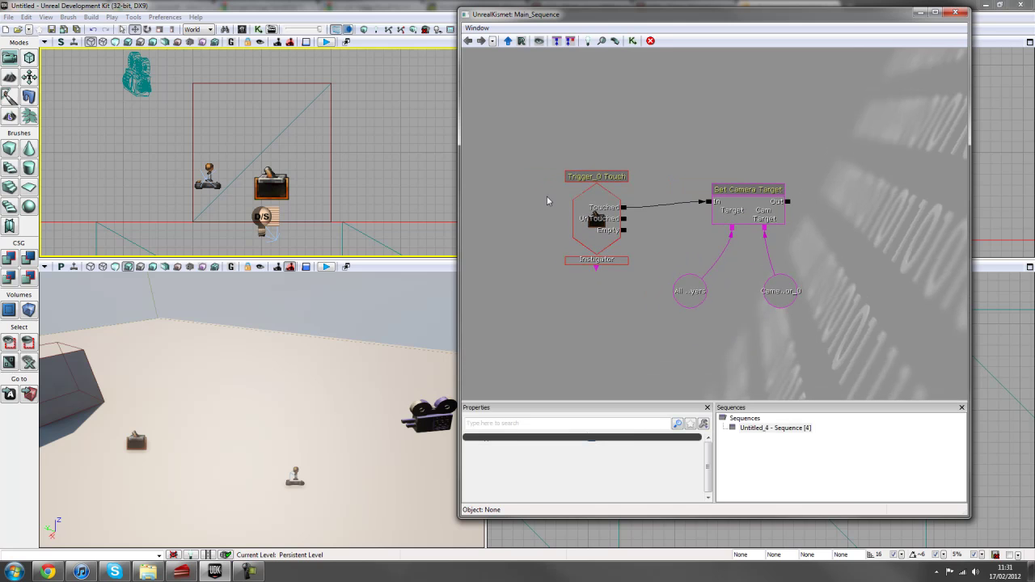
# - Review the Touch event, the Set Camera Target action, the camera actor and the player variable in turn
pyautogui.click(600, 214)
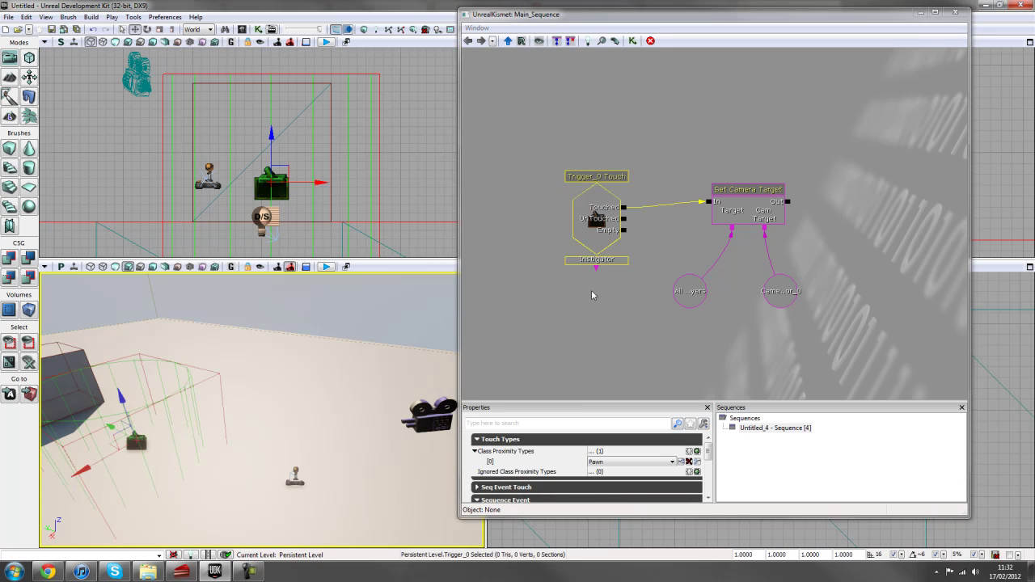
pyautogui.click(737, 209)
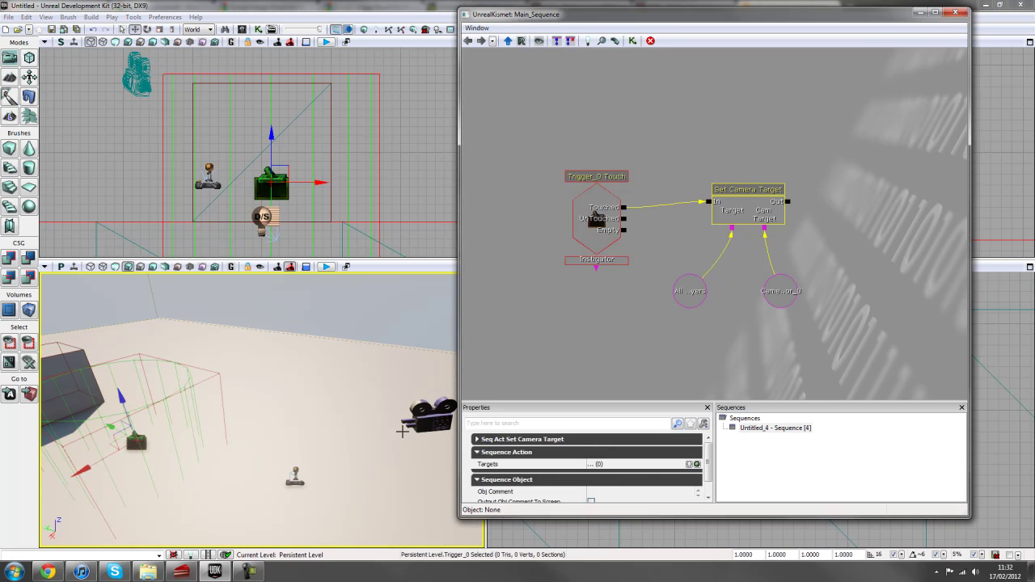
pyautogui.click(431, 416)
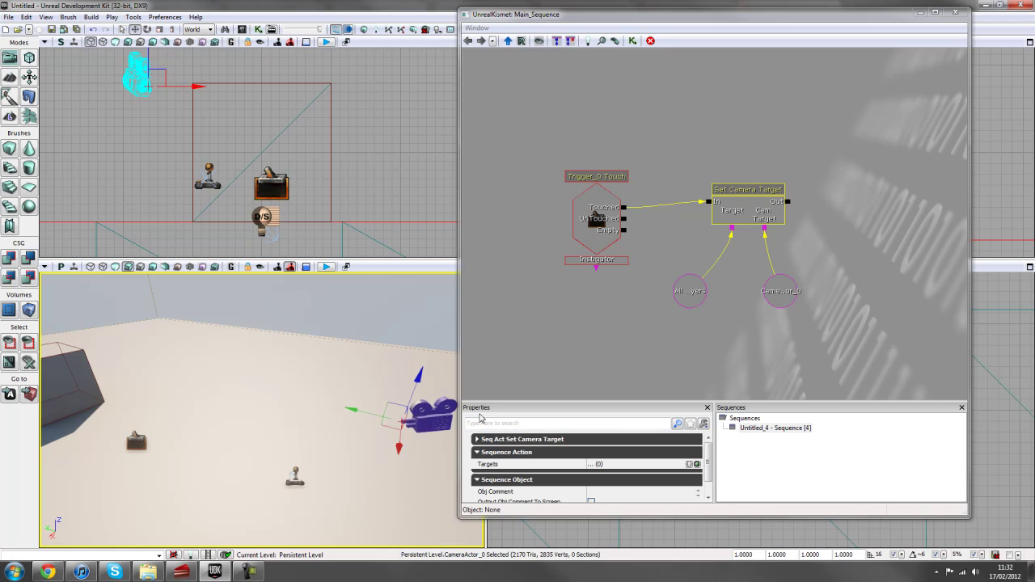
pyautogui.click(693, 283)
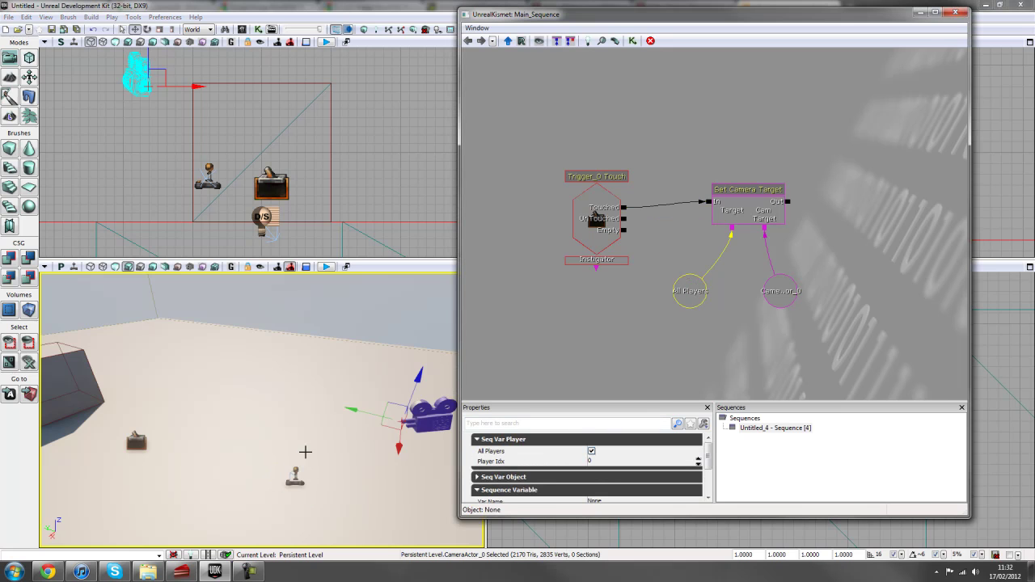
pyautogui.moveTo(674, 339); pyautogui.dragTo(611, 335)
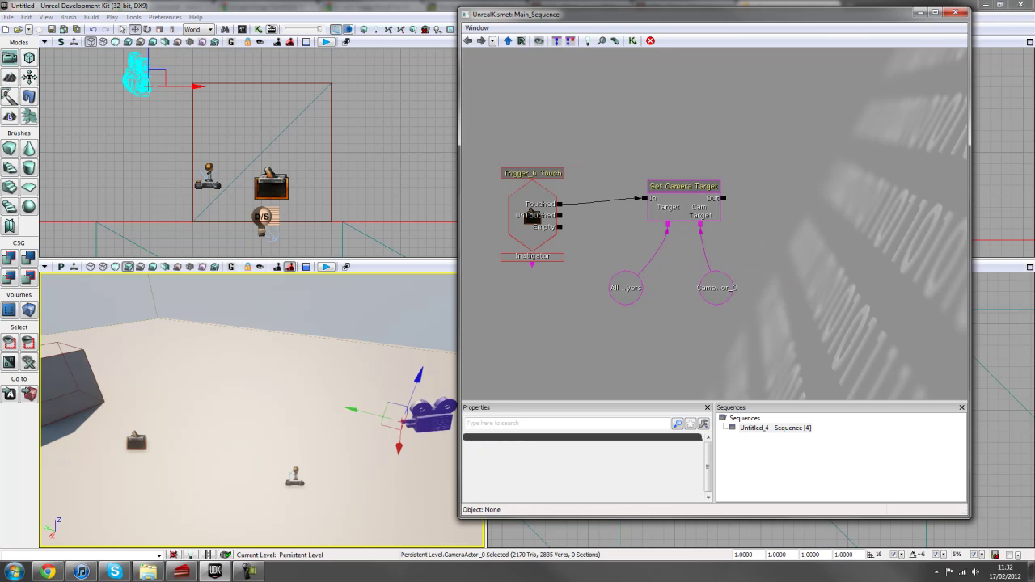
pyautogui.click(421, 413)
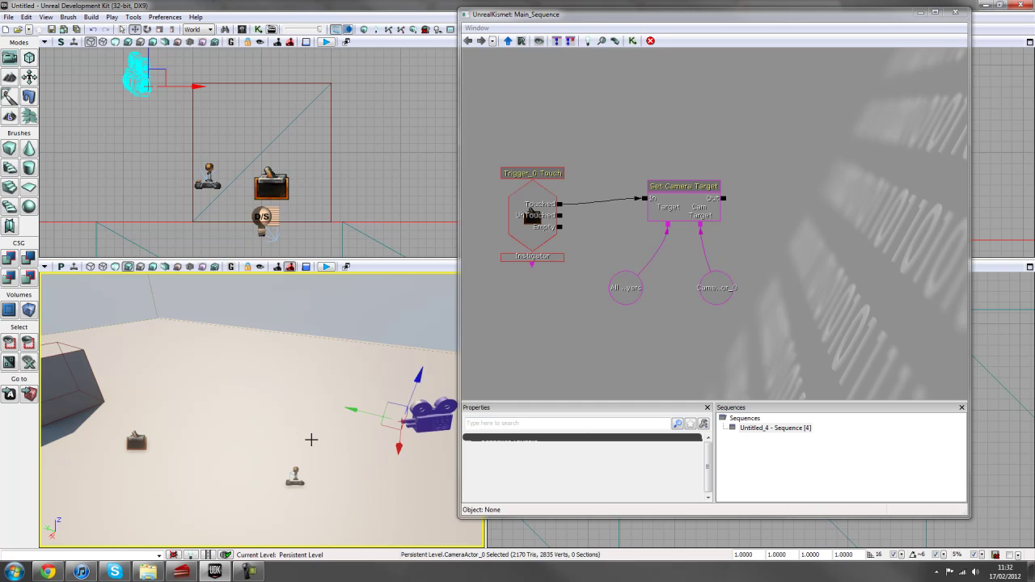
# - Add an Attach to Actor action after Set Camera Target and connect Set Camera Target's Out to its In
pyautogui.moveTo(796, 217); pyautogui.dragTo(762, 197)
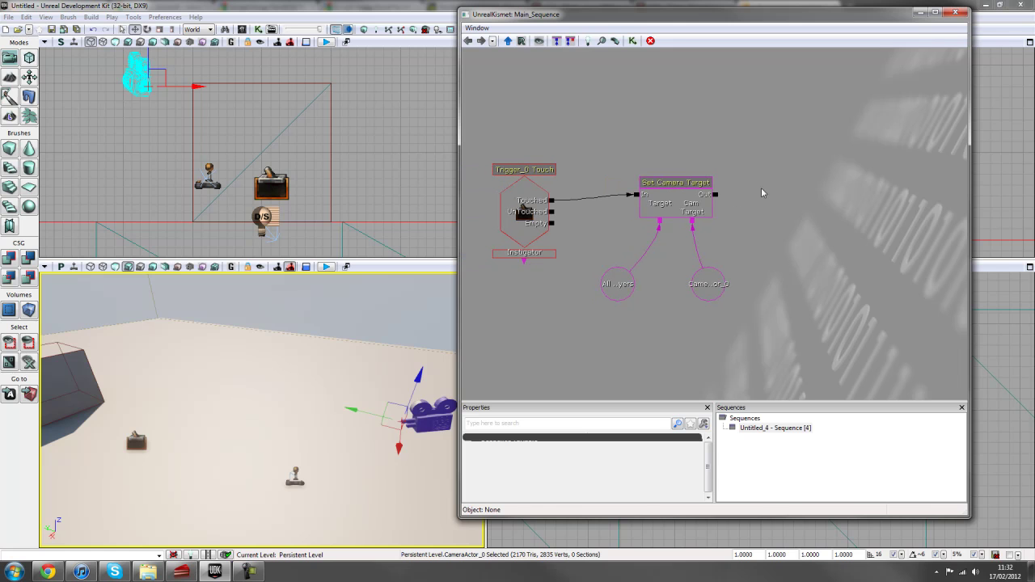
pyautogui.rightClick(761, 192)
pyautogui.moveTo(825, 182)
pyautogui.moveTo(732, 186)
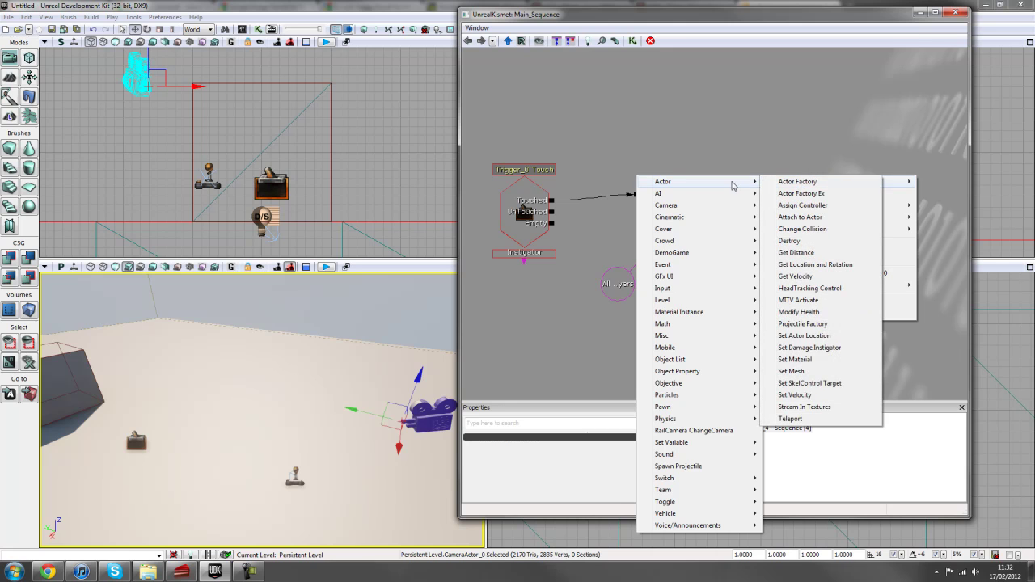
pyautogui.click(821, 218)
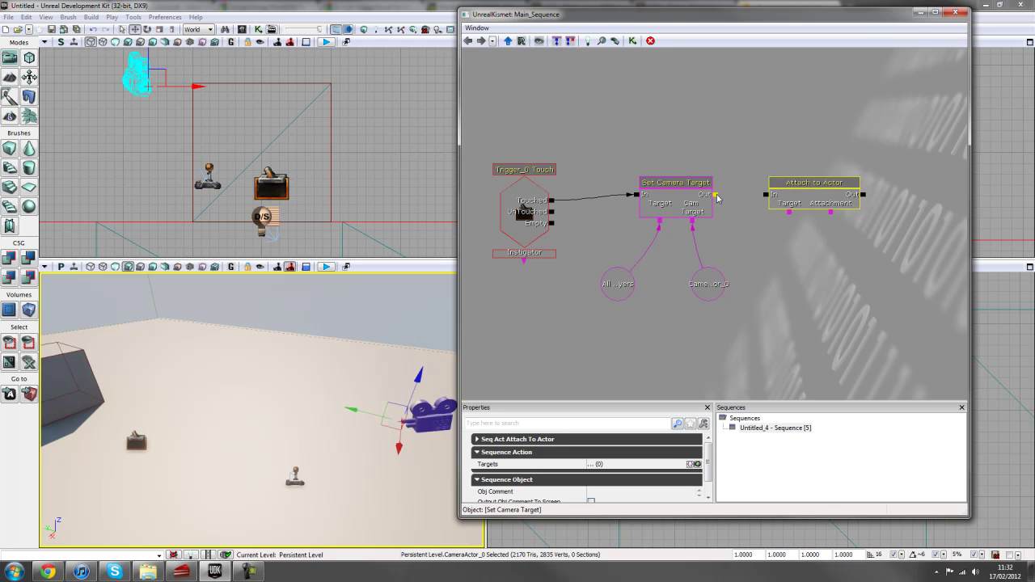
pyautogui.moveTo(717, 197); pyautogui.dragTo(766, 197)
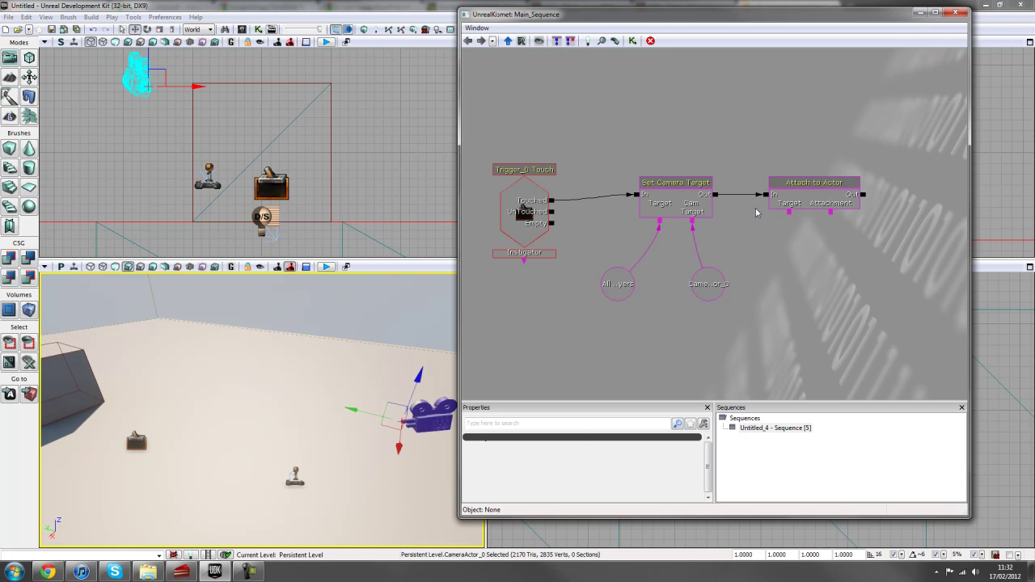
# - Link the player variable to Attach to Actor's Target and the camera variable to its Attachment, and tidy both variables' positions
pyautogui.moveTo(791, 215); pyautogui.dragTo(609, 291)
pyautogui.moveTo(790, 215); pyautogui.dragTo(616, 291)
pyautogui.moveTo(830, 214); pyautogui.dragTo(712, 296)
pyautogui.click(826, 189)
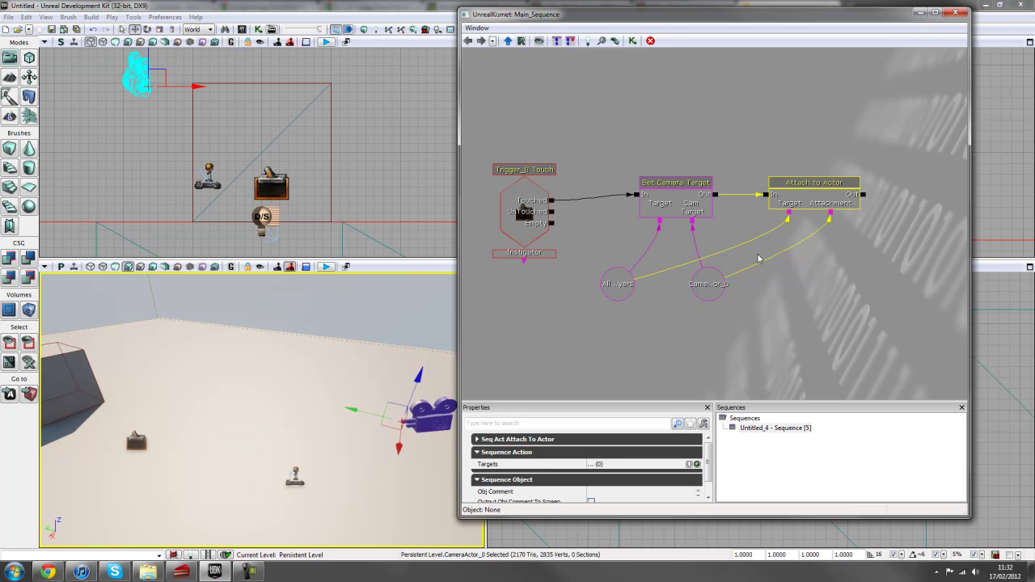
pyautogui.keyDown('ctrl'); pyautogui.moveTo(723, 280); pyautogui.dragTo(752, 276); pyautogui.keyUp('ctrl')
pyautogui.keyDown('ctrl'); pyautogui.moveTo(633, 297); pyautogui.dragTo(668, 288); pyautogui.keyUp('ctrl')
pyautogui.click(612, 284)
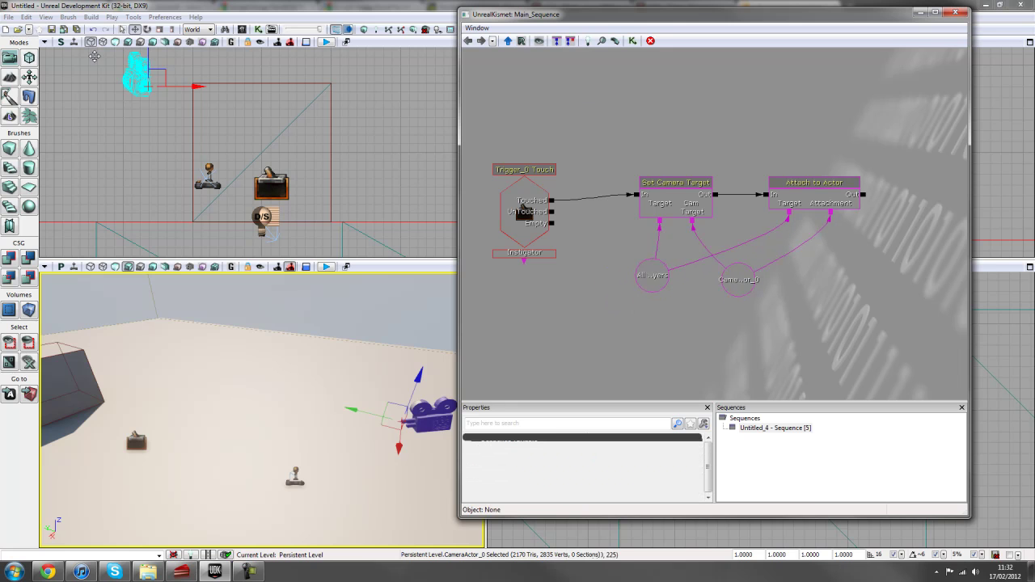
# - Set both the Default Game Type and the Game Type For PIE to UTGame in the world properties
pyautogui.click(47, 17)
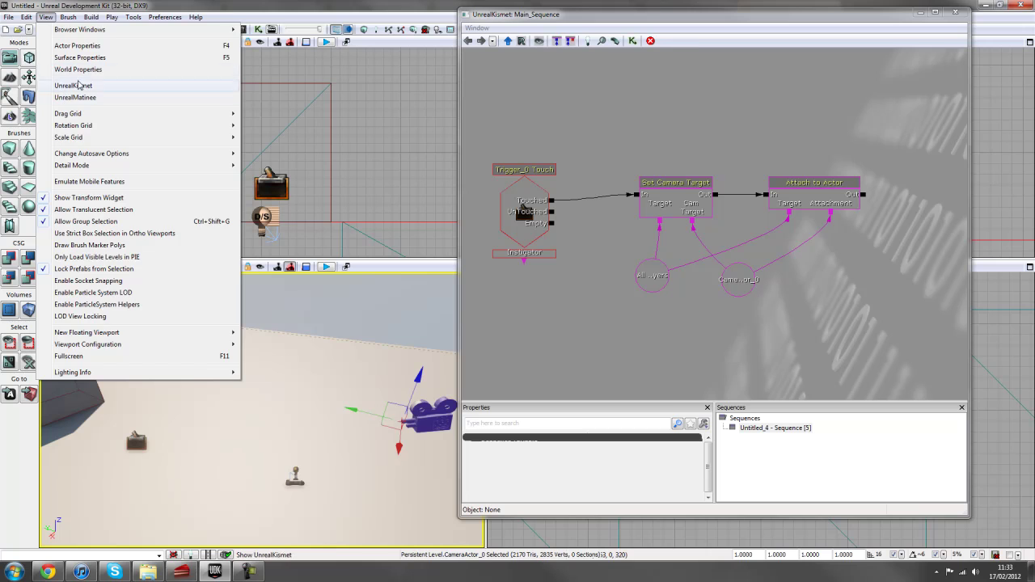
pyautogui.click(93, 71)
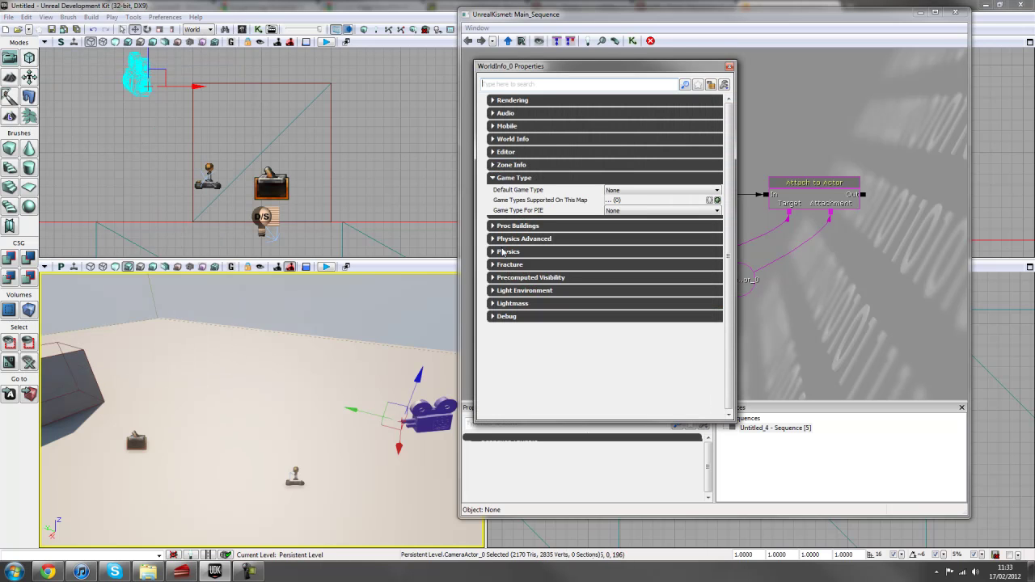
pyautogui.moveTo(208, 414); pyautogui.dragTo(121, 360, button='right')
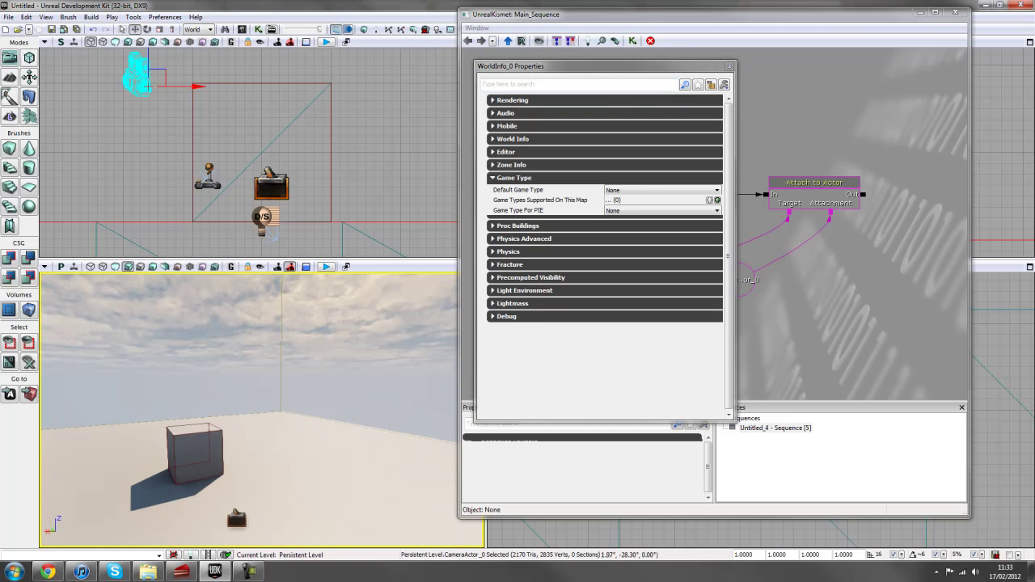
pyautogui.moveTo(306, 455); pyautogui.dragTo(303, 457, button='right')
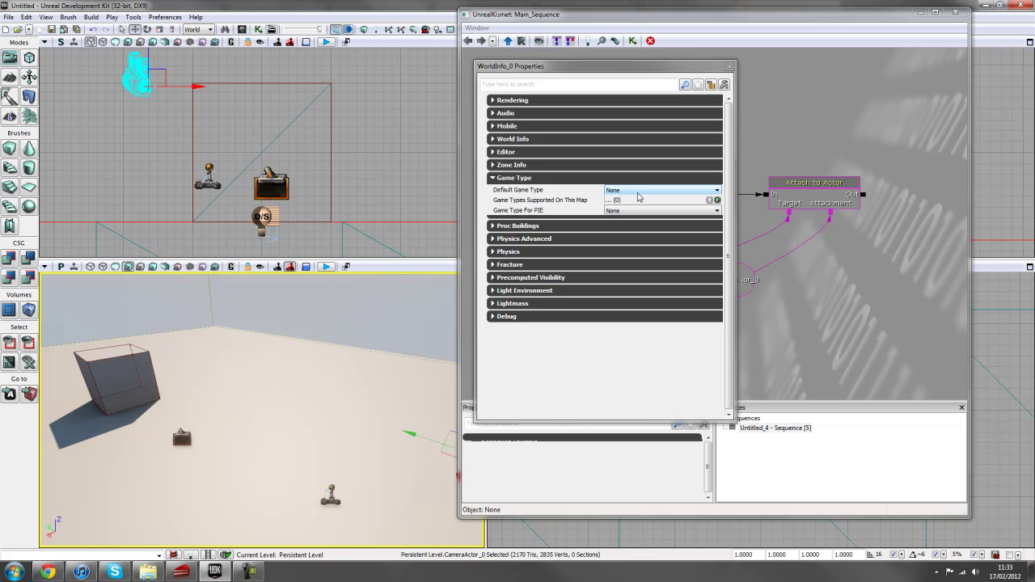
pyautogui.click(643, 192)
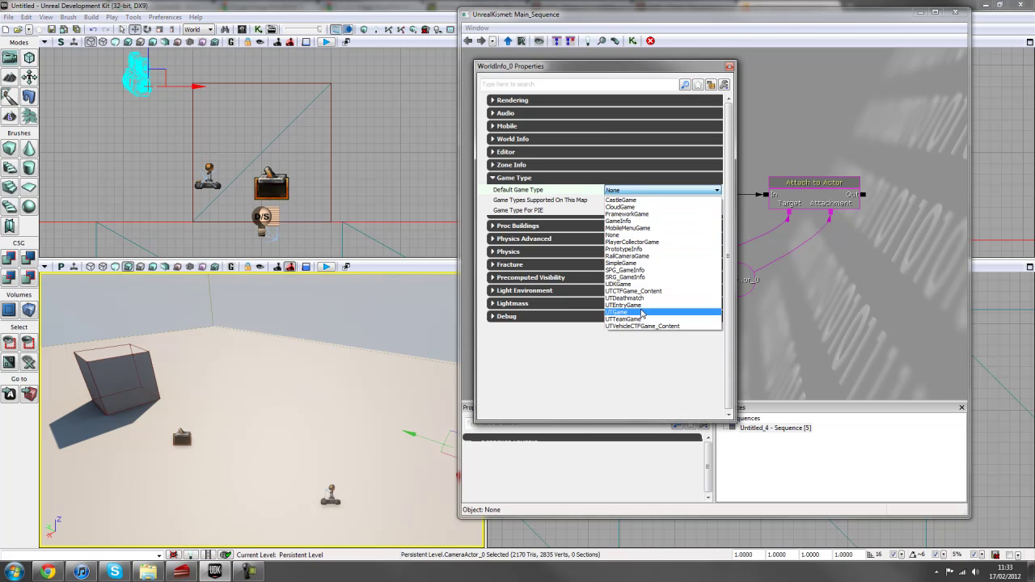
pyautogui.click(642, 313)
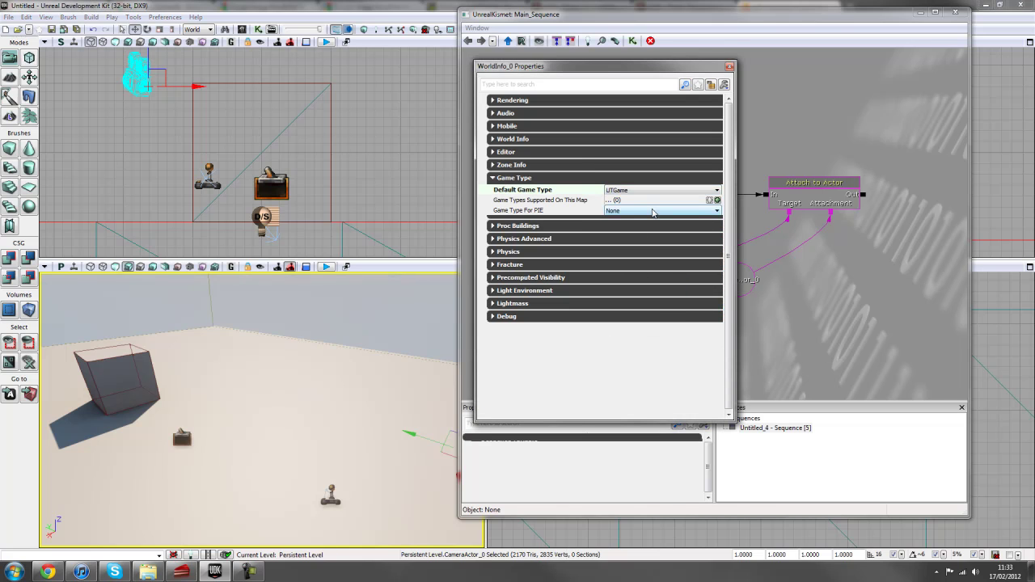
pyautogui.click(654, 211)
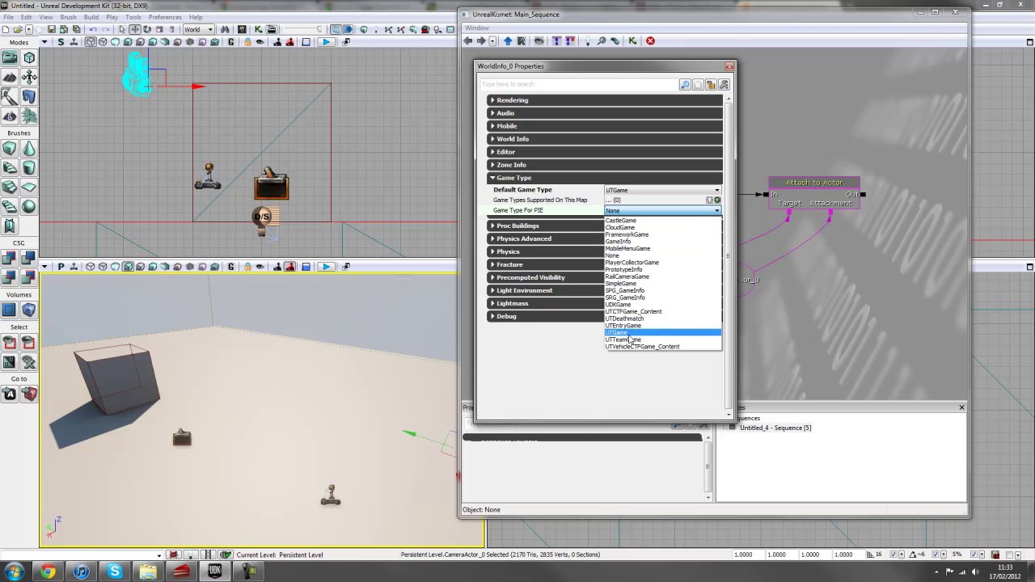
pyautogui.click(630, 333)
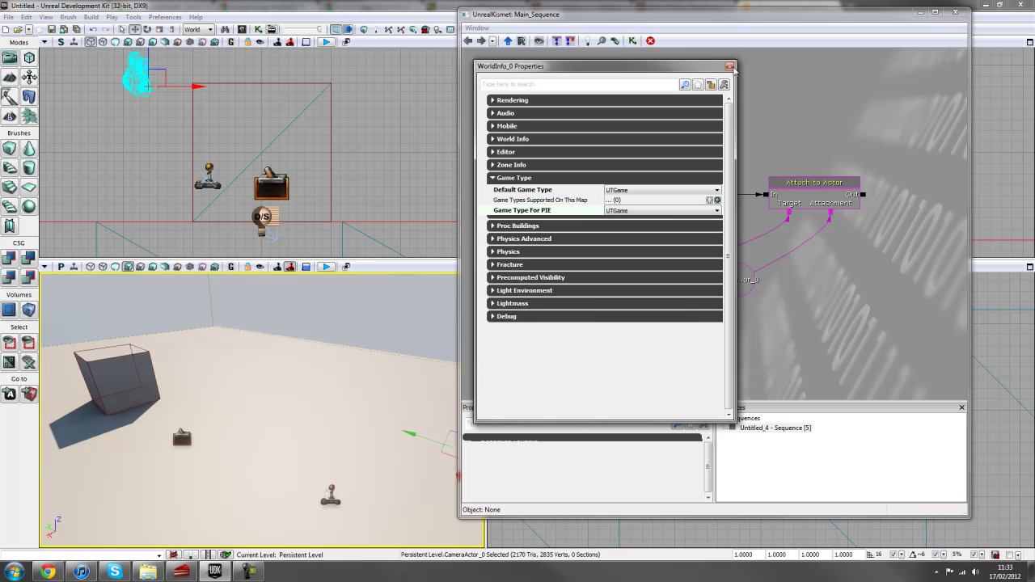
# - Close the world properties, start playing the level in the editor and walk the player into the trigger
pyautogui.click(730, 69)
pyautogui.moveTo(732, 21); pyautogui.dragTo(743, 73)
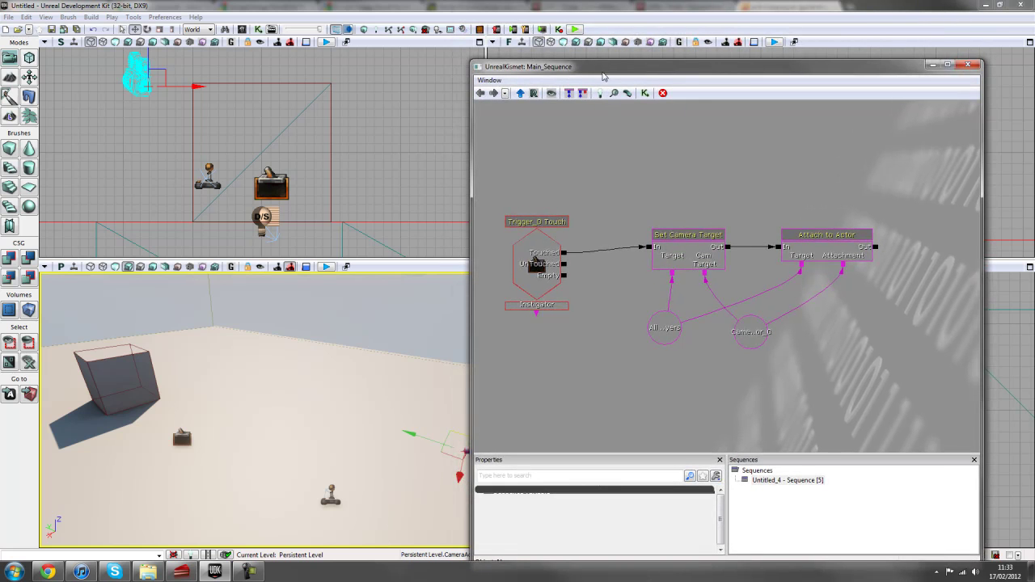
pyautogui.moveTo(604, 74); pyautogui.dragTo(617, 68)
pyautogui.click(575, 29)
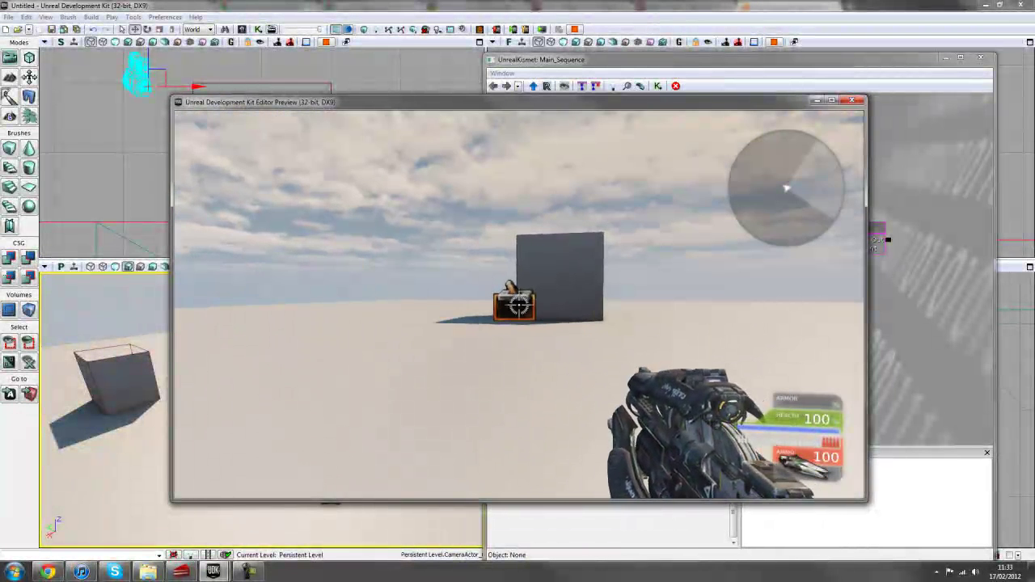
pyautogui.press('w')
pyautogui.press('d')
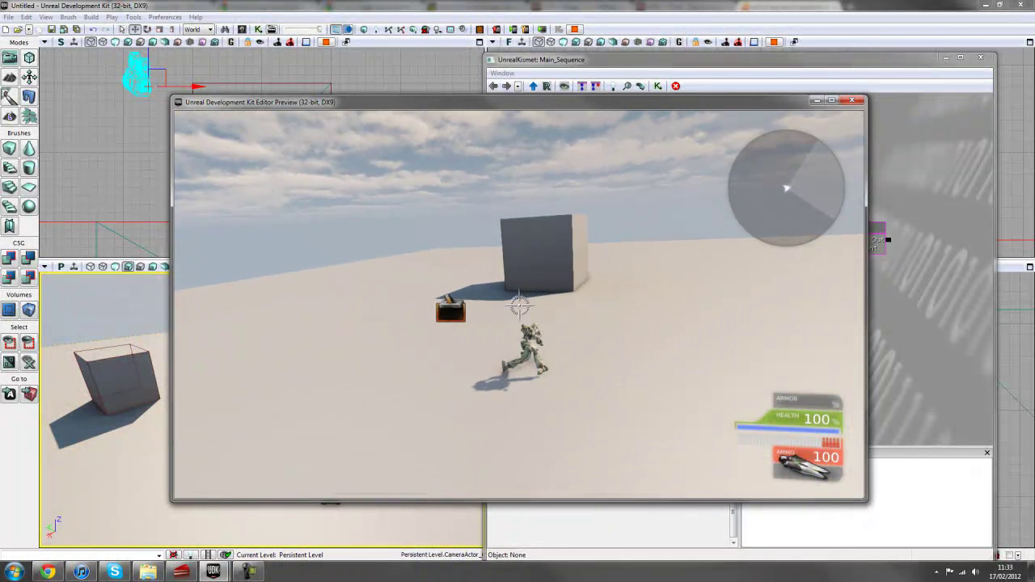
# - Run the player around the block in several directions to check how the attached camera follows, and end the play session
pyautogui.press('w')
pyautogui.press('a')
pyautogui.press('w')
pyautogui.press('a')
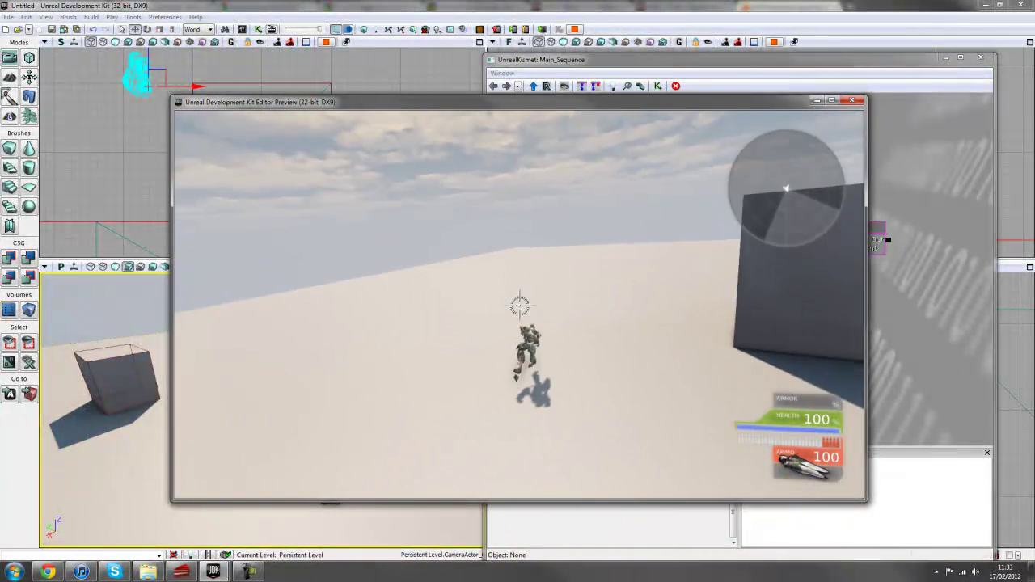
pyautogui.press('d')
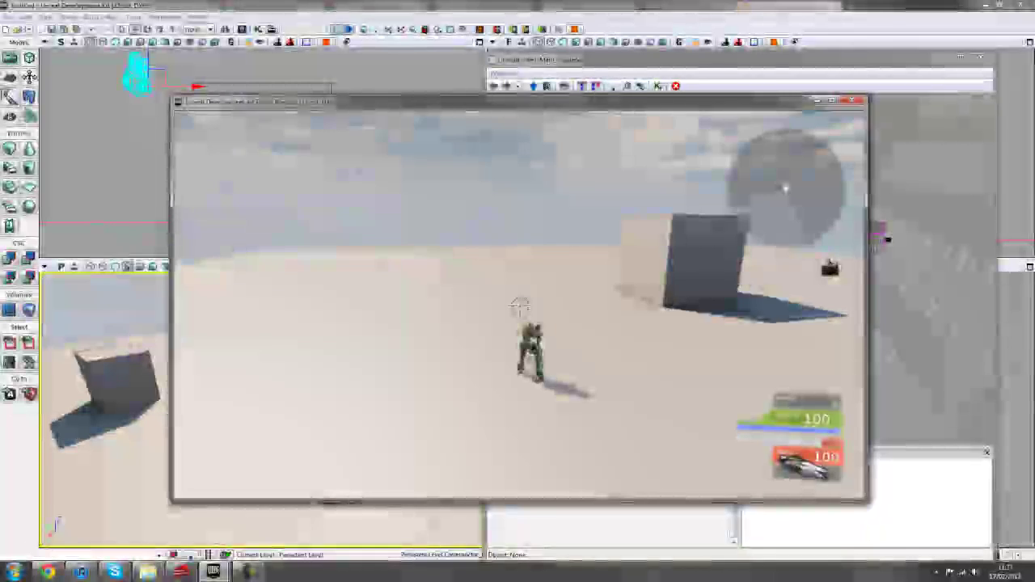
pyautogui.press('a')
pyautogui.press('d')
pyautogui.press('d')
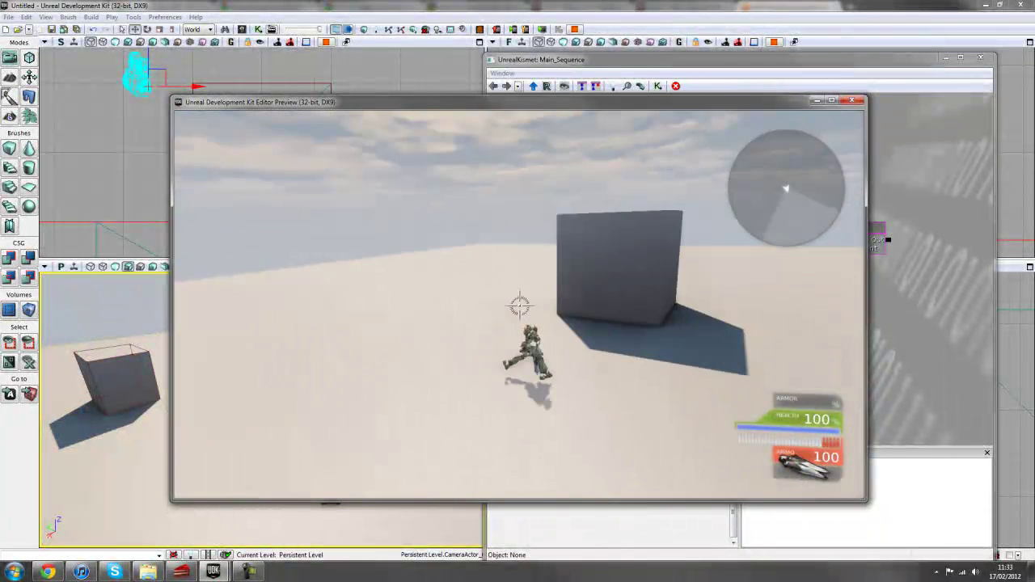
pyautogui.press('s')
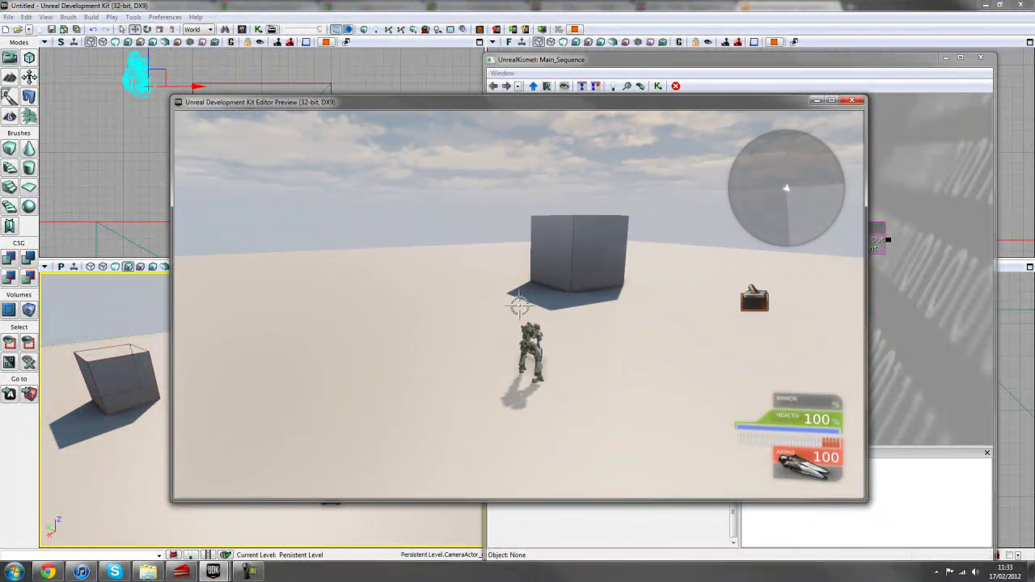
pyautogui.press('a')
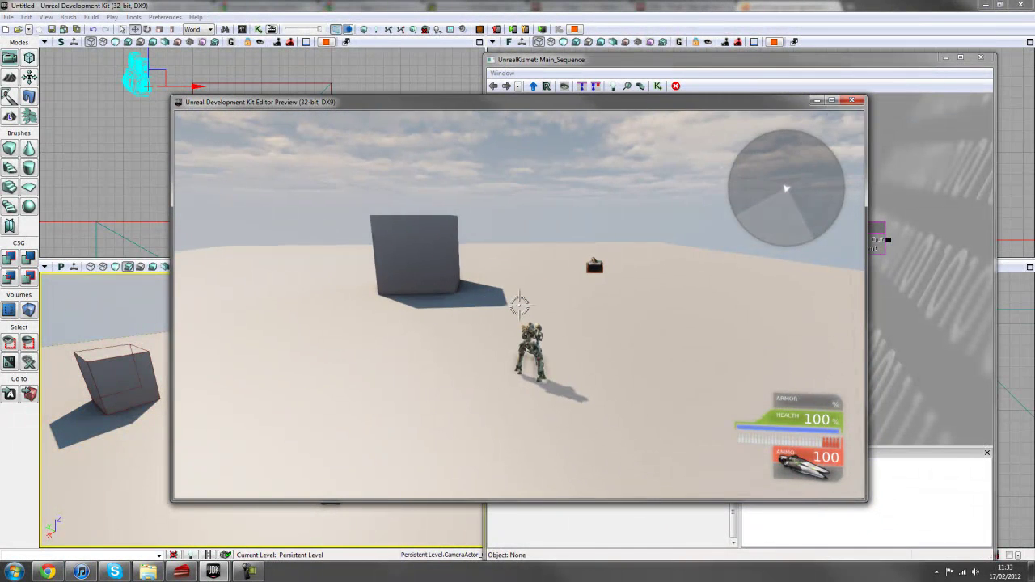
pyautogui.press('d')
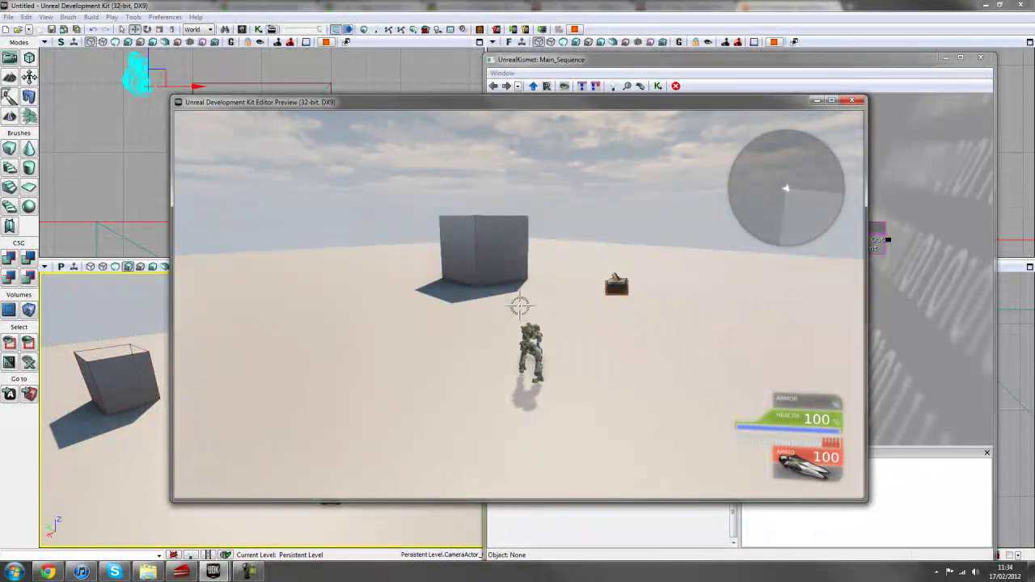
pyautogui.press('Escape')
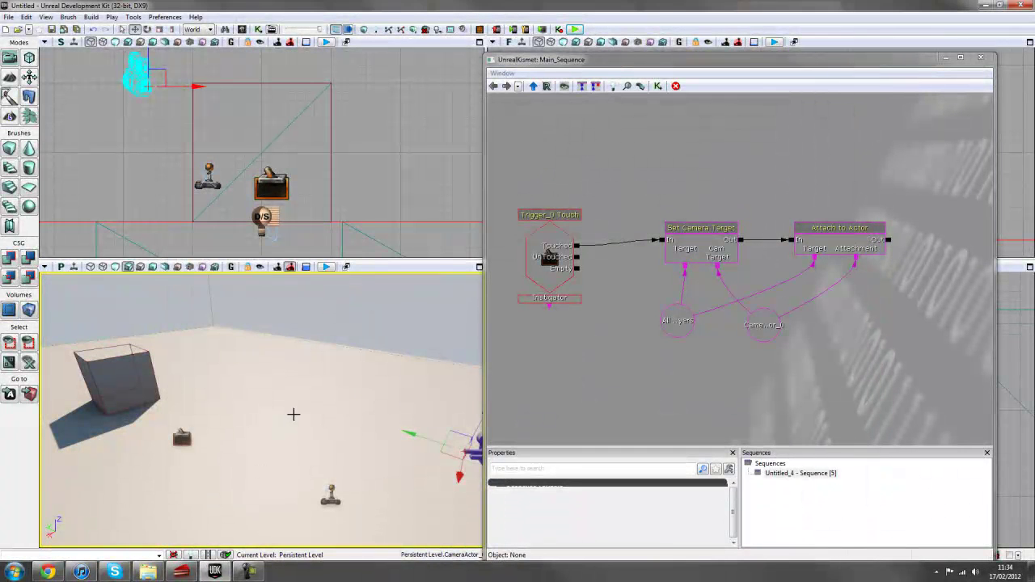
# - Enlarge Kismet's properties area and inspect the Transition Params of the Set Camera Target action
pyautogui.moveTo(324, 399); pyautogui.dragTo(354, 392, button='right')
pyautogui.moveTo(715, 373); pyautogui.dragTo(703, 373)
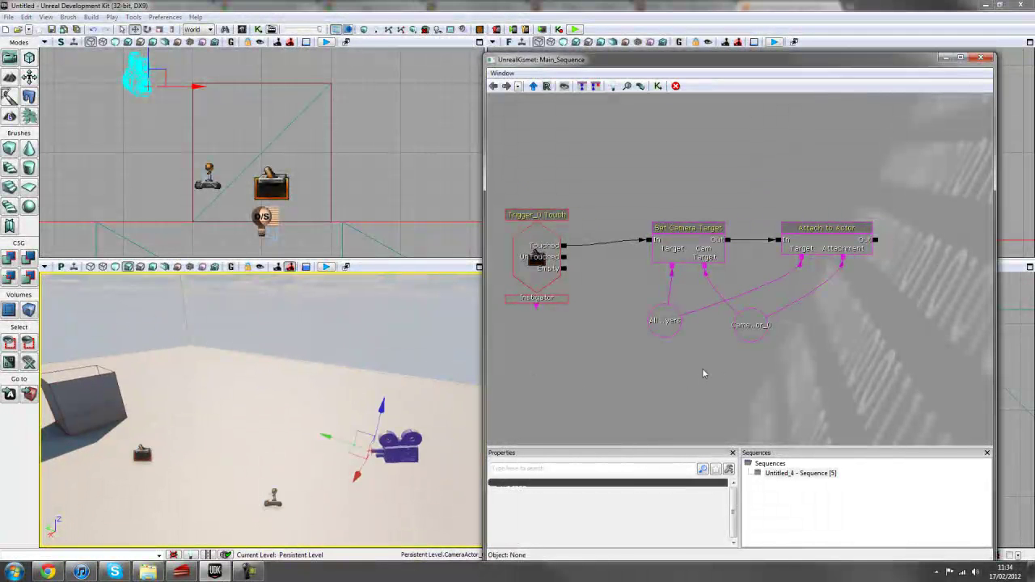
pyautogui.click(699, 250)
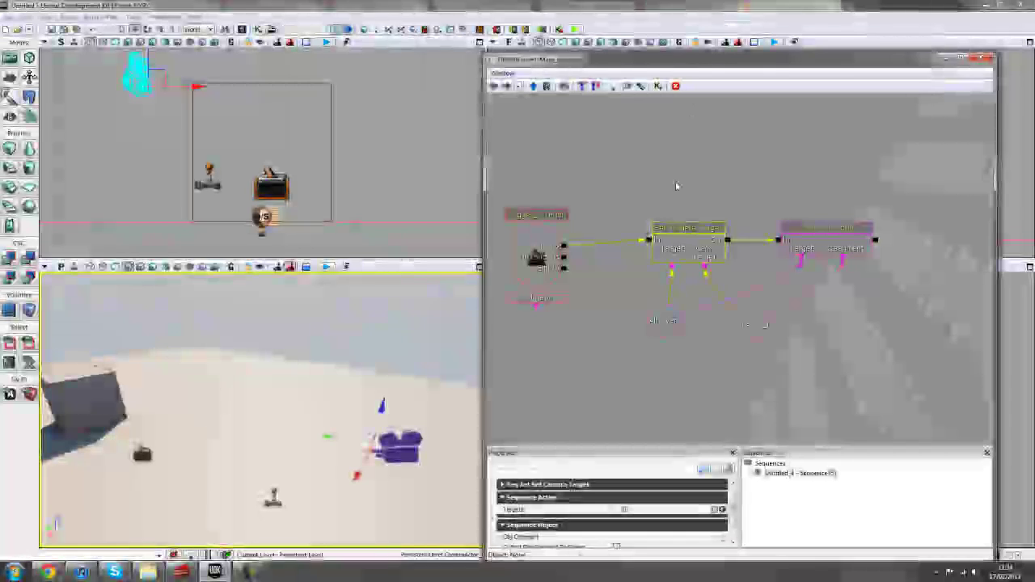
pyautogui.moveTo(643, 59); pyautogui.dragTo(597, 18)
pyautogui.click(570, 405)
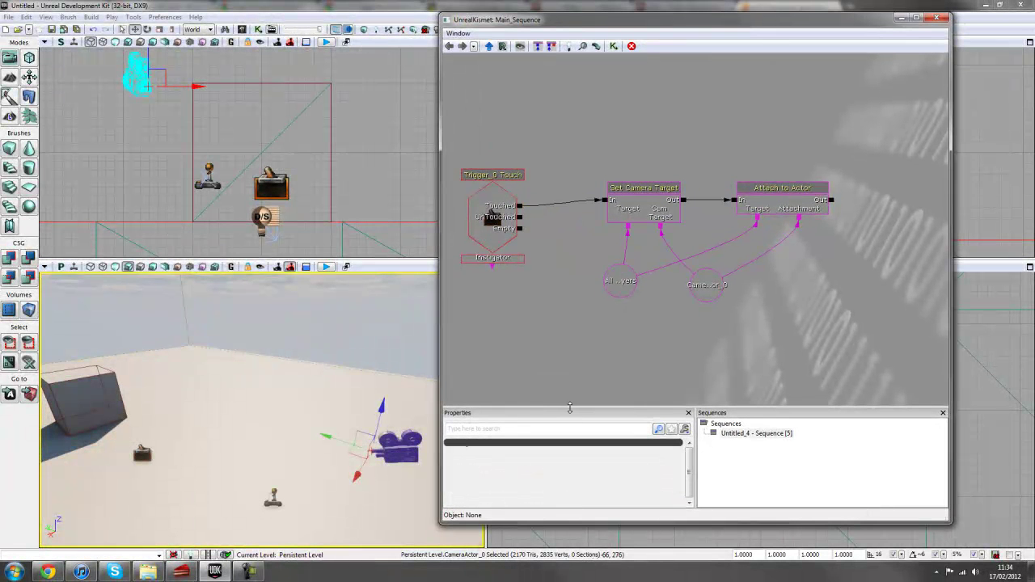
pyautogui.moveTo(569, 409); pyautogui.dragTo(566, 315)
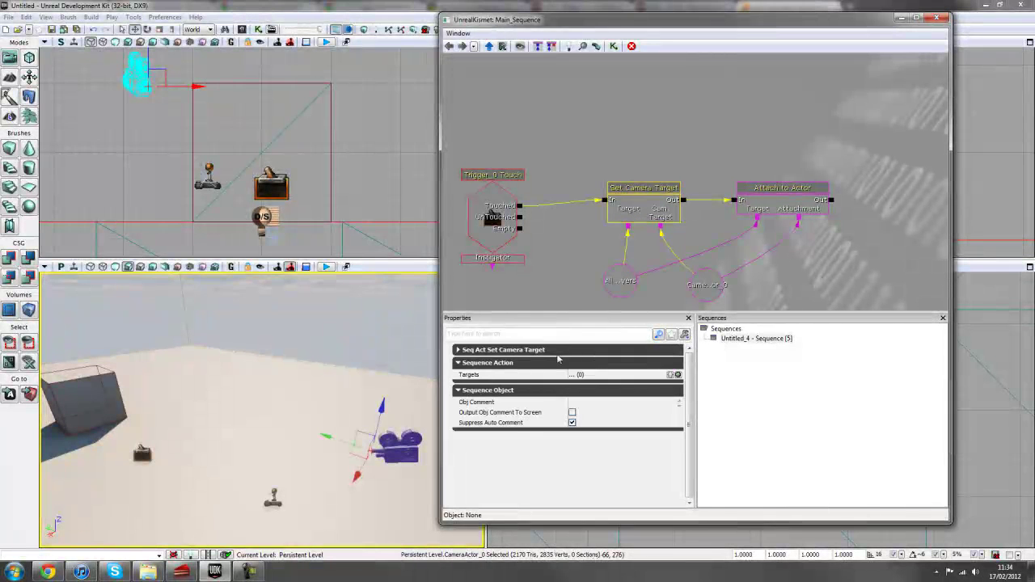
pyautogui.click(457, 362)
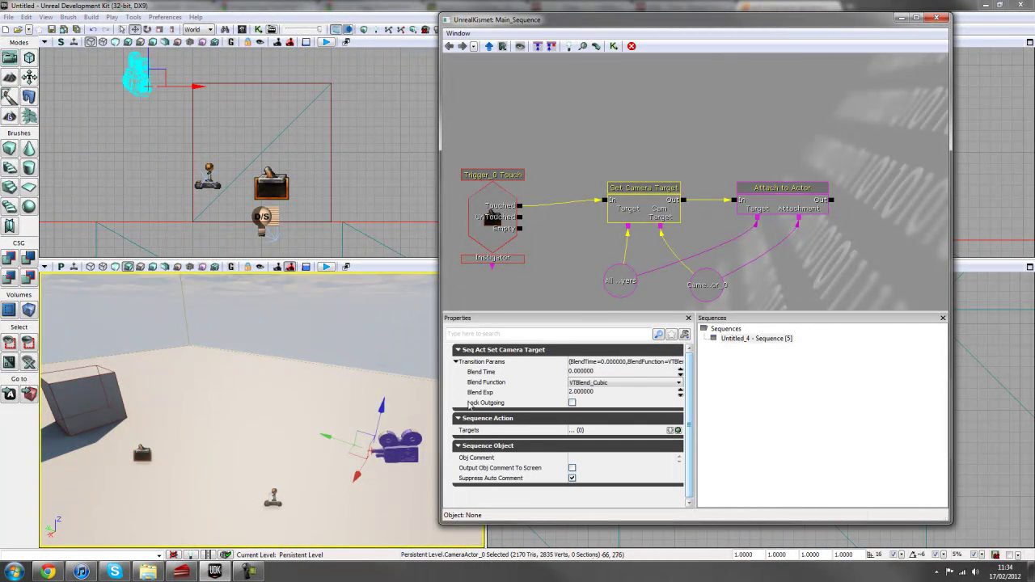
# - Set the Relative Offset X of the Attach to Actor action to -50
pyautogui.click(767, 201)
pyautogui.click(458, 349)
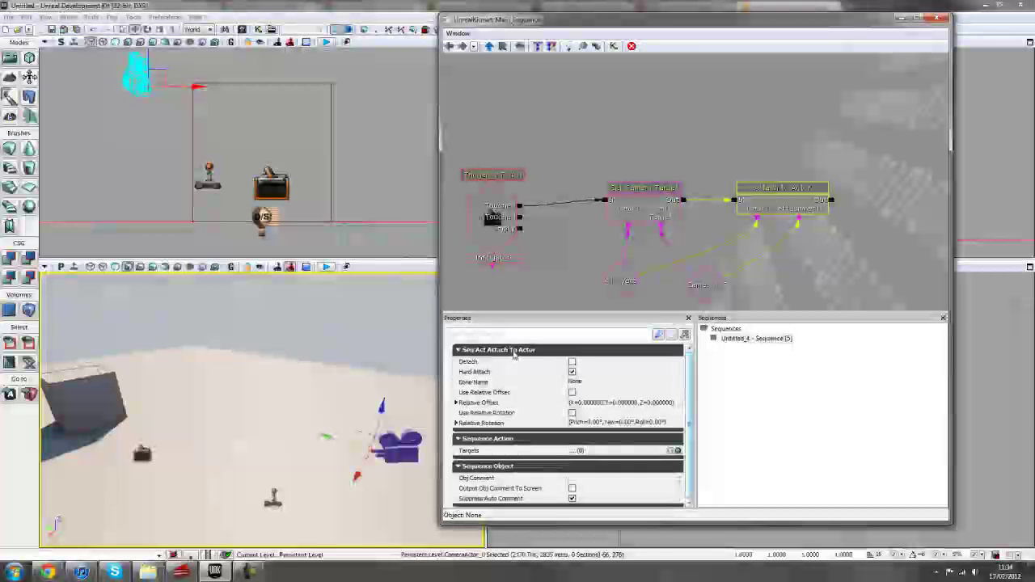
pyautogui.click(456, 402)
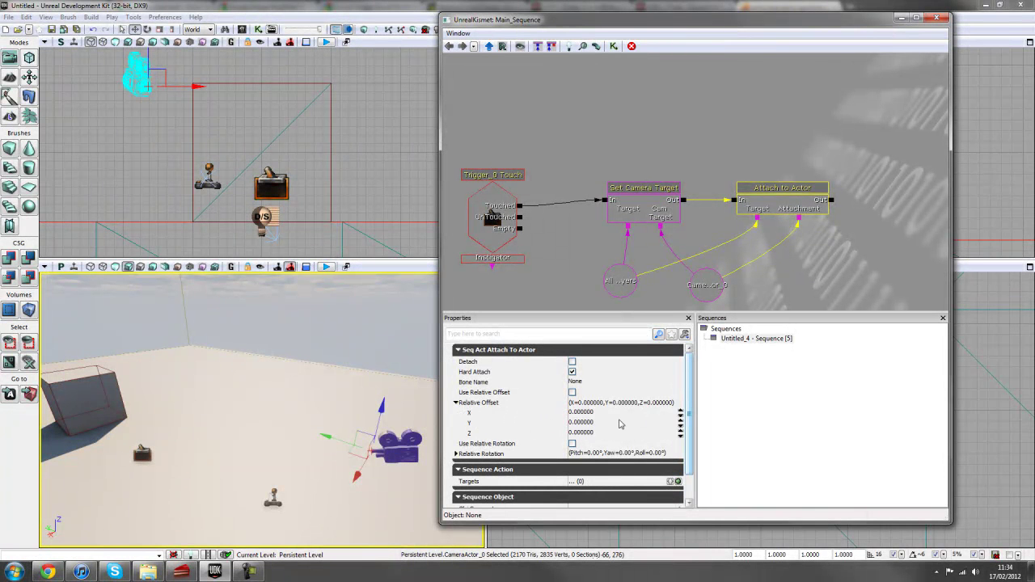
pyautogui.click(497, 414)
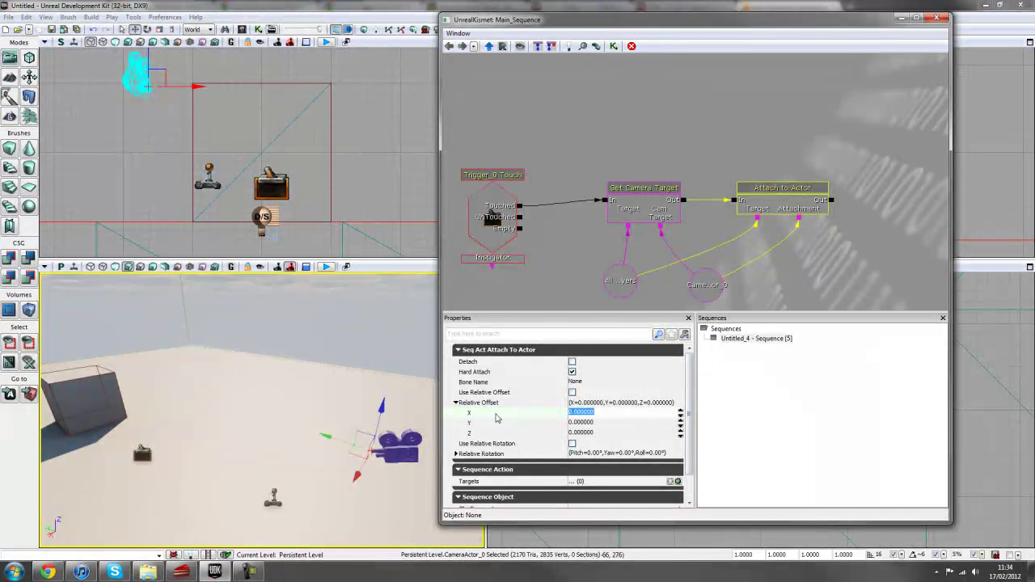
pyautogui.write('-50')
pyautogui.press('Return')
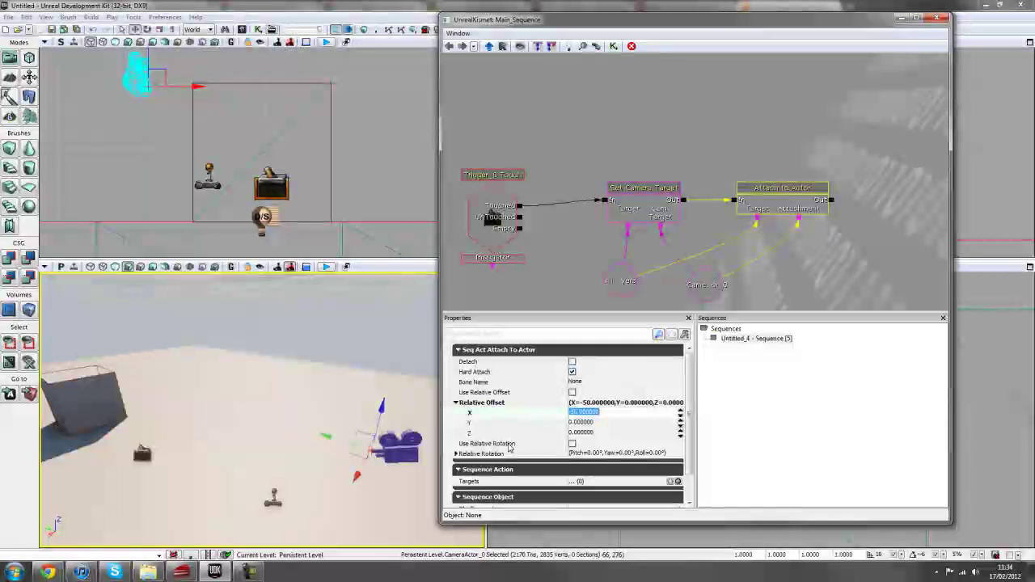
# - Play the level, move the player through the trigger to check the camera offset, and end the session
pyautogui.moveTo(530, 24); pyautogui.dragTo(542, 40)
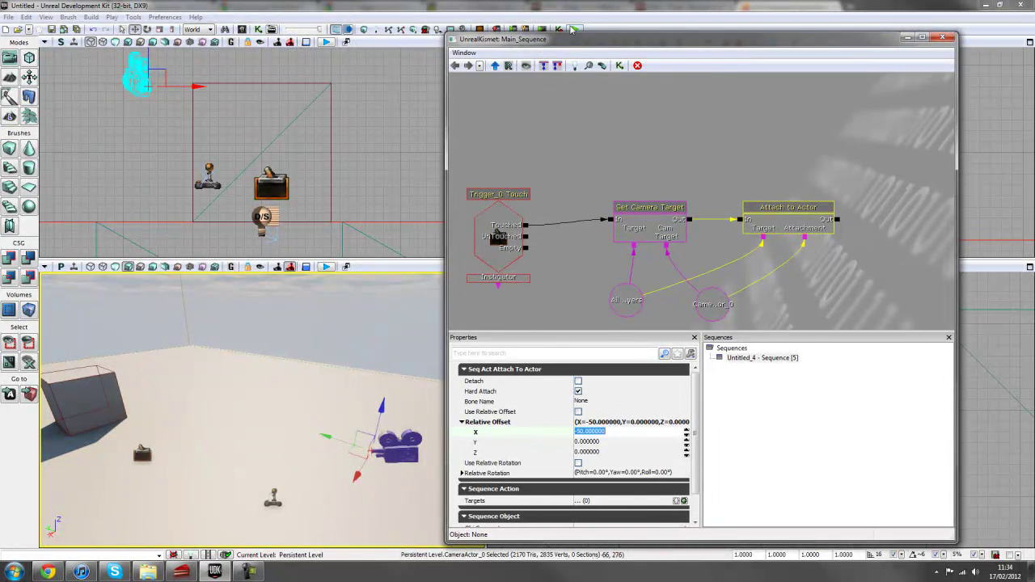
pyautogui.click(572, 30)
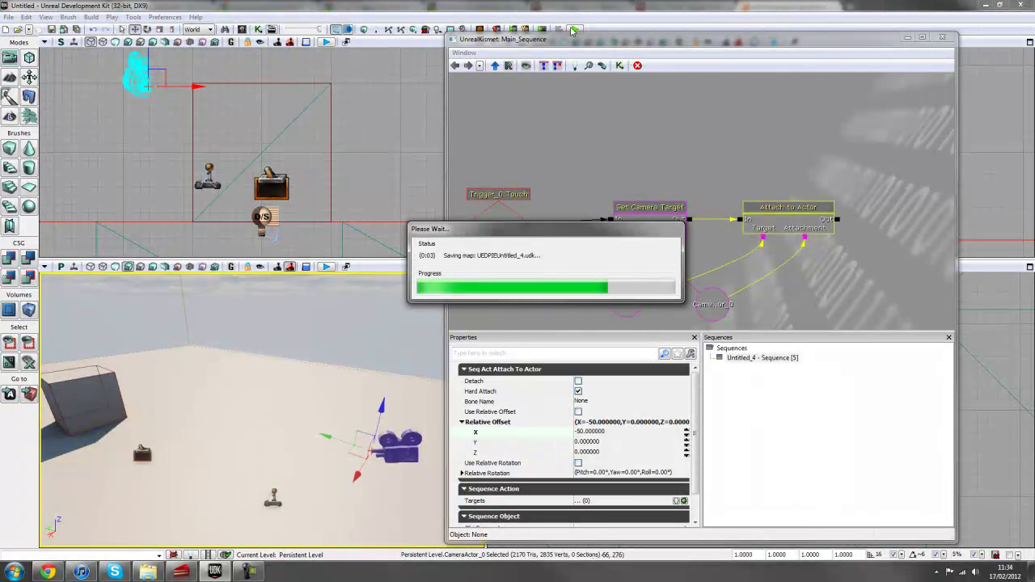
pyautogui.press('w')
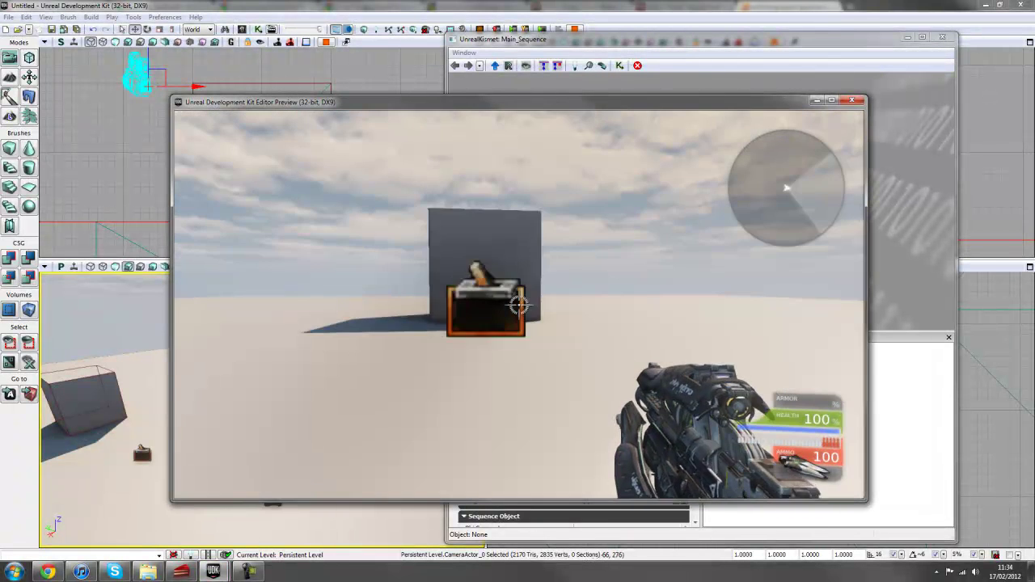
pyautogui.press('d')
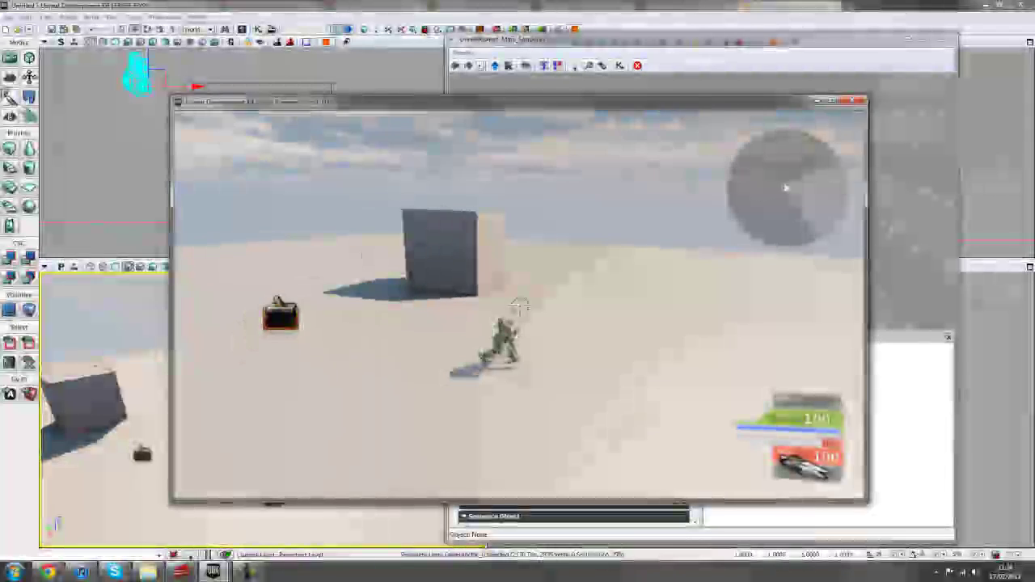
pyautogui.press('Escape')
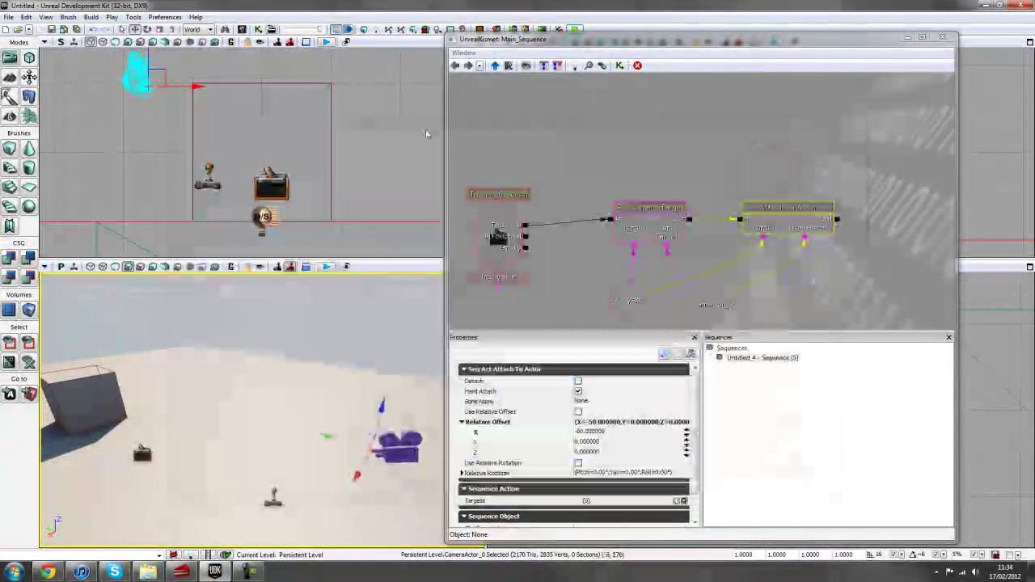
# - Enable Use Relative Offset on Attach to Actor and play-test the camera by touching the trigger
pyautogui.click(577, 412)
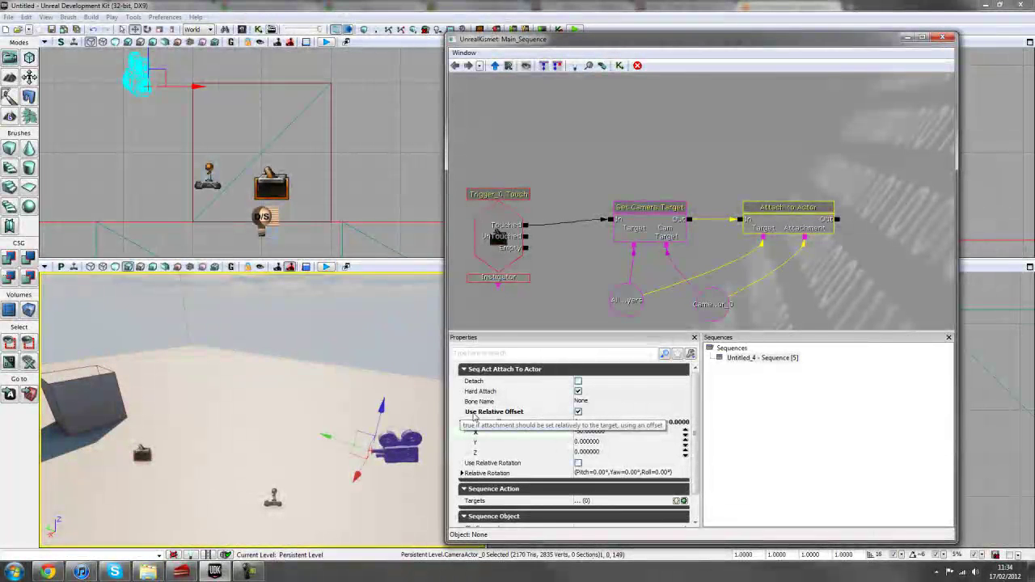
pyautogui.click(574, 30)
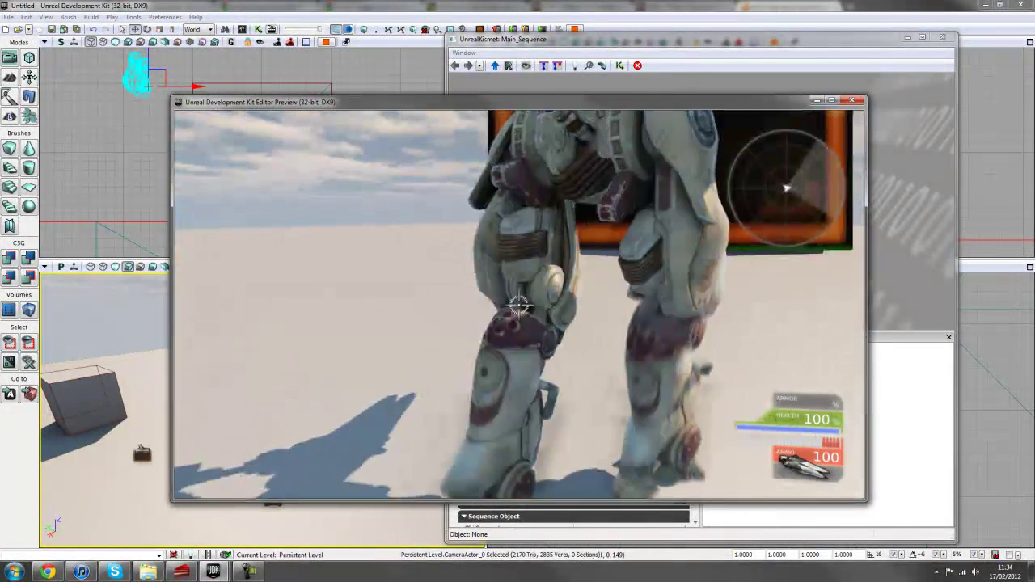
pyautogui.press('a')
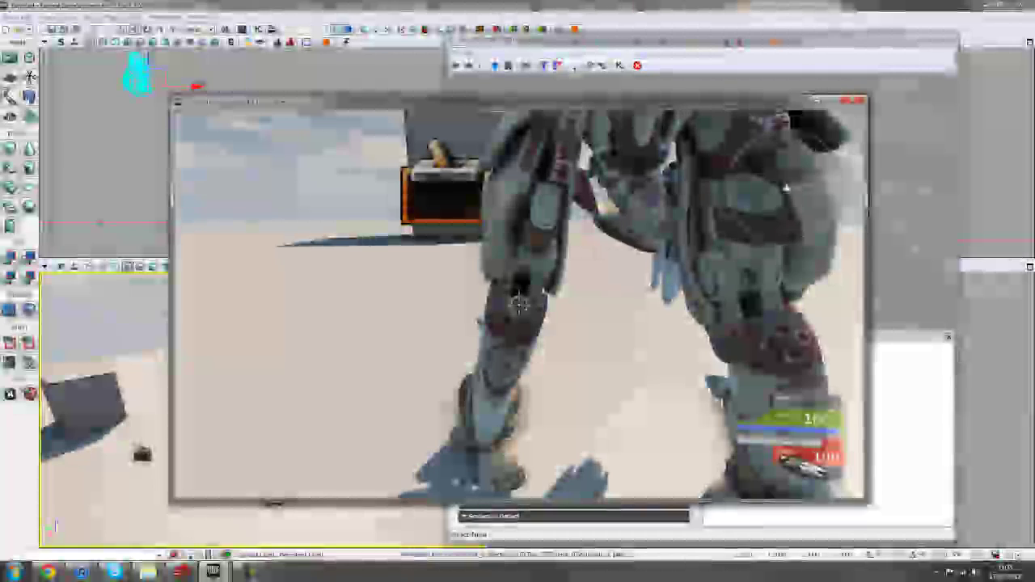
pyautogui.press('Escape')
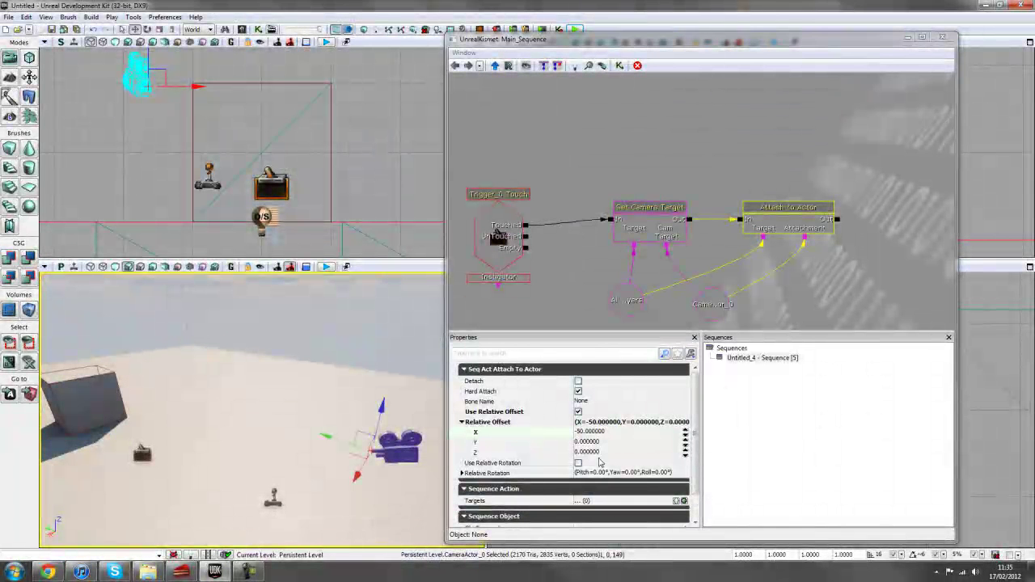
# - Set Attach to Actor's Relative Offset Z to 30 and play-test the raised camera behind the player
pyautogui.click(594, 453)
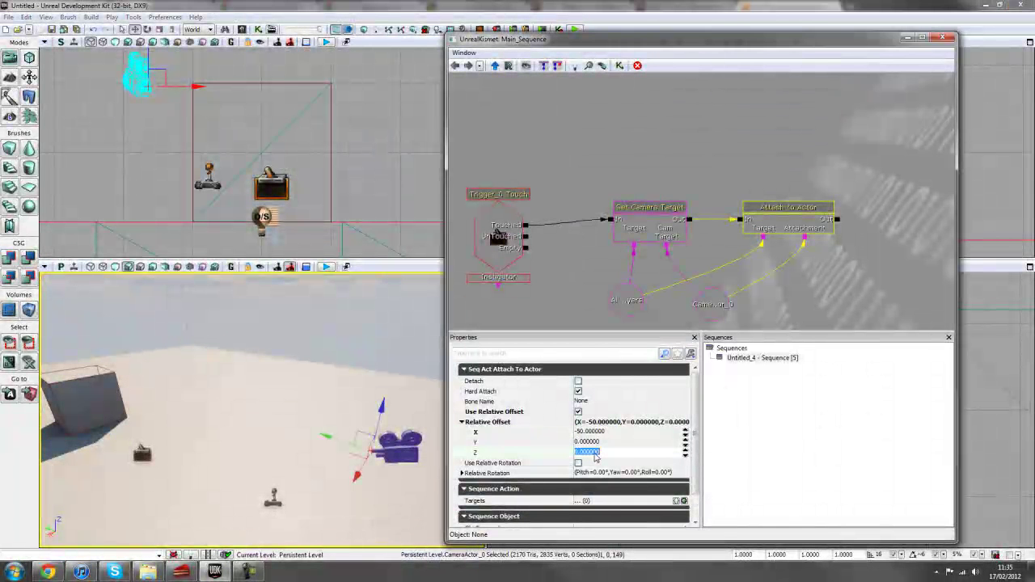
pyautogui.write('30')
pyautogui.press('Return')
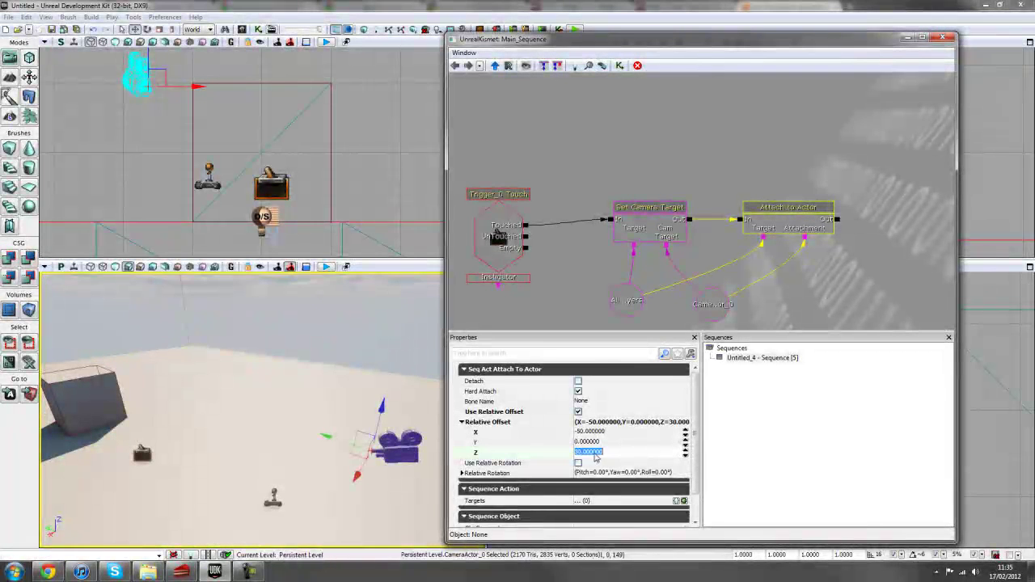
pyautogui.click(572, 29)
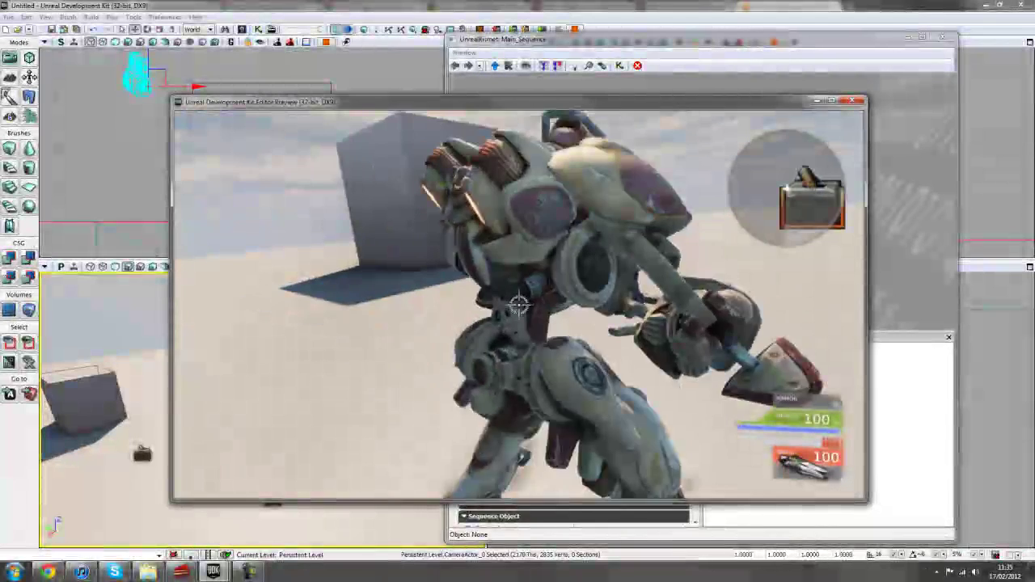
pyautogui.press('Escape')
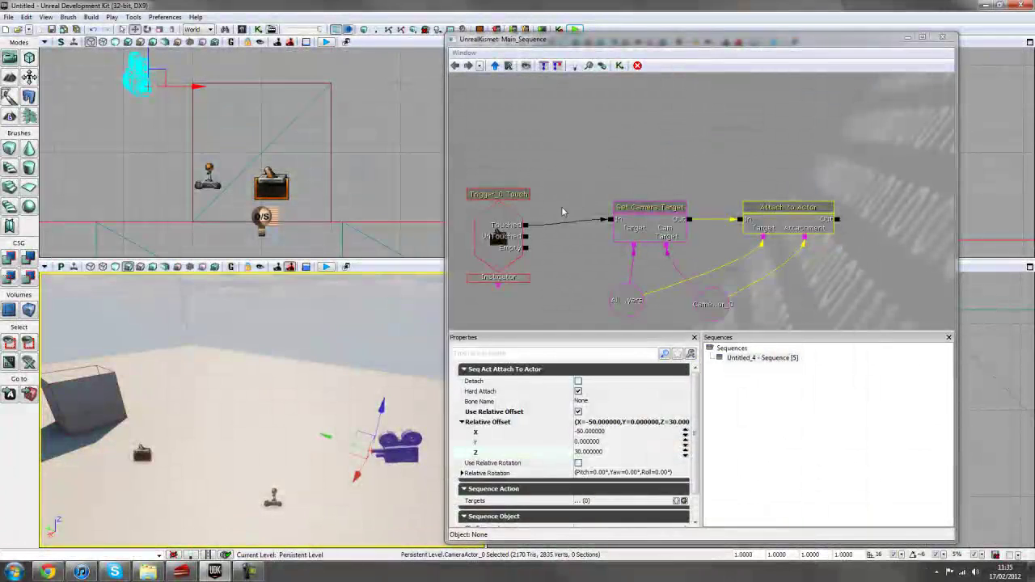
# - Lock the camera actor to the perspective view and reposition it to look straight down on the floor near the trigger
pyautogui.click(576, 188)
pyautogui.scroll(-3, 579, 157)
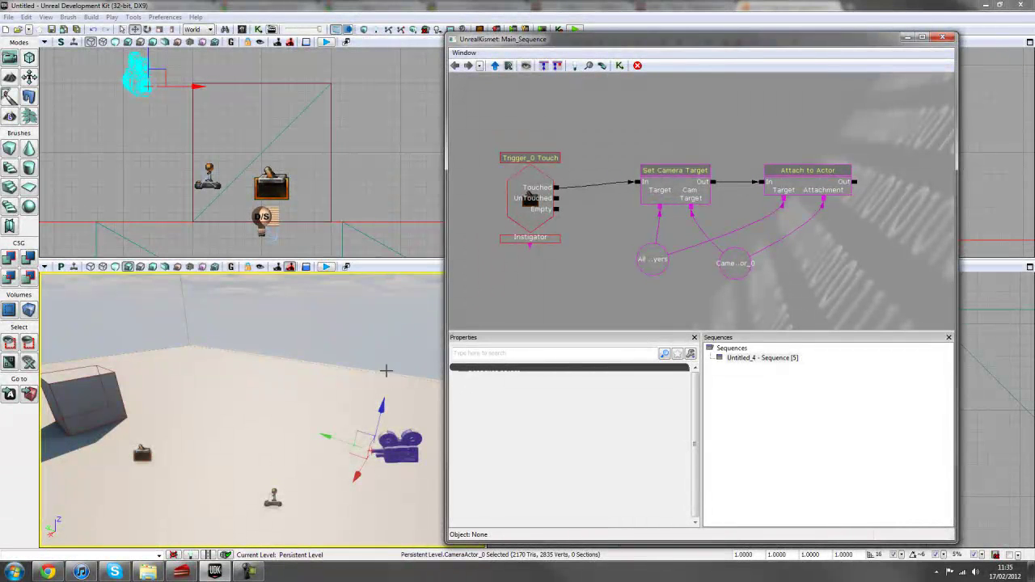
pyautogui.click(389, 185)
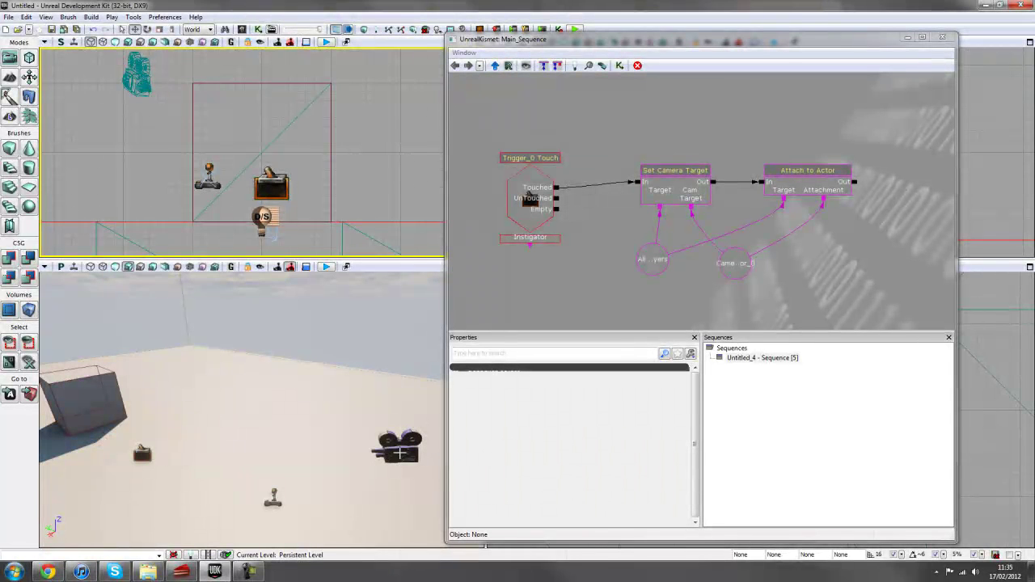
pyautogui.click(400, 453)
pyautogui.click(258, 267)
pyautogui.moveTo(316, 402); pyautogui.dragTo(300, 331)
pyautogui.moveTo(316, 402); pyautogui.dragTo(299, 459, button='right')
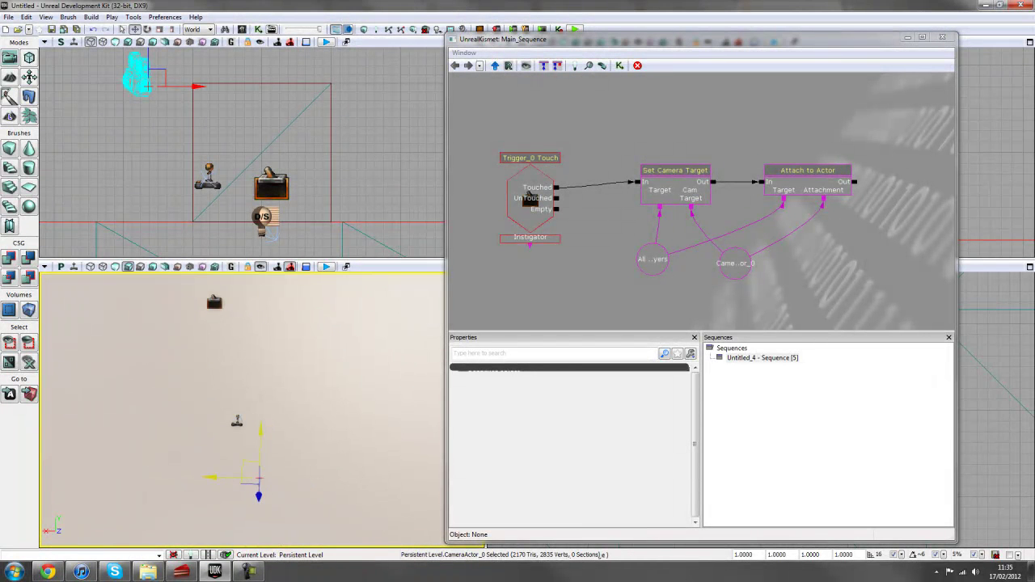
pyautogui.moveTo(310, 402); pyautogui.dragTo(300, 407, button='right')
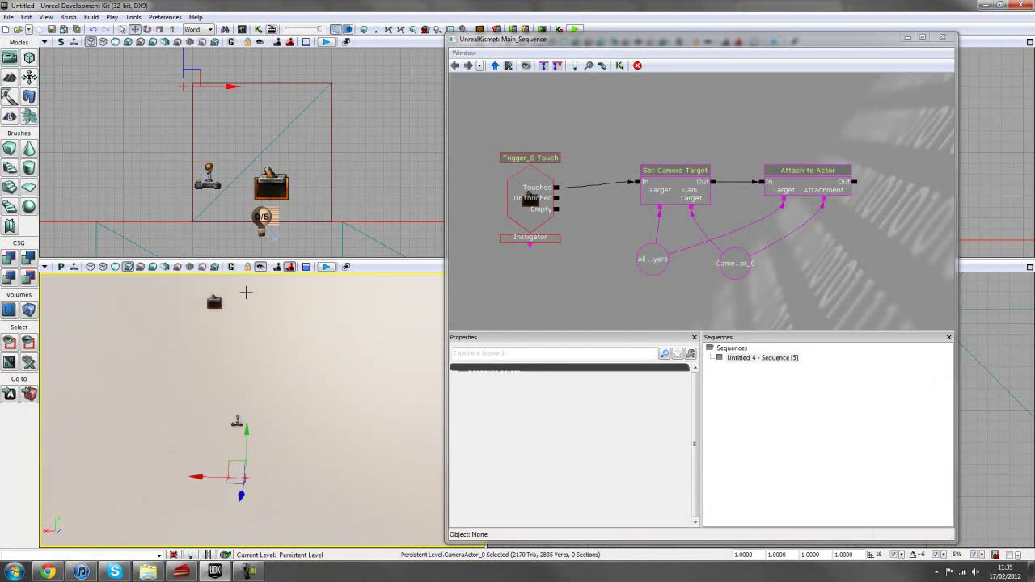
pyautogui.moveTo(340, 436); pyautogui.dragTo(372, 534, button='right')
# - Disable Use Relative Offset on Attach to Actor and play-test the top-down camera by running the player through the trigger
pyautogui.click(783, 184)
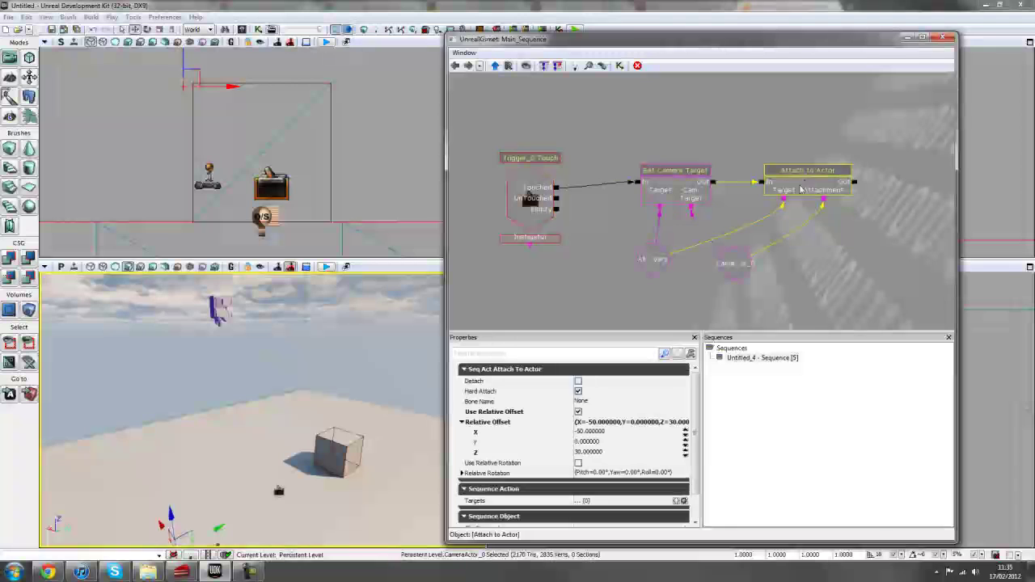
pyautogui.click(578, 412)
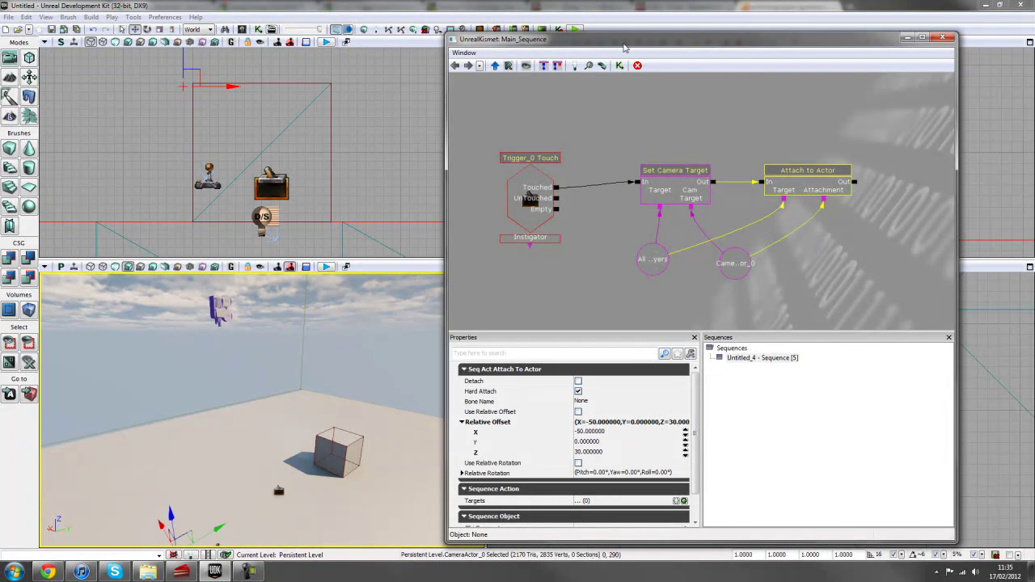
pyautogui.click(575, 30)
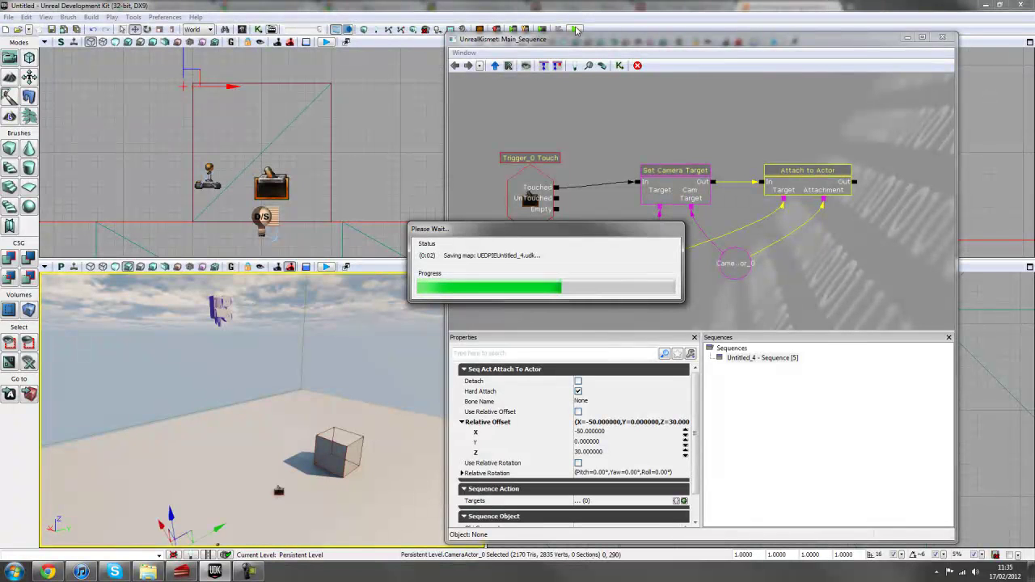
pyautogui.press('w')
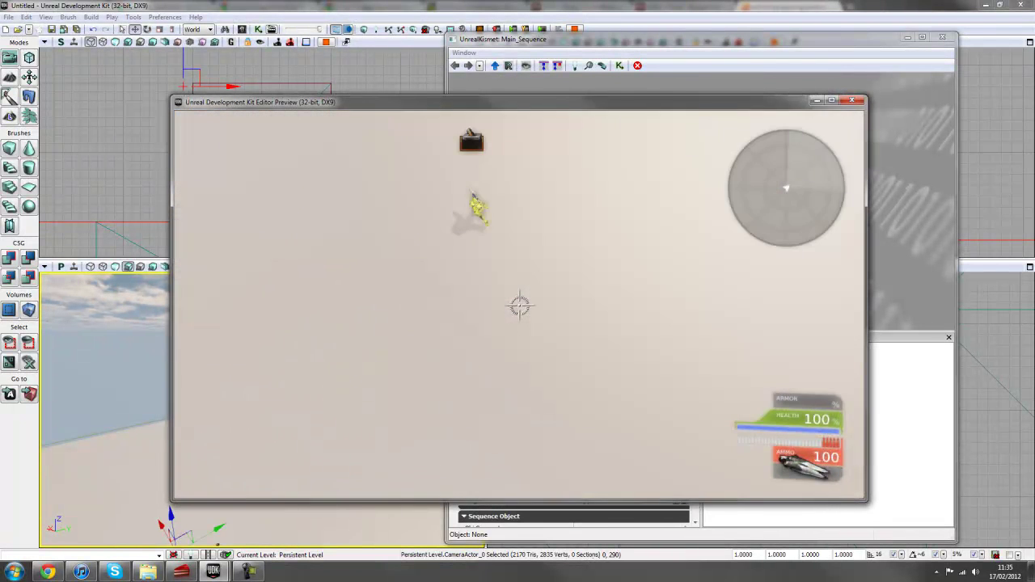
pyautogui.press('w')
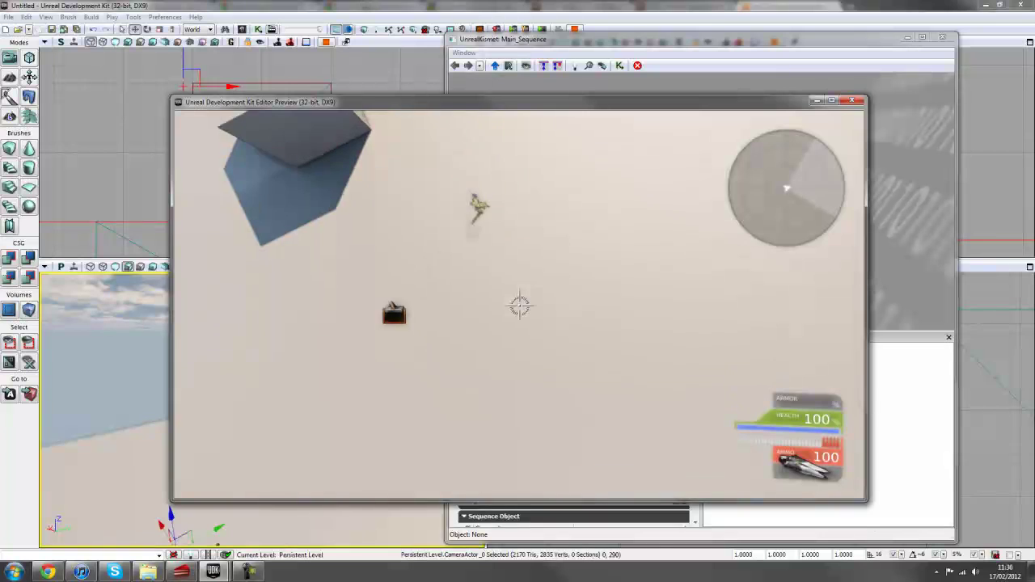
pyautogui.press('w')
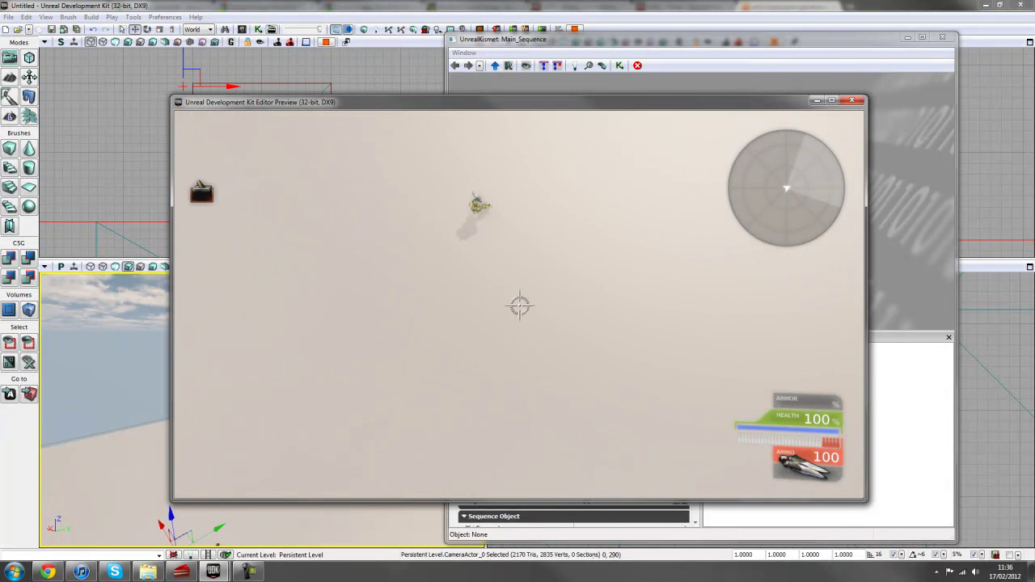
pyautogui.press('w')
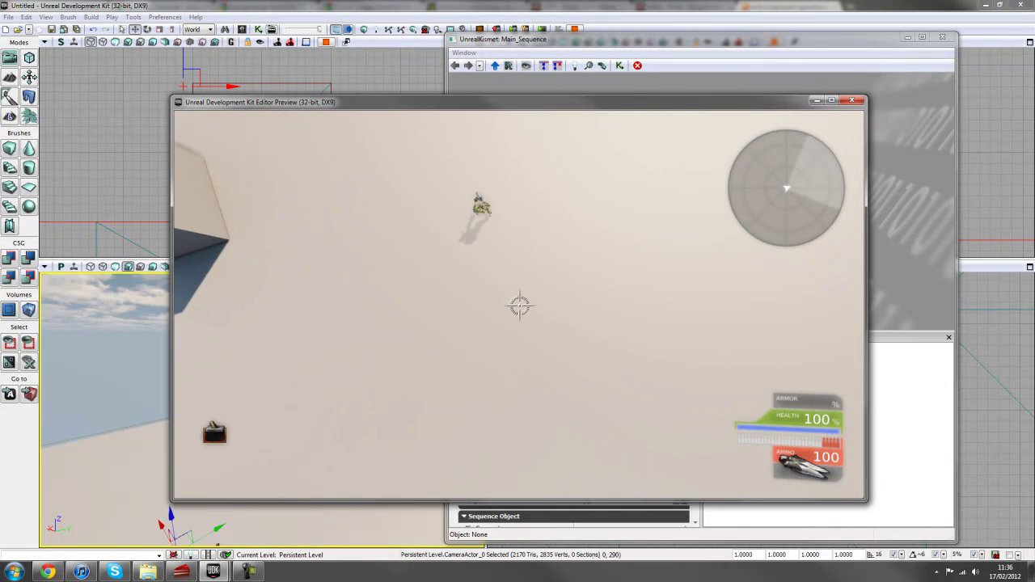
pyautogui.press('w')
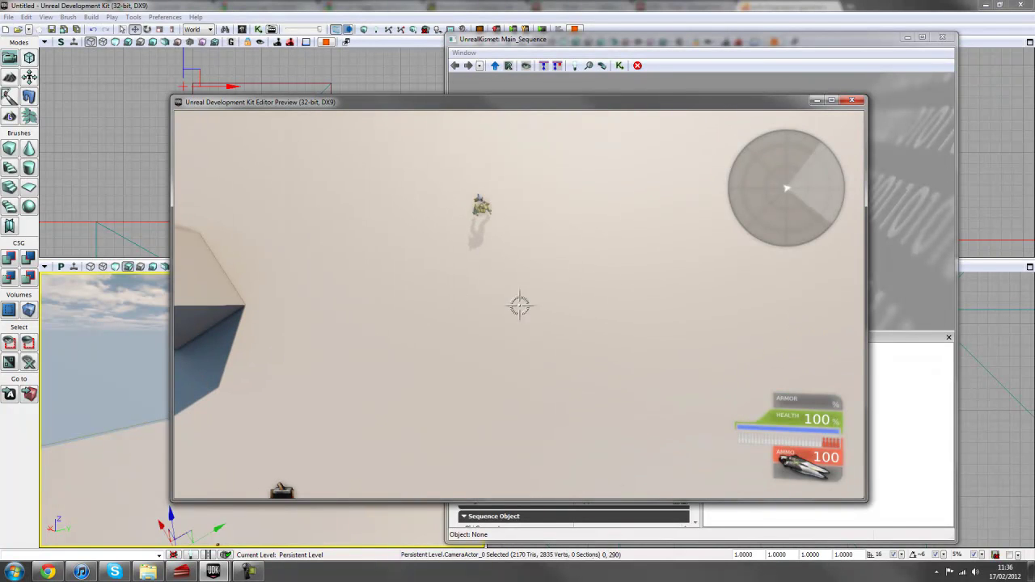
pyautogui.press('w')
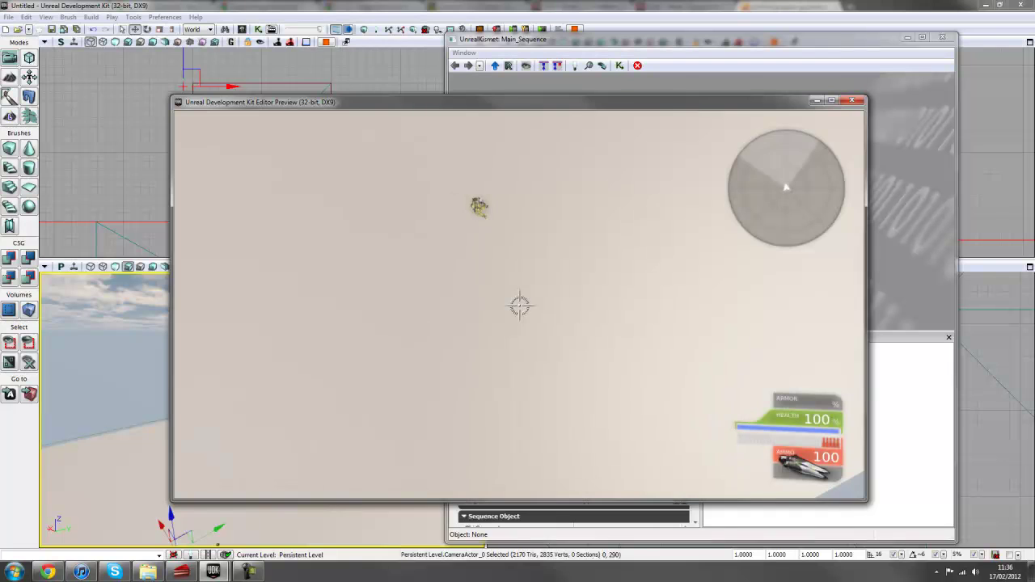
pyautogui.press('Escape')
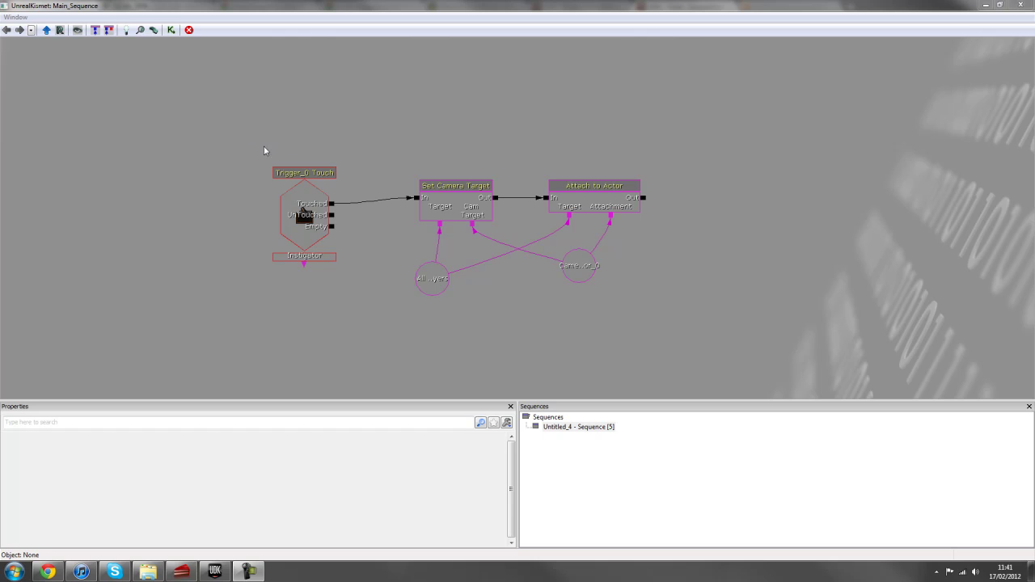
pyautogui.keyDown('ctrl'); pyautogui.keyDown('alt'); pyautogui.moveTo(262, 140); pyautogui.dragTo(687, 316); pyautogui.keyUp('alt'); pyautogui.keyUp('ctrl')
pyautogui.click(567, 178)
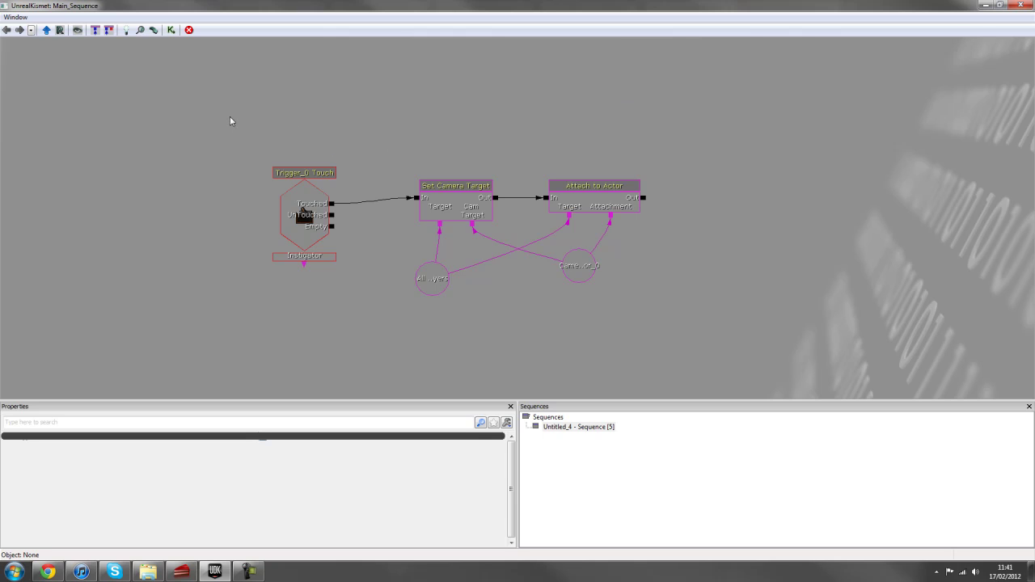
pyautogui.keyDown('ctrl'); pyautogui.keyDown('alt'); pyautogui.moveTo(229, 118); pyautogui.dragTo(733, 332); pyautogui.keyUp('alt'); pyautogui.keyUp('ctrl')
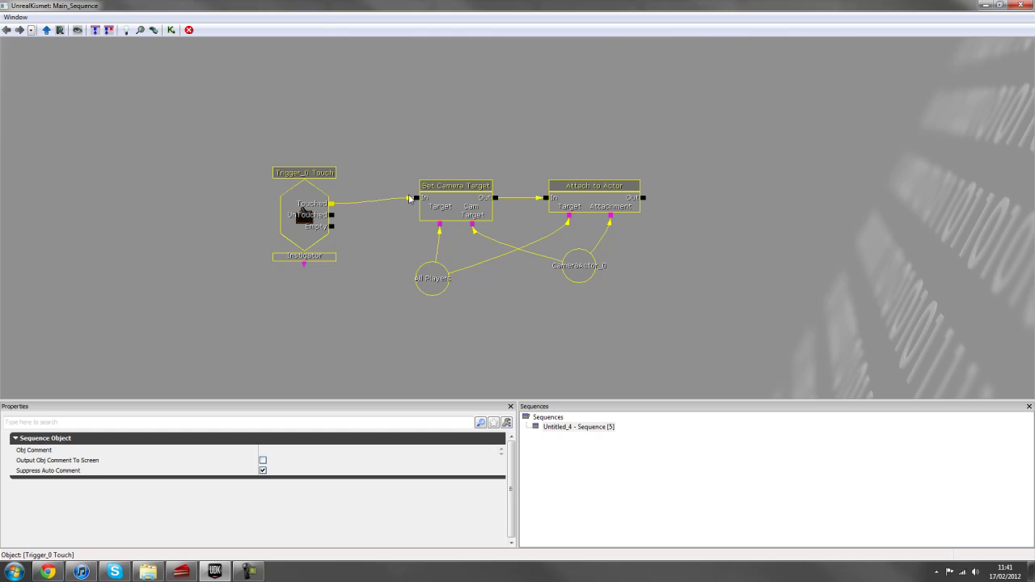
pyautogui.click(407, 159)
# - Enclose all the nodes of the sequence in a comment box labelled "Set camera target"
pyautogui.keyDown('ctrl'); pyautogui.keyDown('alt'); pyautogui.moveTo(238, 126); pyautogui.dragTo(771, 334); pyautogui.keyUp('alt'); pyautogui.keyUp('ctrl')
pyautogui.press('c')
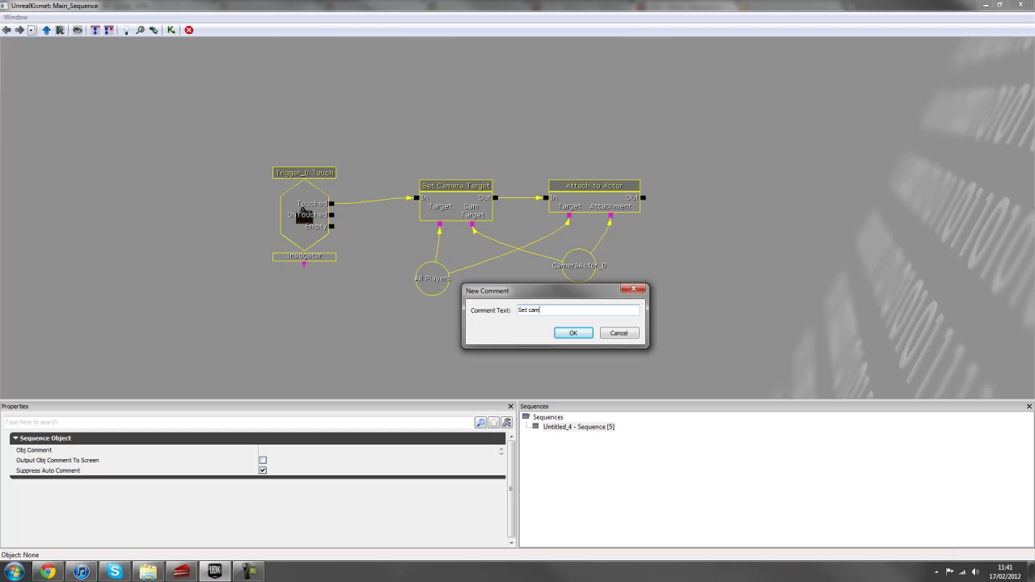
pyautogui.write('Set camera target')
pyautogui.press('Return')
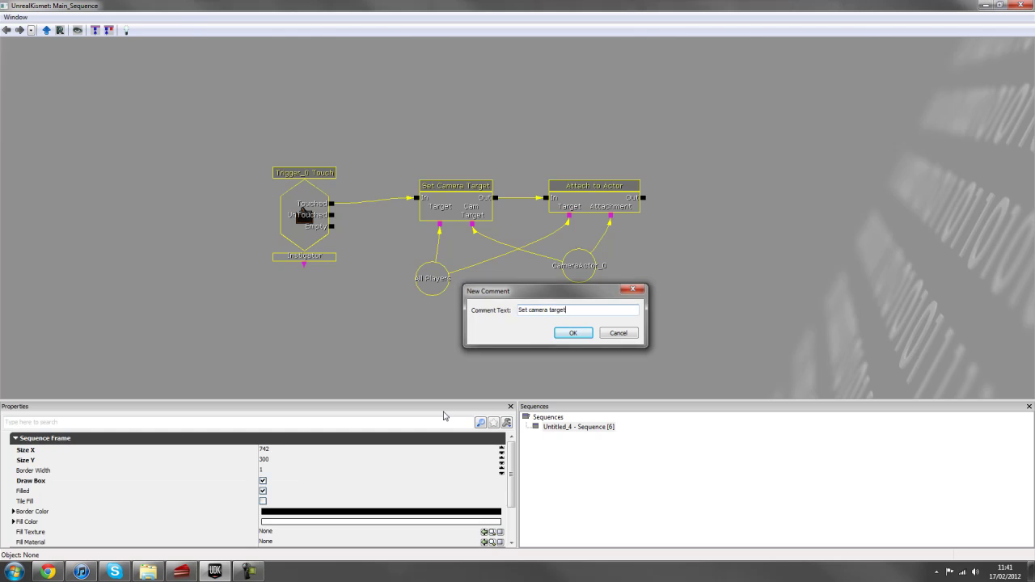
pyautogui.click(351, 89)
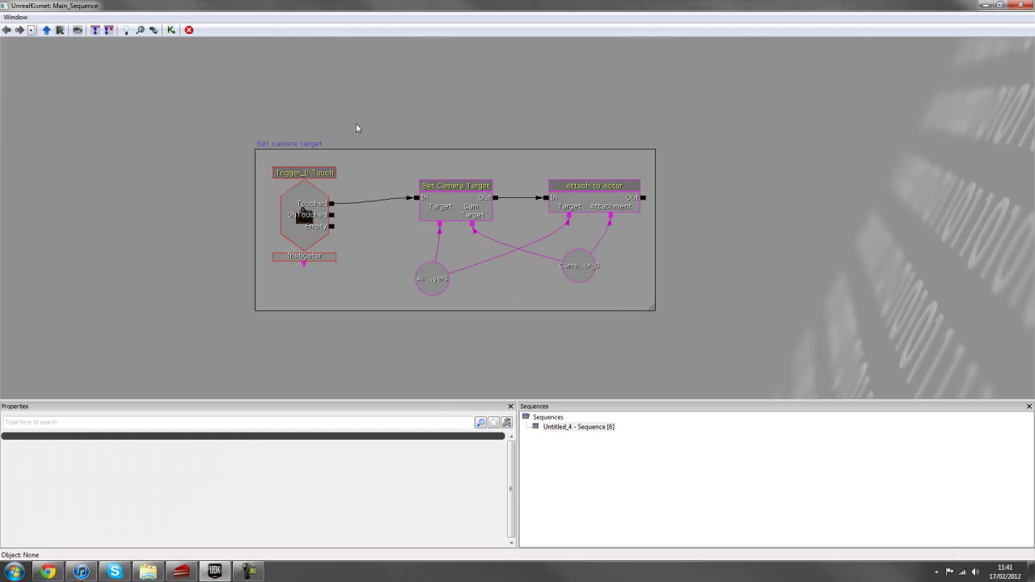
# - Set the fill color of the "Set camera target" comment box to bright blue, keeping its low opacity
pyautogui.click(478, 139)
pyautogui.scroll(-4, 478, 138)
pyautogui.scroll(2, 518, 218)
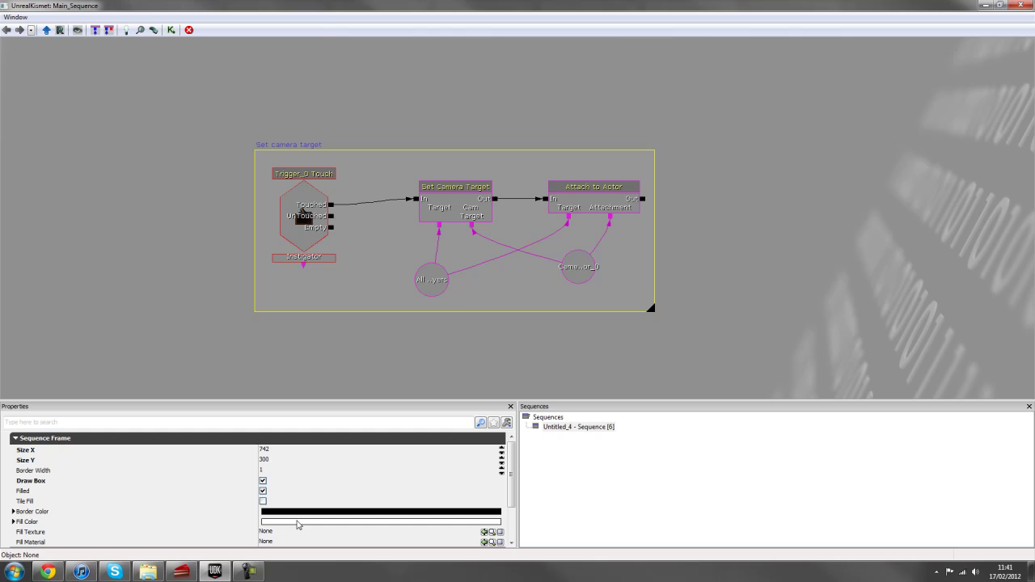
pyautogui.click(297, 525)
pyautogui.click(469, 232)
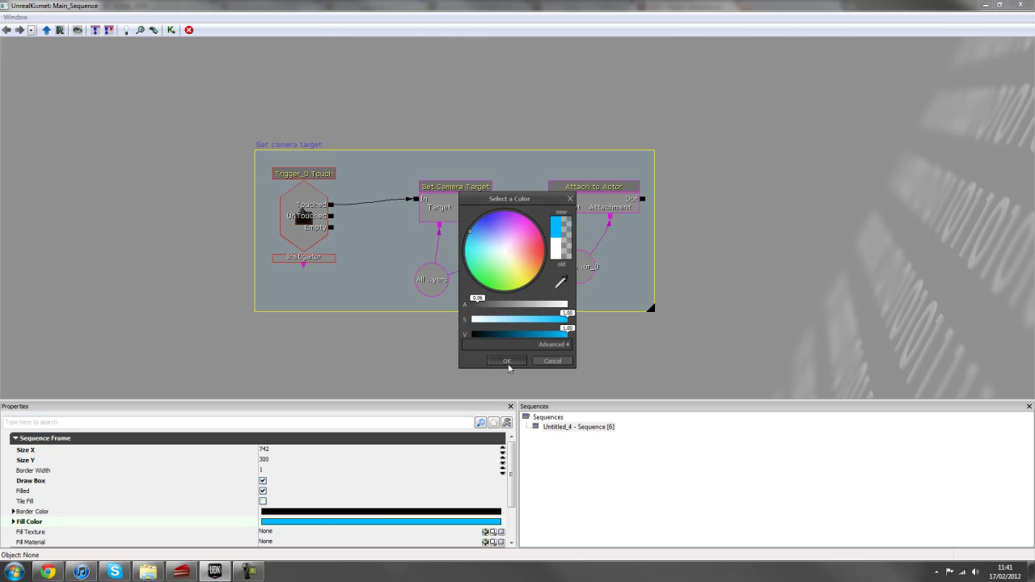
pyautogui.click(508, 363)
# - Set the comment box's Border Width to 4 and deselect it to check the thicker outline
pyautogui.click(269, 472)
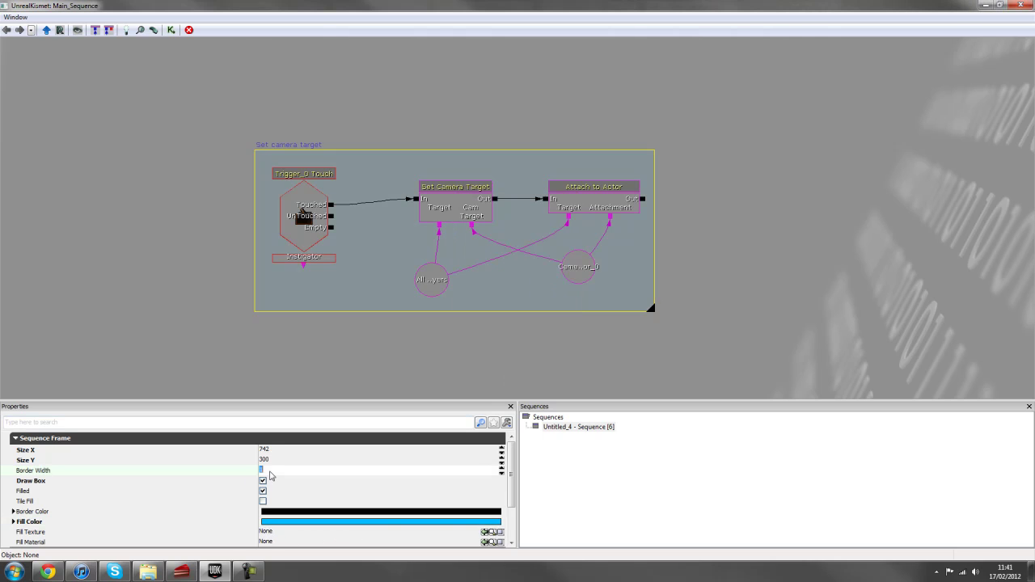
pyautogui.write('4')
pyautogui.press('Return')
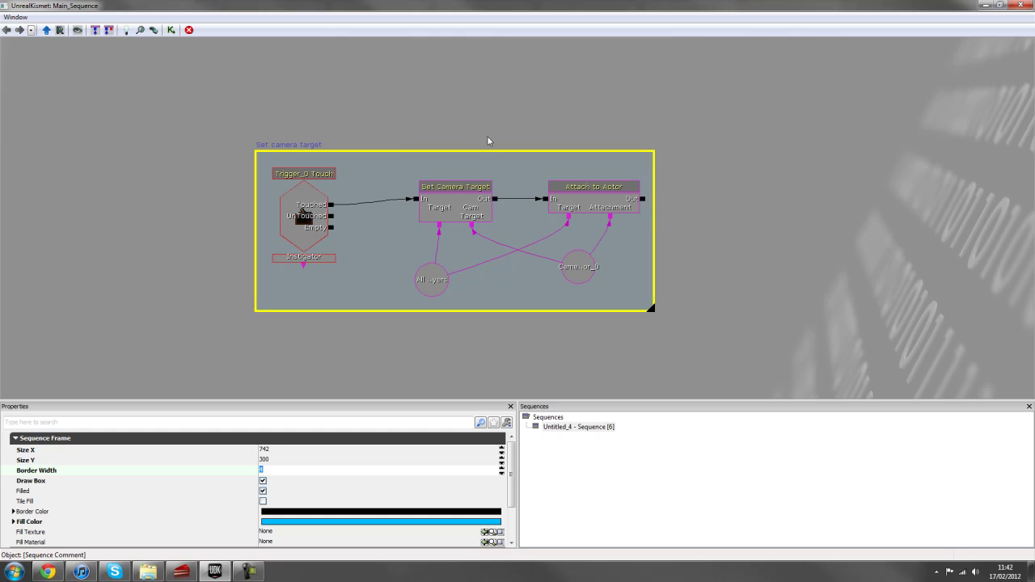
pyautogui.click(401, 132)
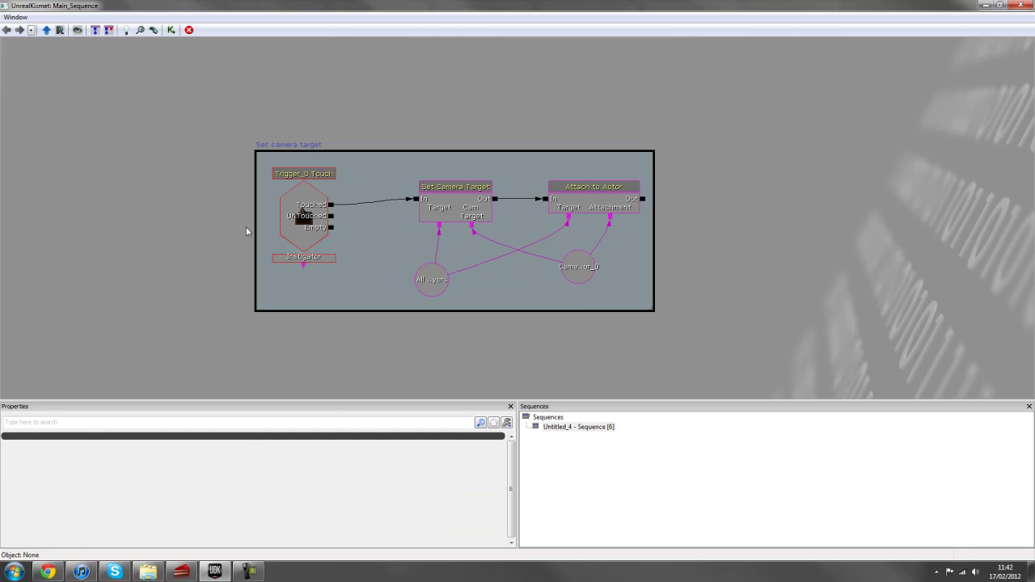
# - Return the Border Width of the "Set camera target" comment box to 1
pyautogui.click(307, 146)
pyautogui.click(280, 475)
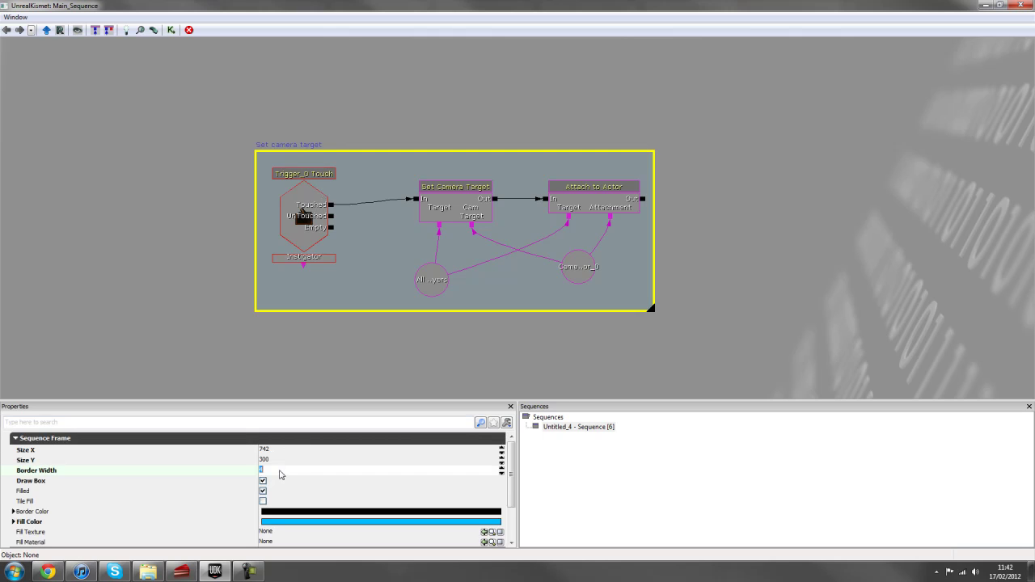
pyautogui.write('1')
pyautogui.press('Return')
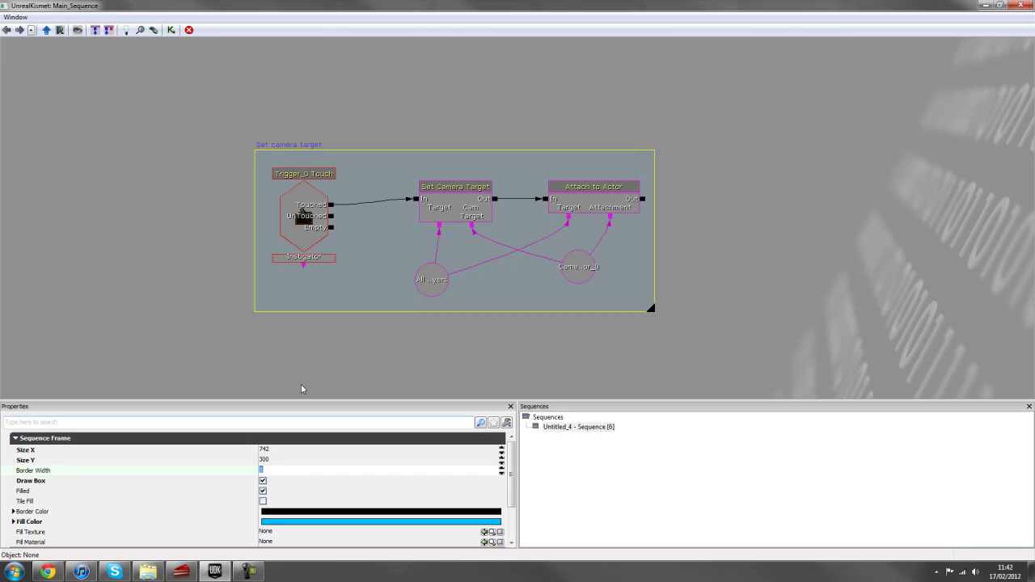
pyautogui.click(313, 358)
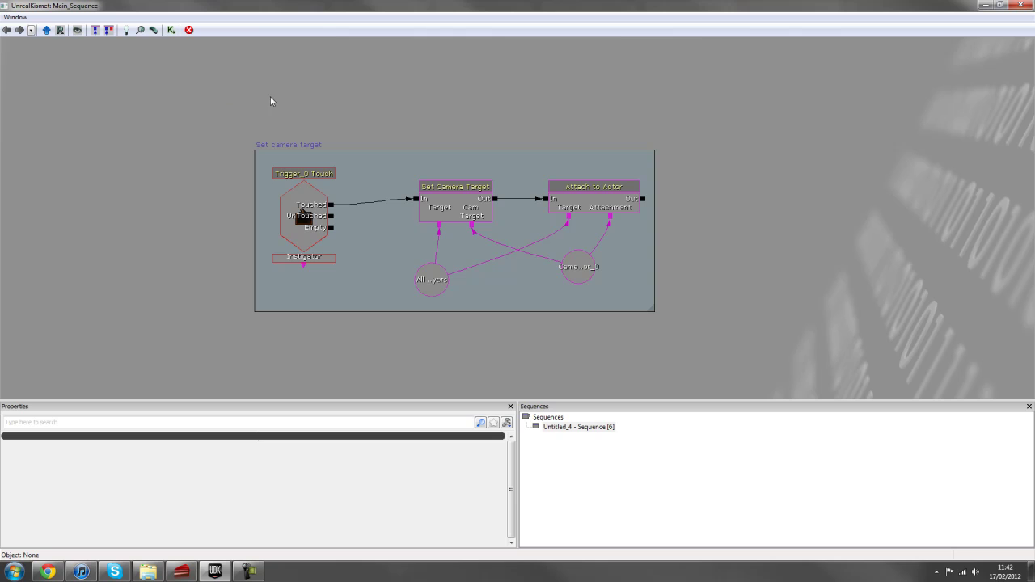
# - Switch to Chrome and look through the Unreal Kismet User Guide's interface, toolbar, pane and mouse controls sections
pyautogui.click(48, 572)
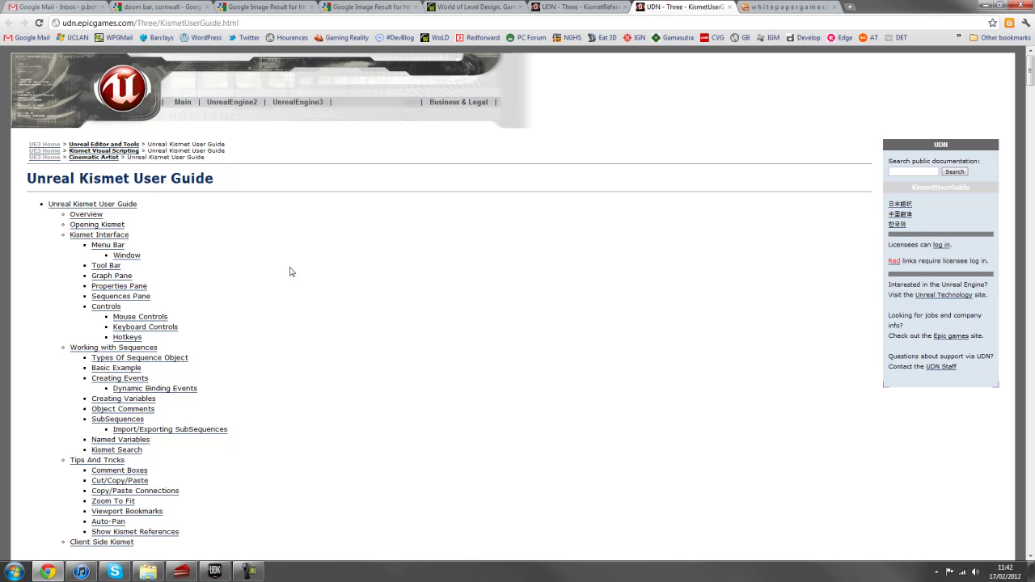
pyautogui.scroll(-8, 320, 345)
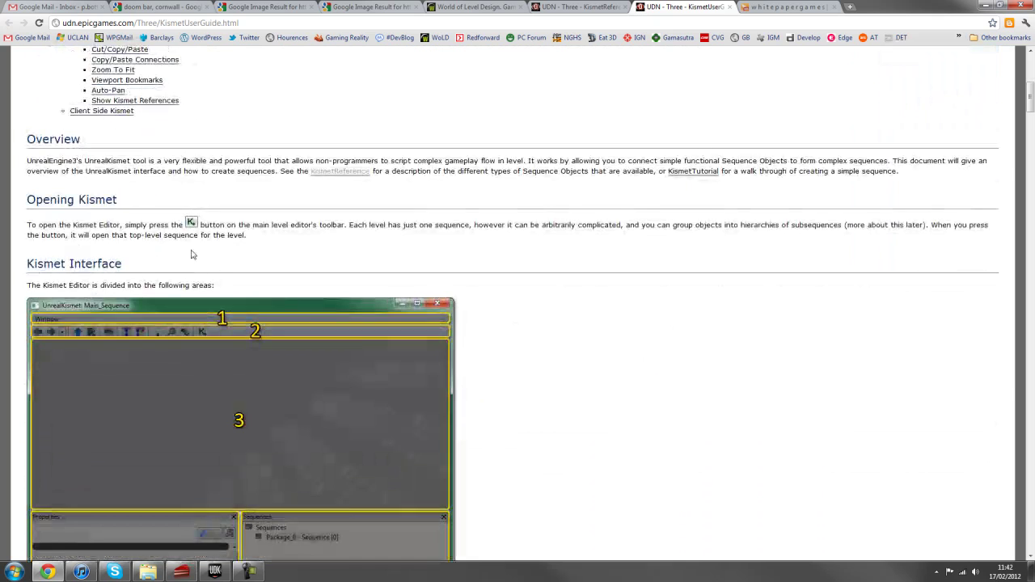
pyautogui.scroll(-10, 415, 243)
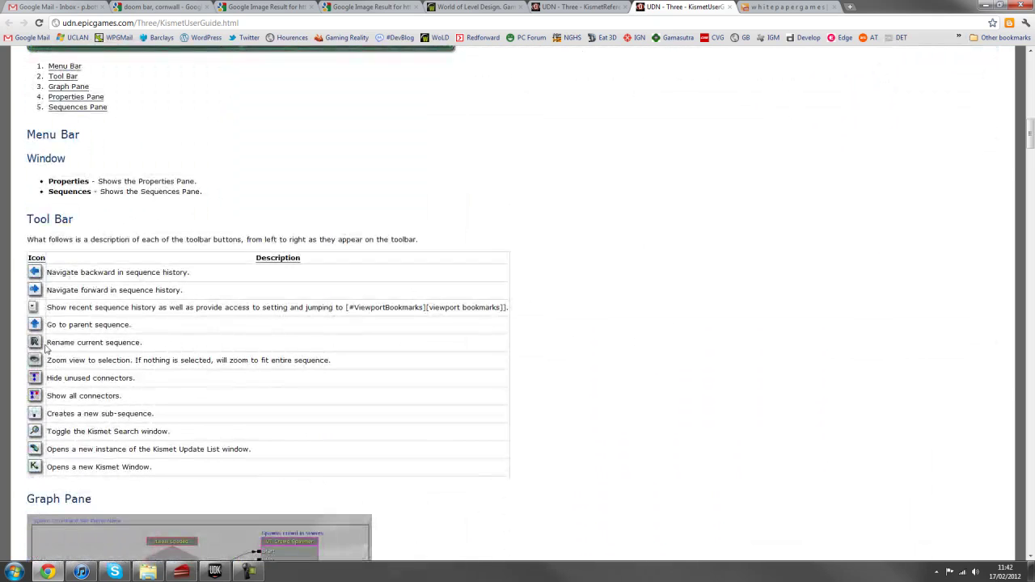
pyautogui.scroll(-9, 317, 296)
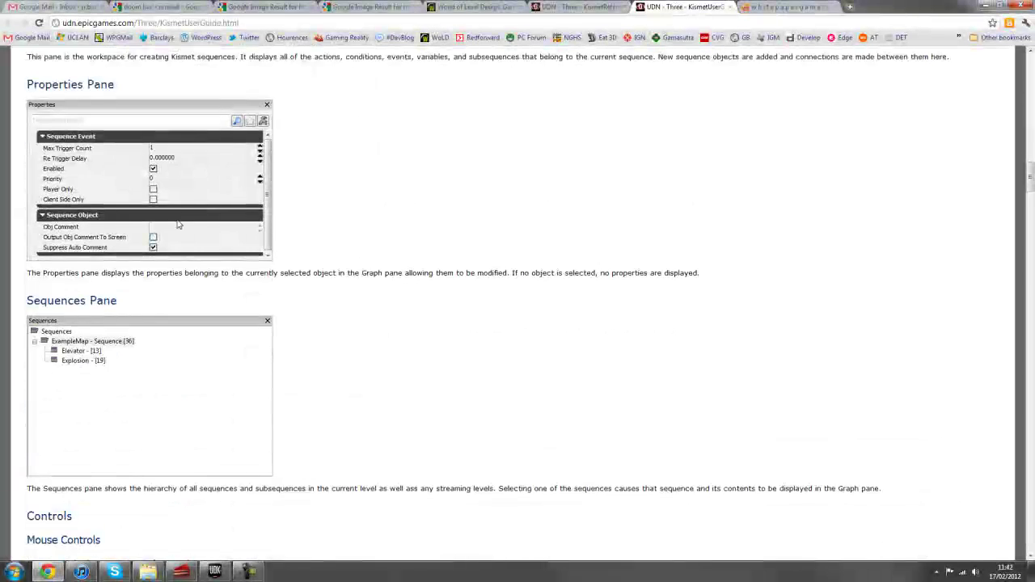
pyautogui.scroll(-1, 245, 376)
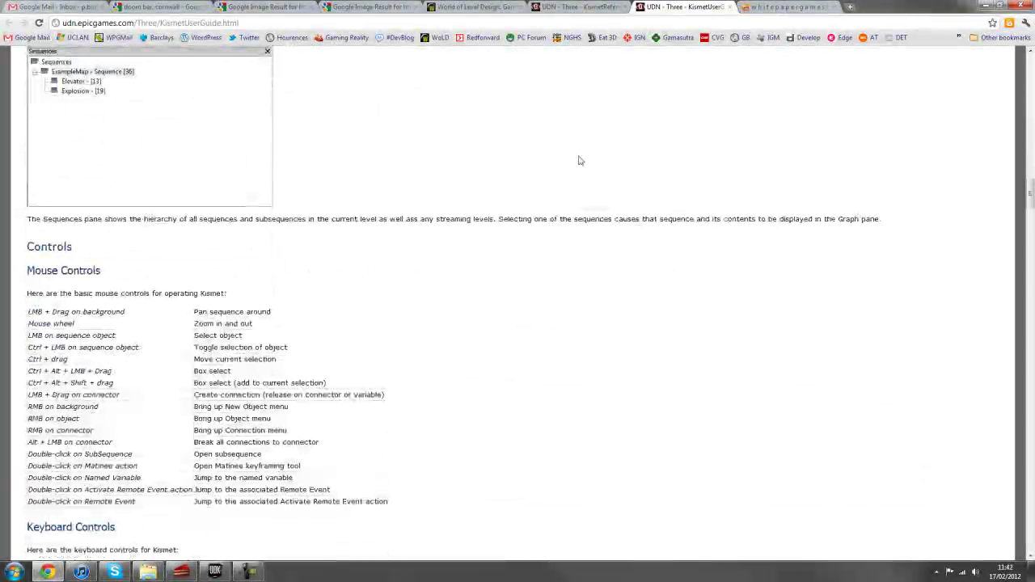
# - Look through the actor action descriptions in the Unreal Kismet Reference, and return to the Kismet editor in UDK
pyautogui.click(599, 10)
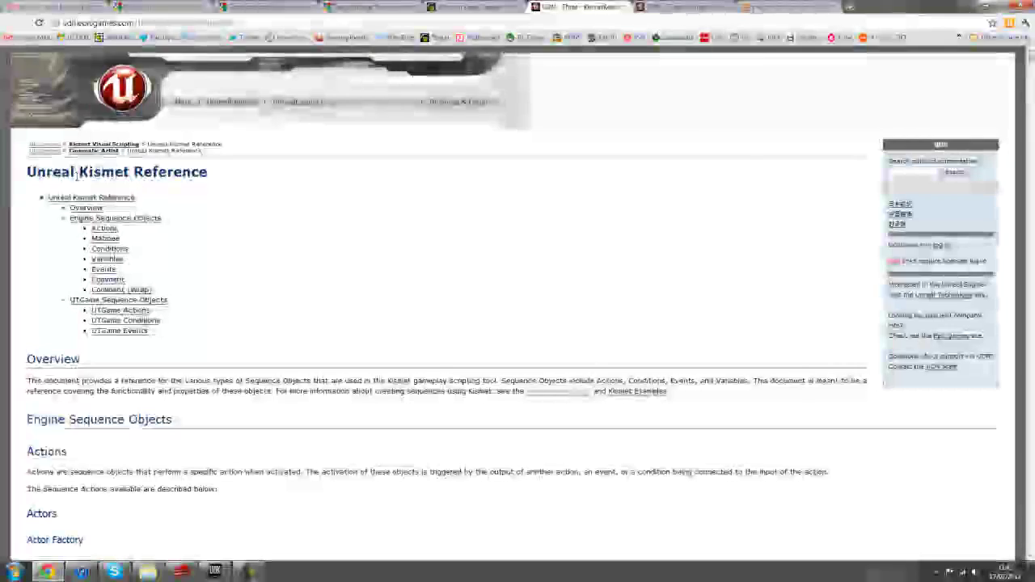
pyautogui.scroll(-15, 243, 197)
pyautogui.scroll(-12, 397, 243)
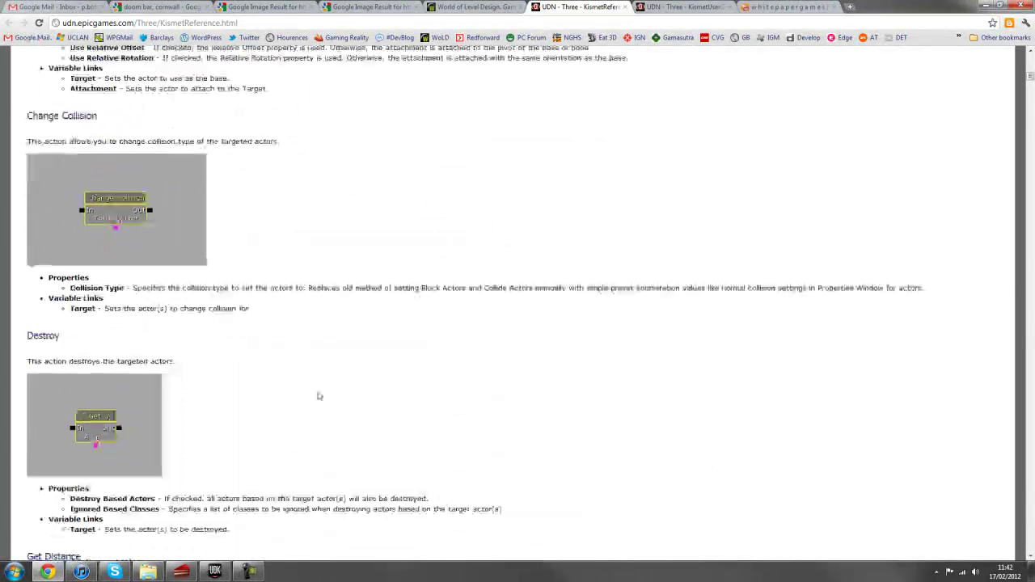
pyautogui.click(215, 571)
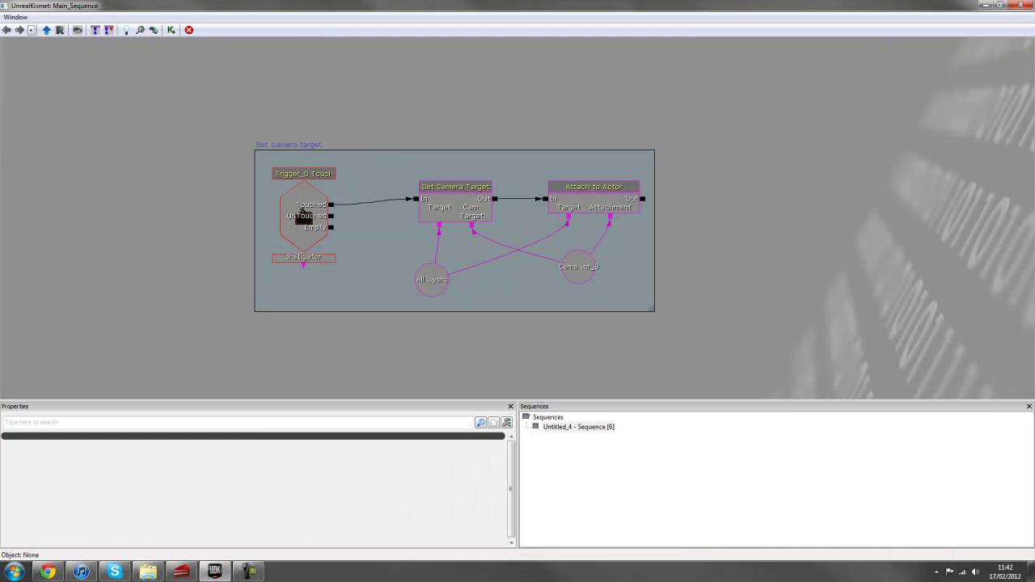